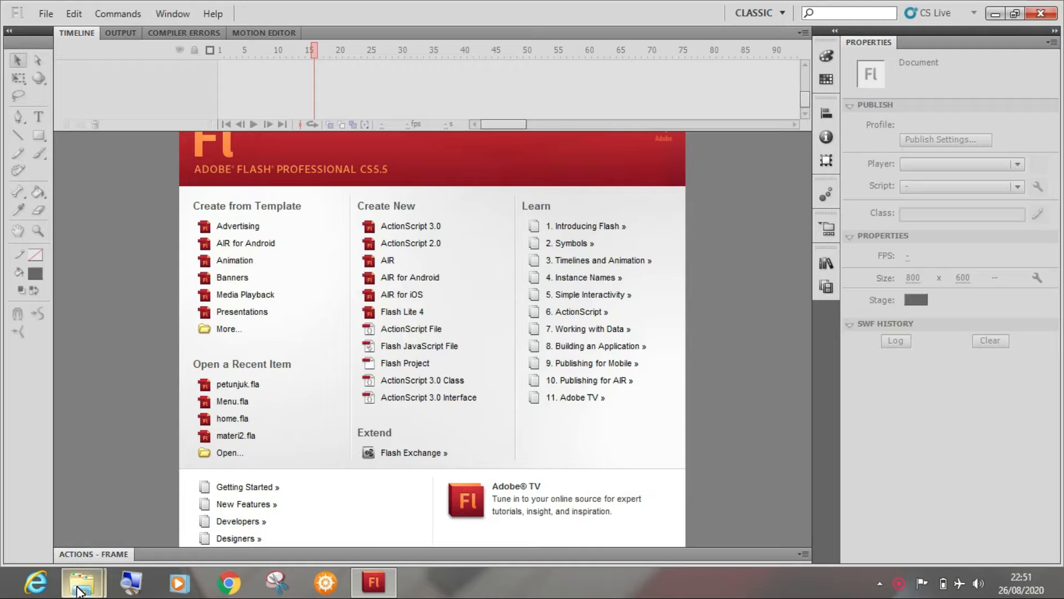
Step: Switch to the MM 4 folder and preview the petunjuk SWF in Flash Player, examining its navigation guide layout before closing it
mouse_move(80, 592)
click(82, 534)
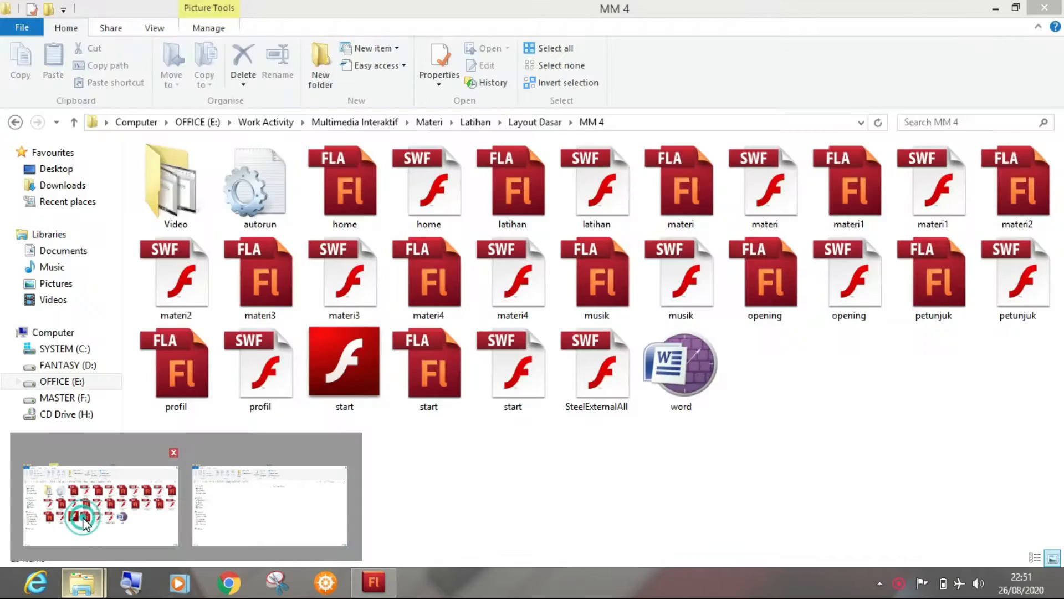
click(823, 406)
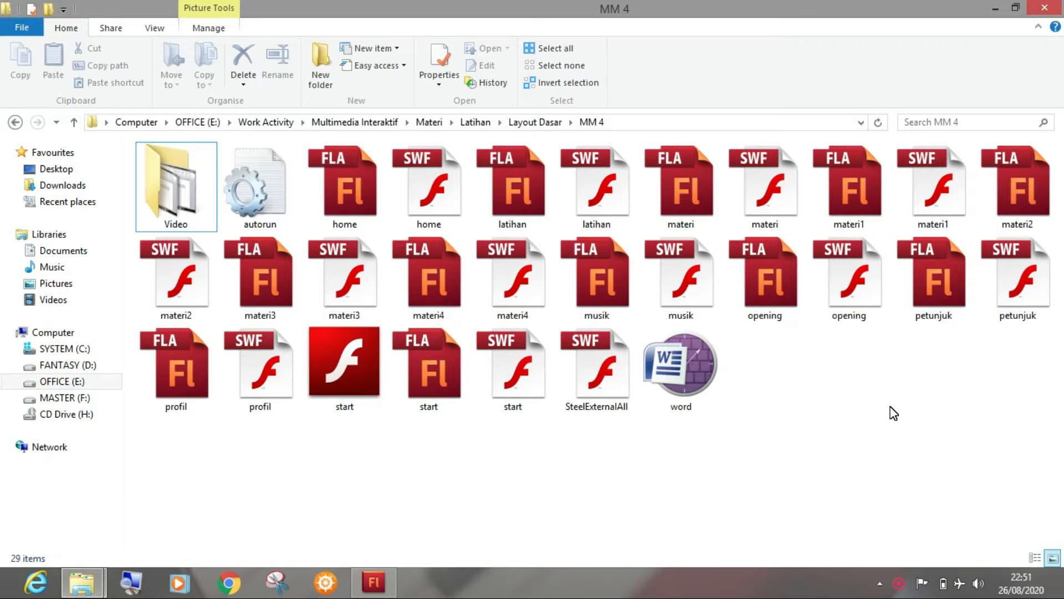
double_click(1038, 299)
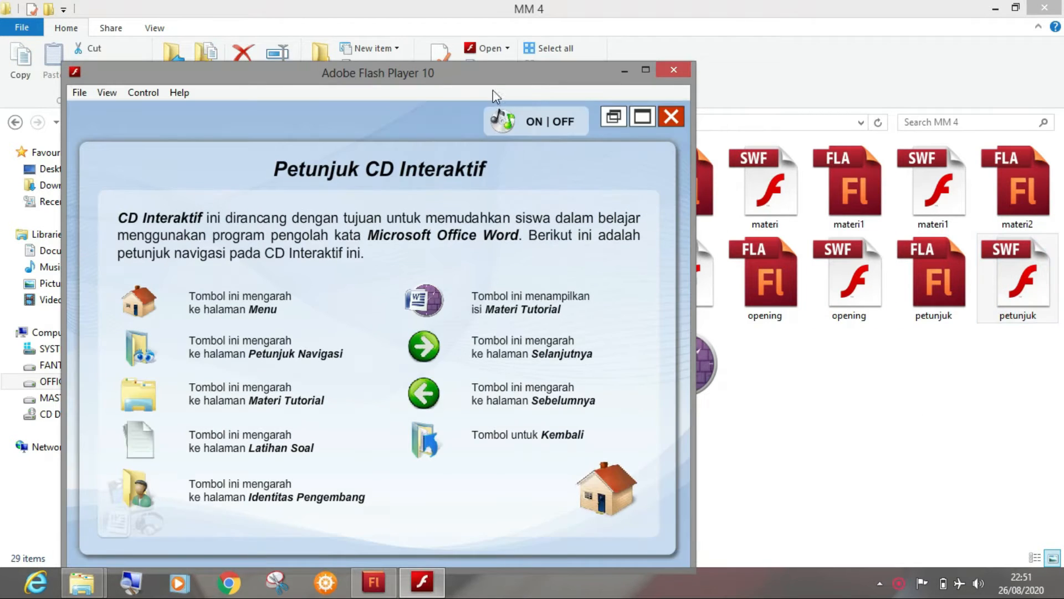
drag(494, 75, 631, 35)
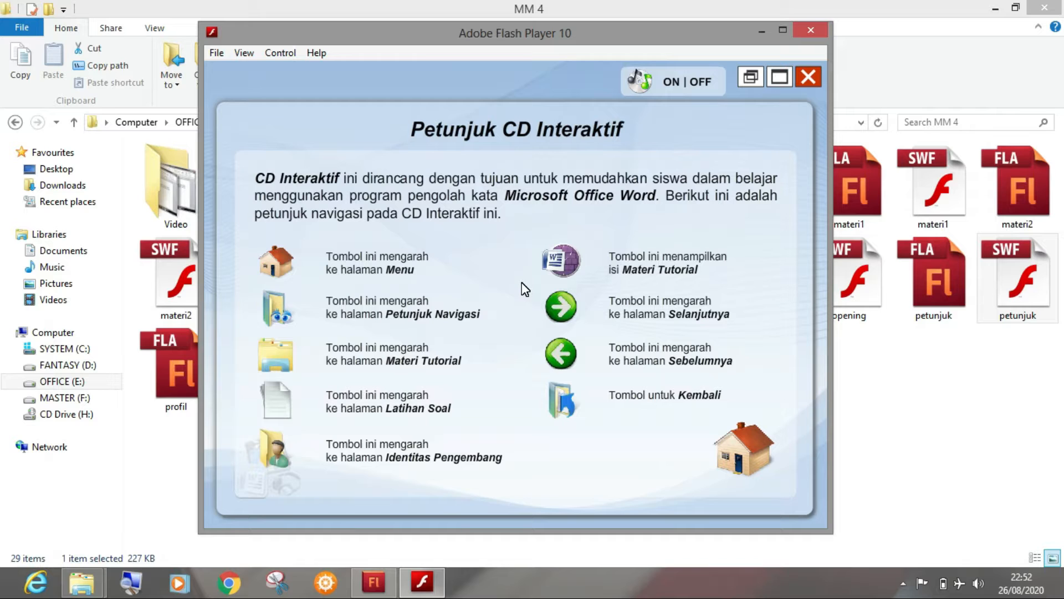
click(822, 30)
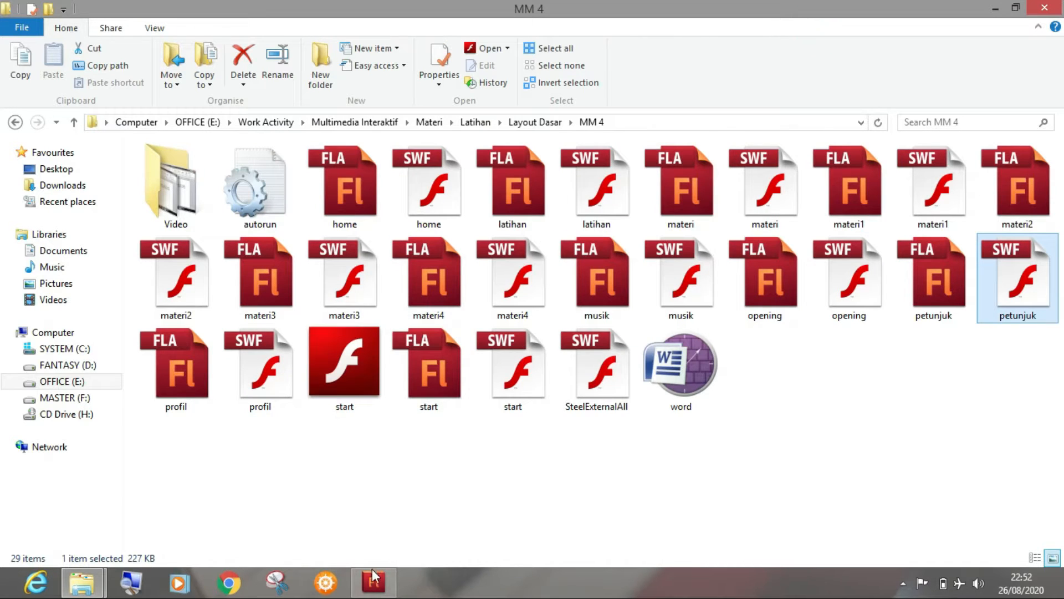
Step: Switch to Flash Professional, create an ActionScript 2.0 document and set its stage size to 1024 x 768 px
click(373, 576)
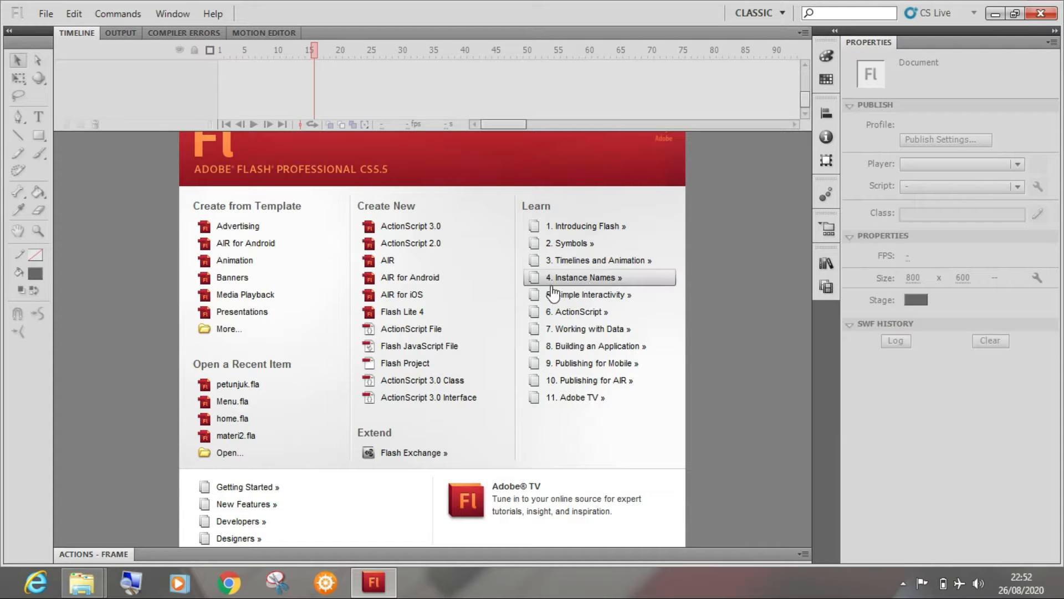
click(475, 245)
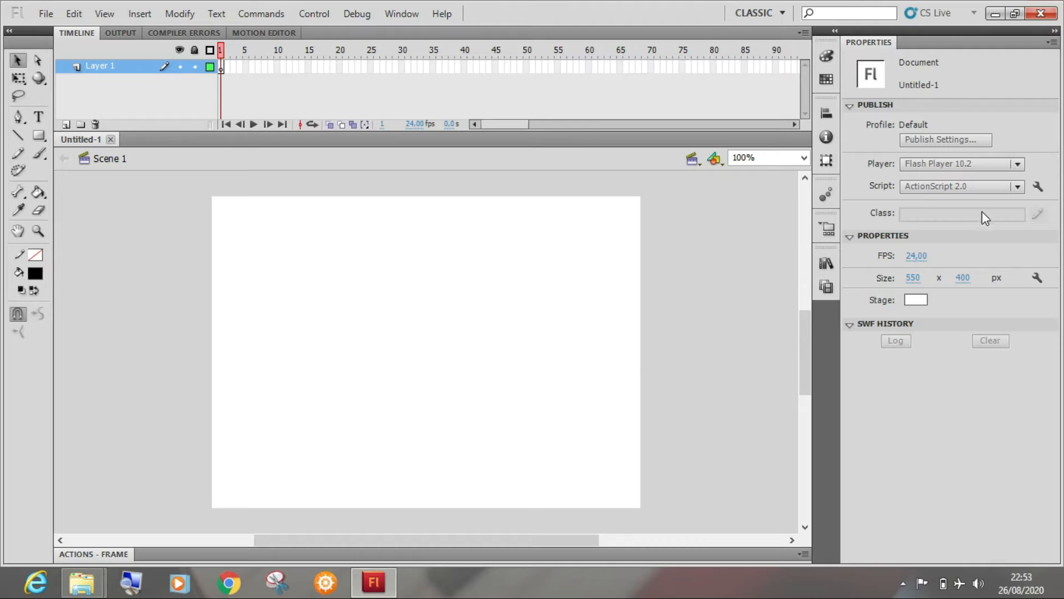
click(921, 280)
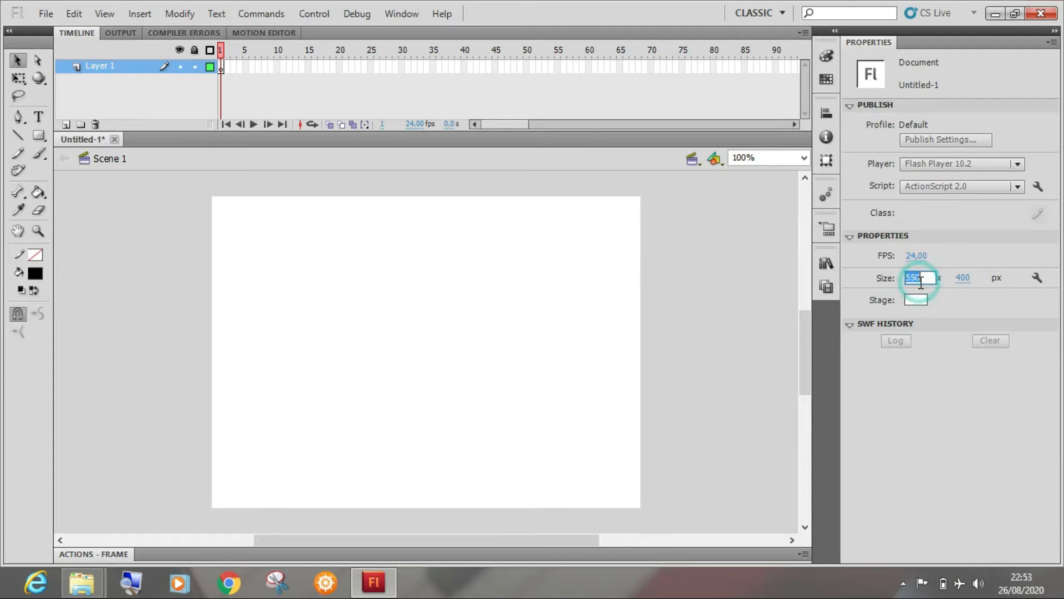
text(1024)
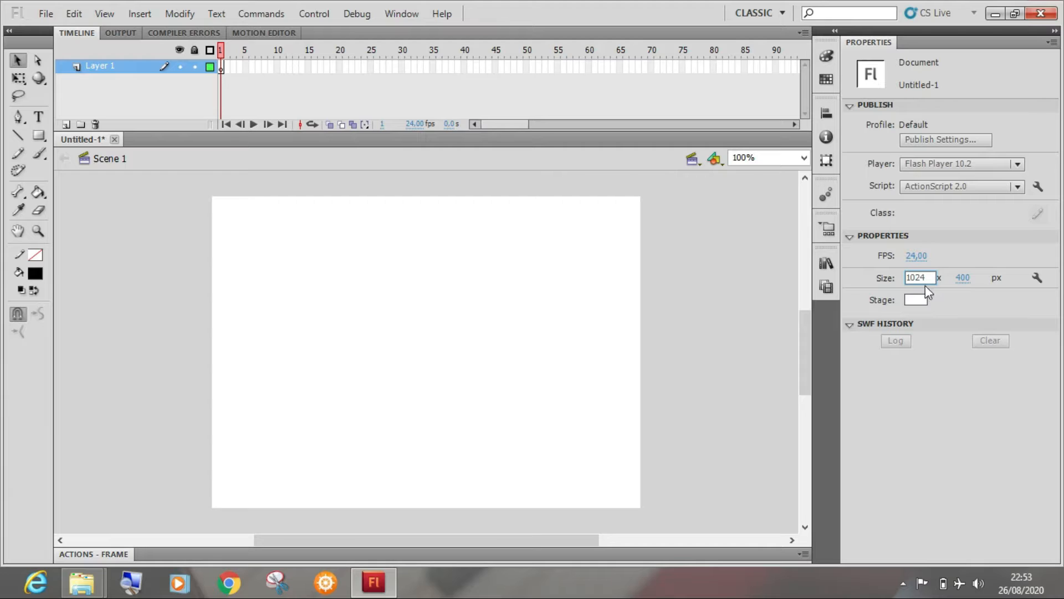
click(963, 278)
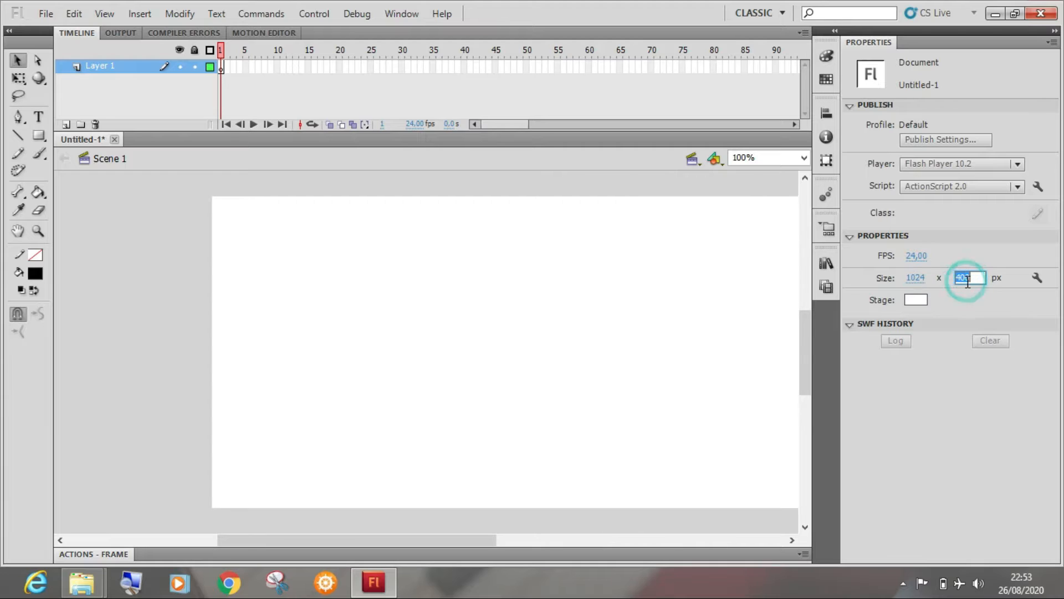
text(768)
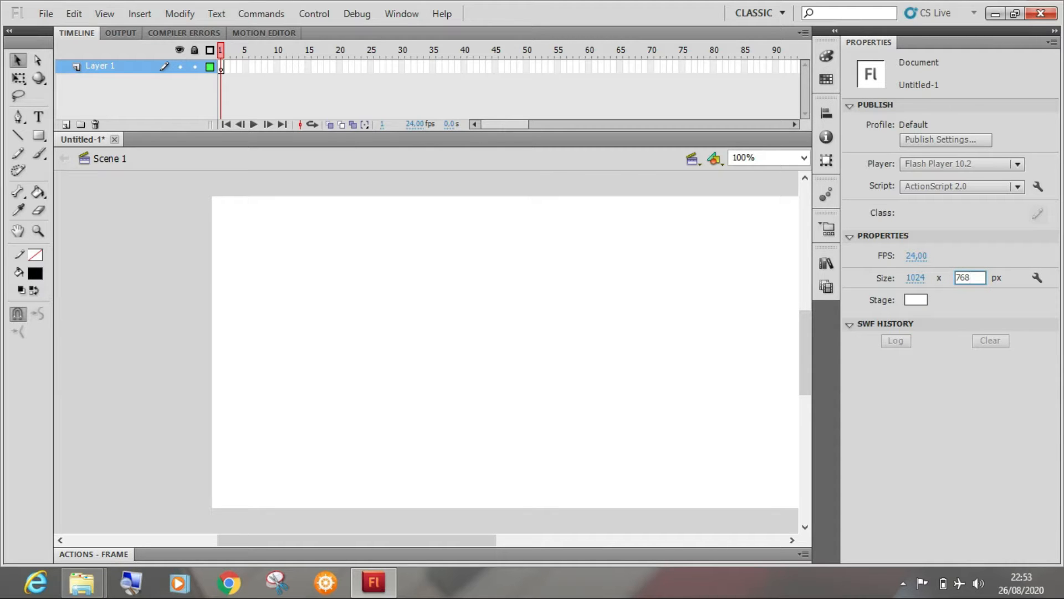
key(Return)
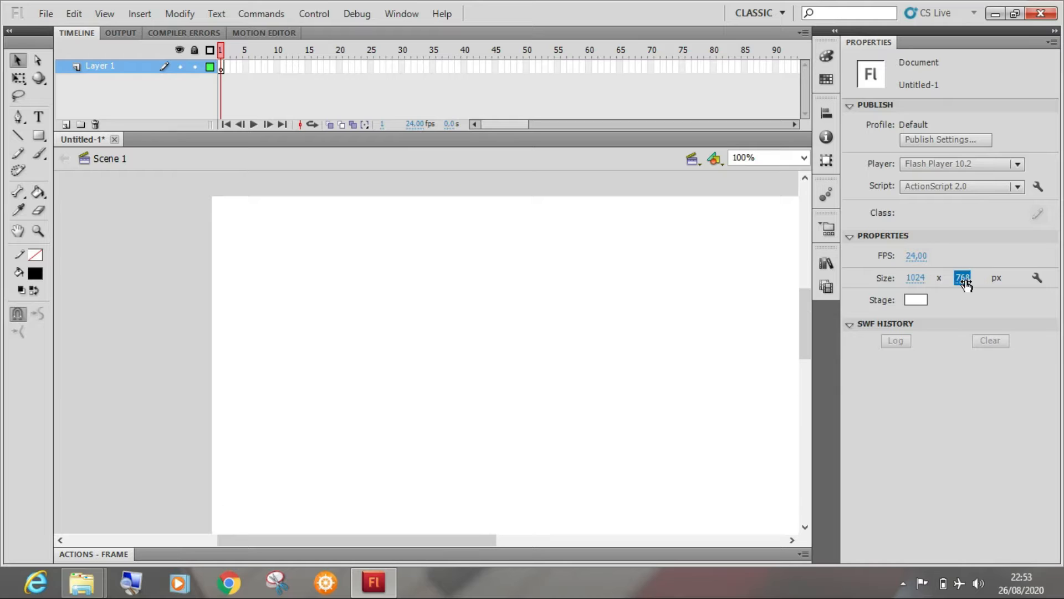
click(804, 158)
click(792, 181)
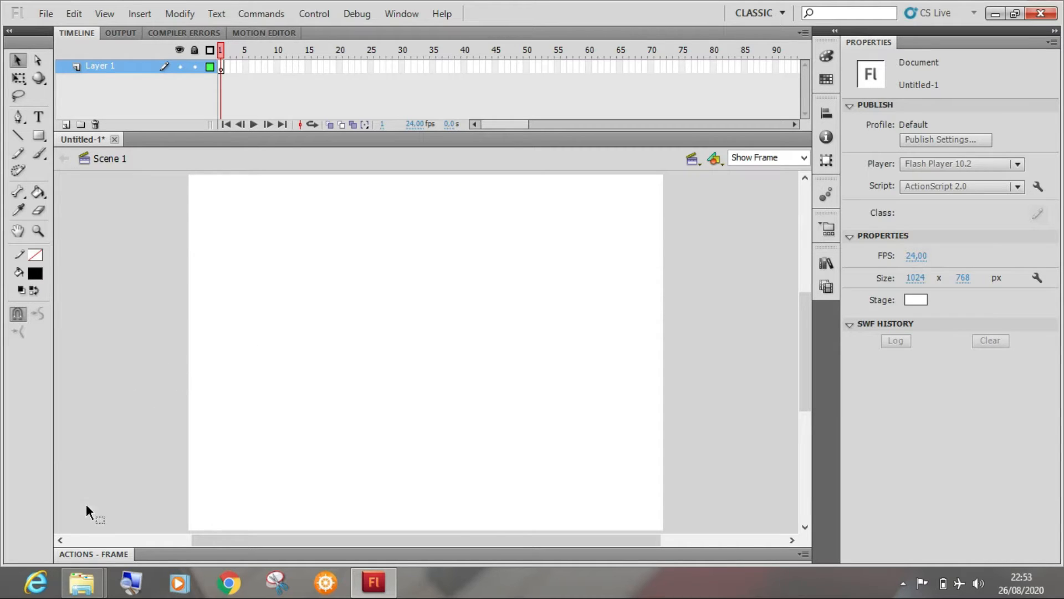
Step: Switch to File Explorer and open the Bahan Desain folder inside Latihan
mouse_move(75, 586)
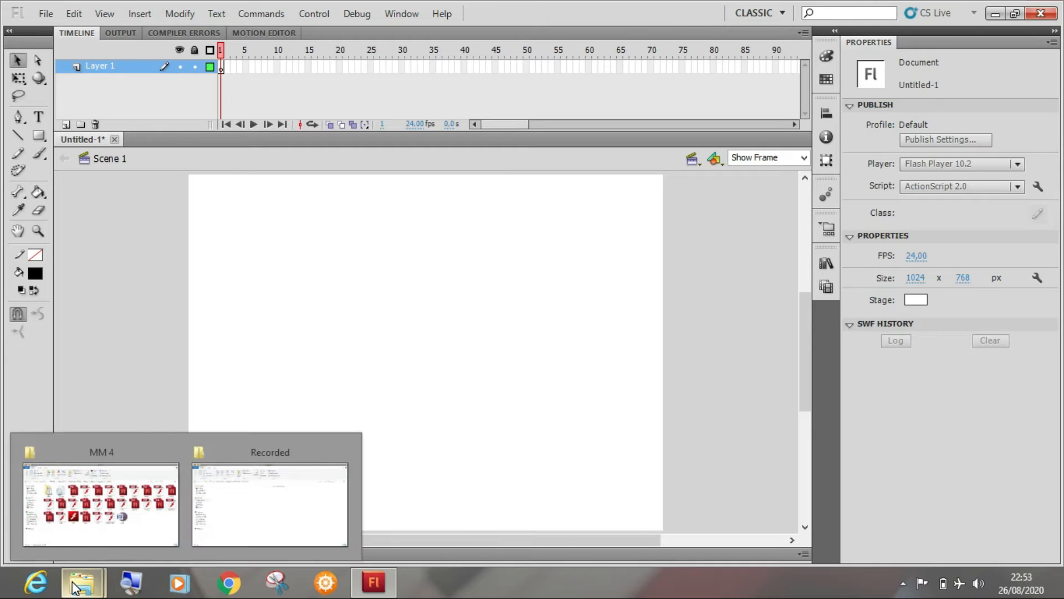
click(104, 531)
click(72, 123)
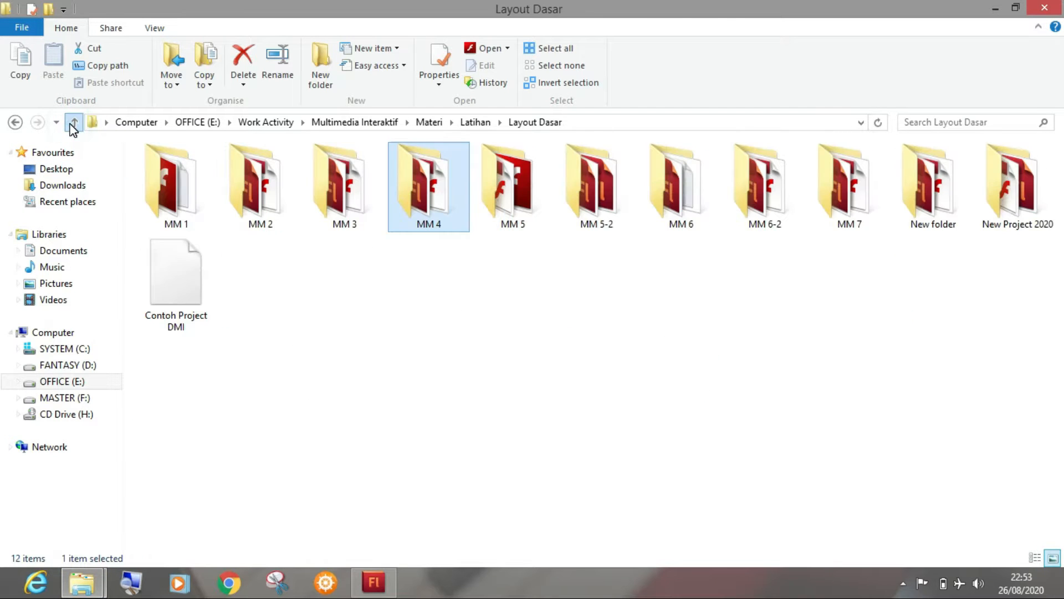
click(72, 123)
click(172, 174)
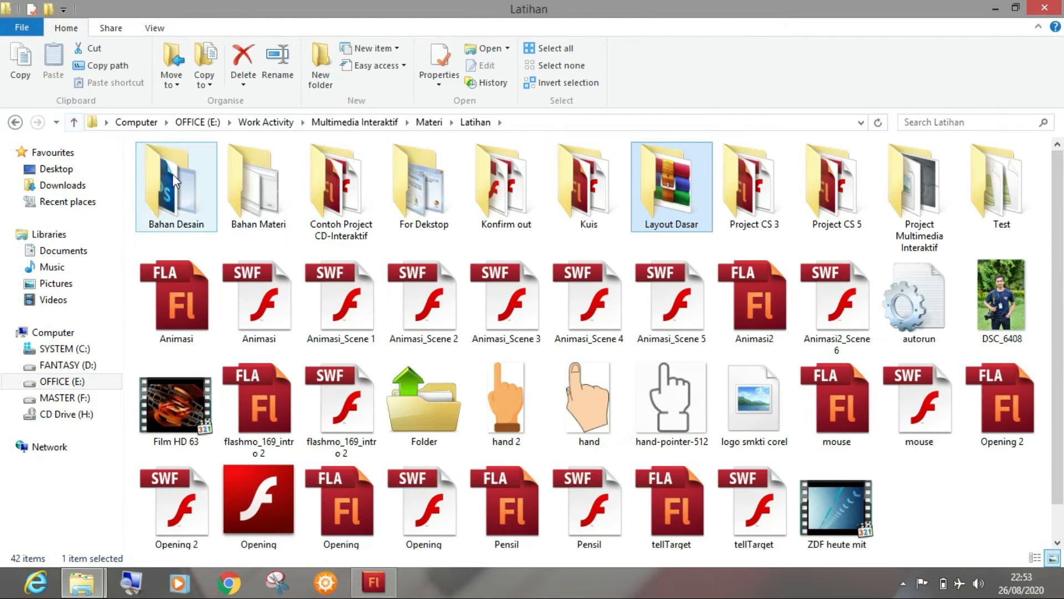
double_click(176, 176)
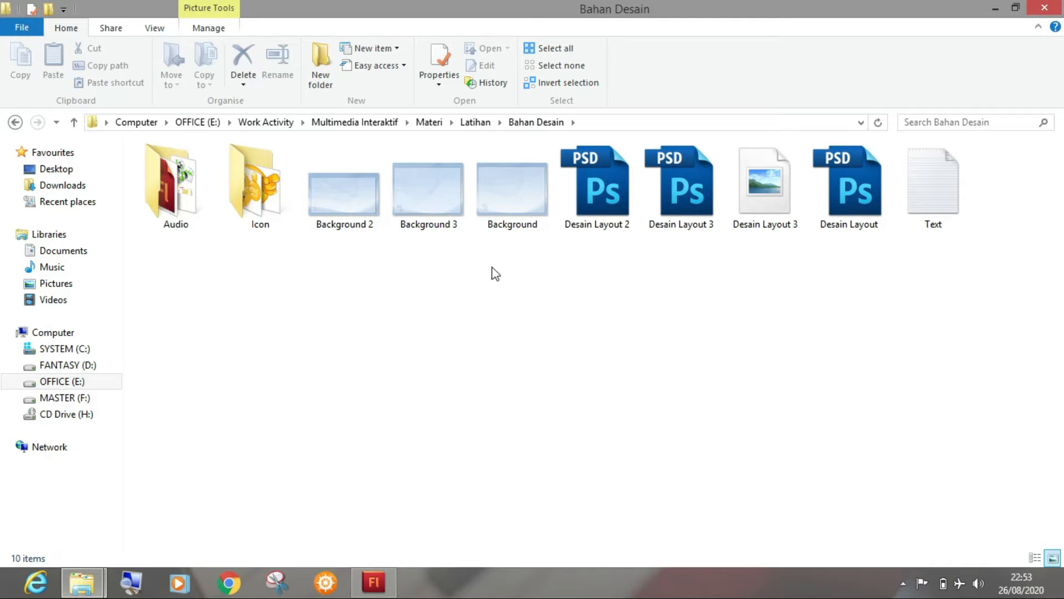
Step: Bring the 1024 x 768 Background image from the folder onto the stage of the untitled Flash document
mouse_move(532, 195)
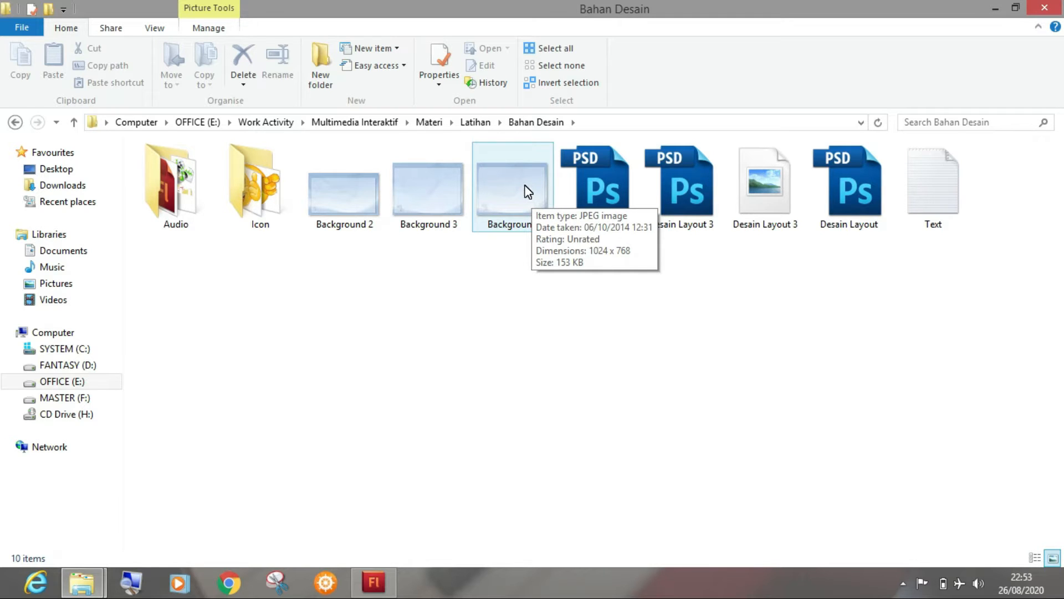
double_click(525, 189)
drag(525, 189, 336, 339)
click(373, 581)
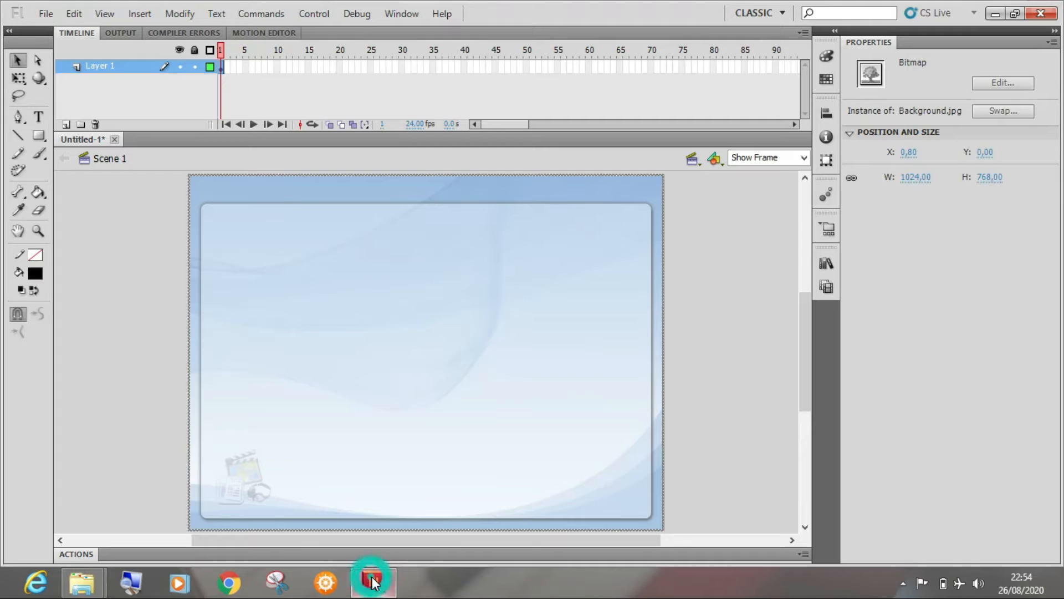
click(721, 263)
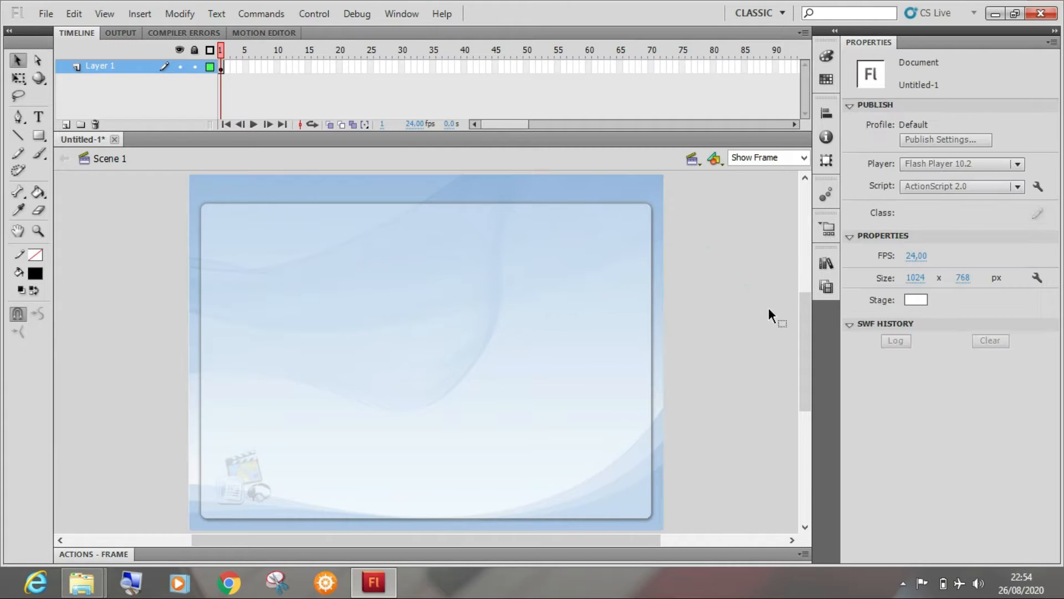
Step: Try moving the background image to about X 54.6, Y 30.3 on the stage, and undo the move
drag(802, 333, 803, 317)
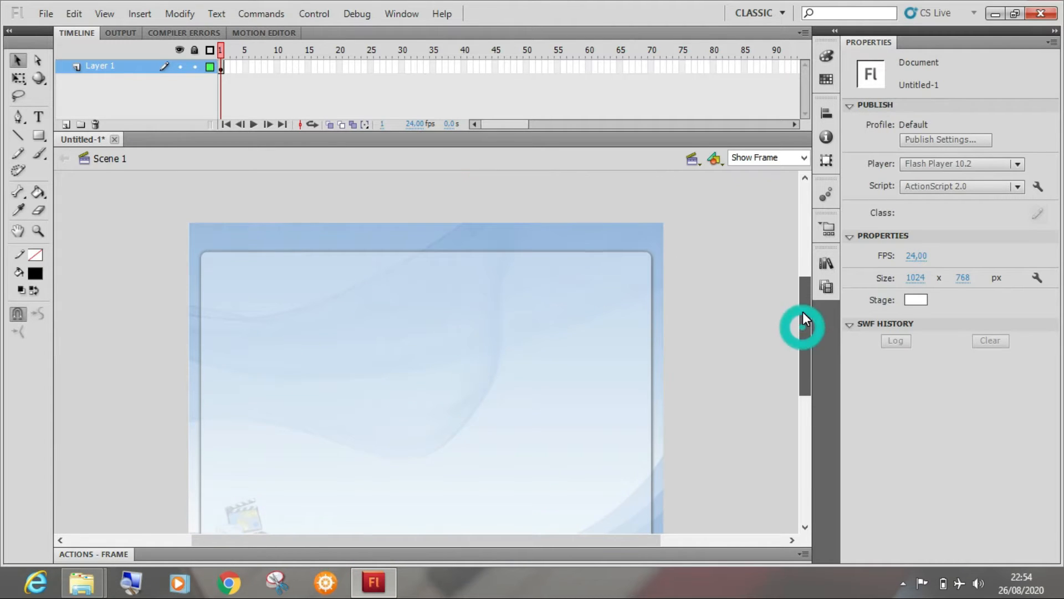
click(424, 306)
drag(360, 314, 385, 328)
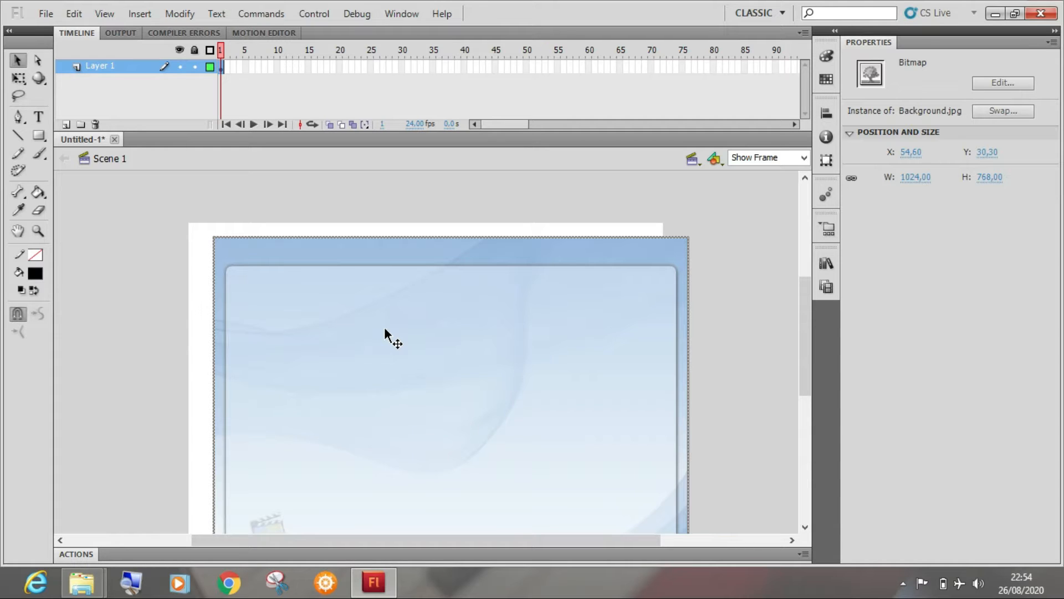
click(158, 279)
key(ctrl+a)
click(157, 284)
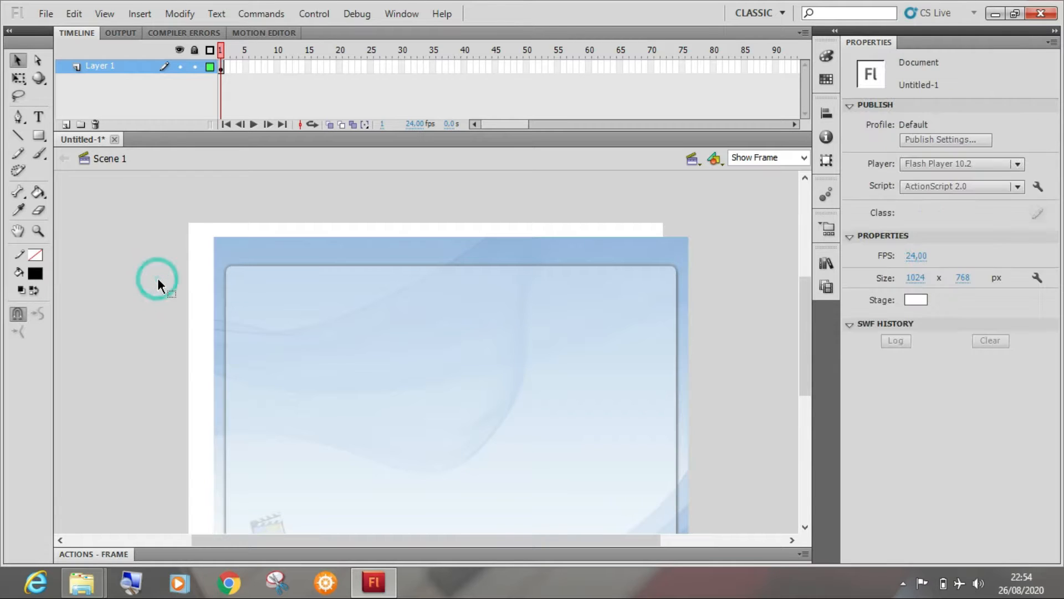
key(ctrl+z)
key(ctrl+z)
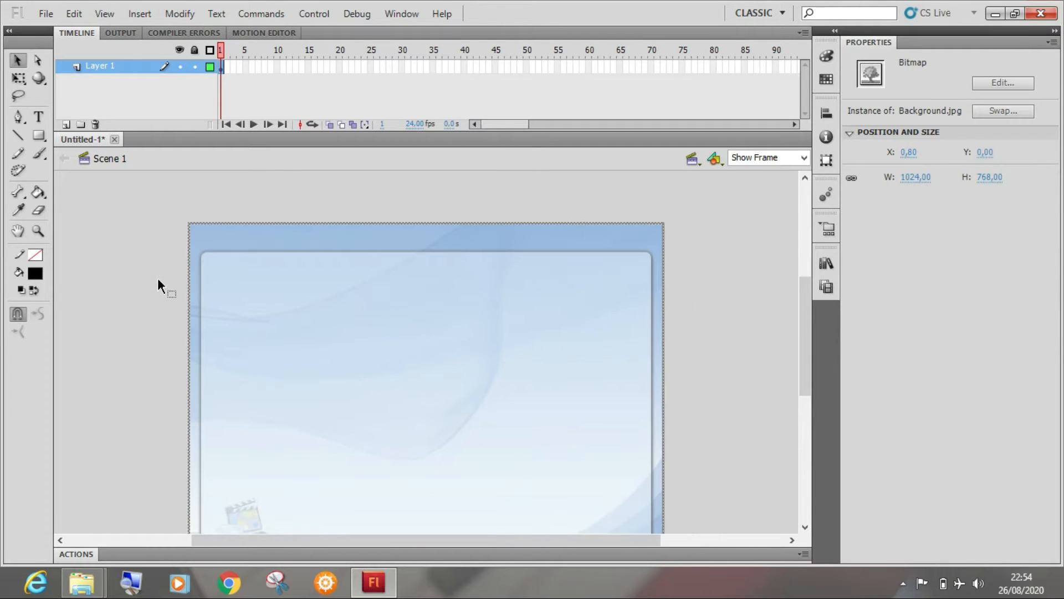
Step: Set the background image's X position to 0
click(157, 279)
click(476, 280)
click(911, 155)
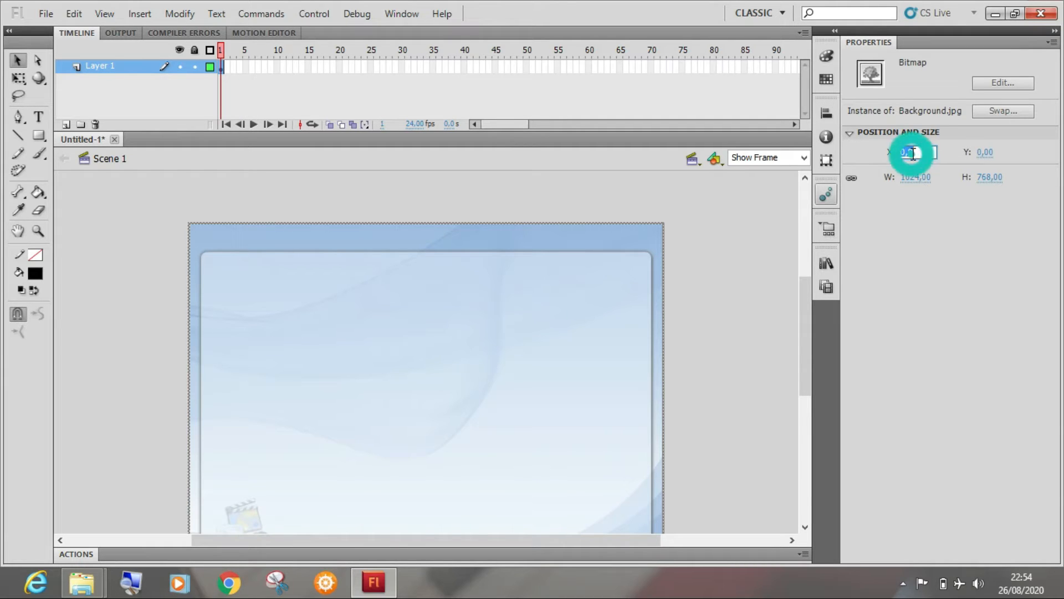
text(0)
key(Return)
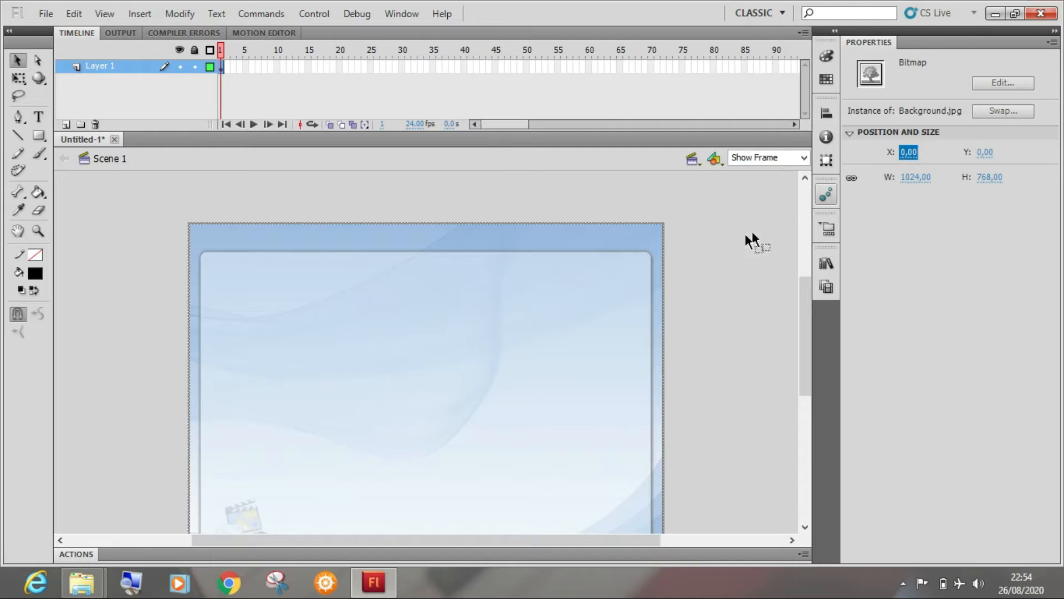
click(726, 241)
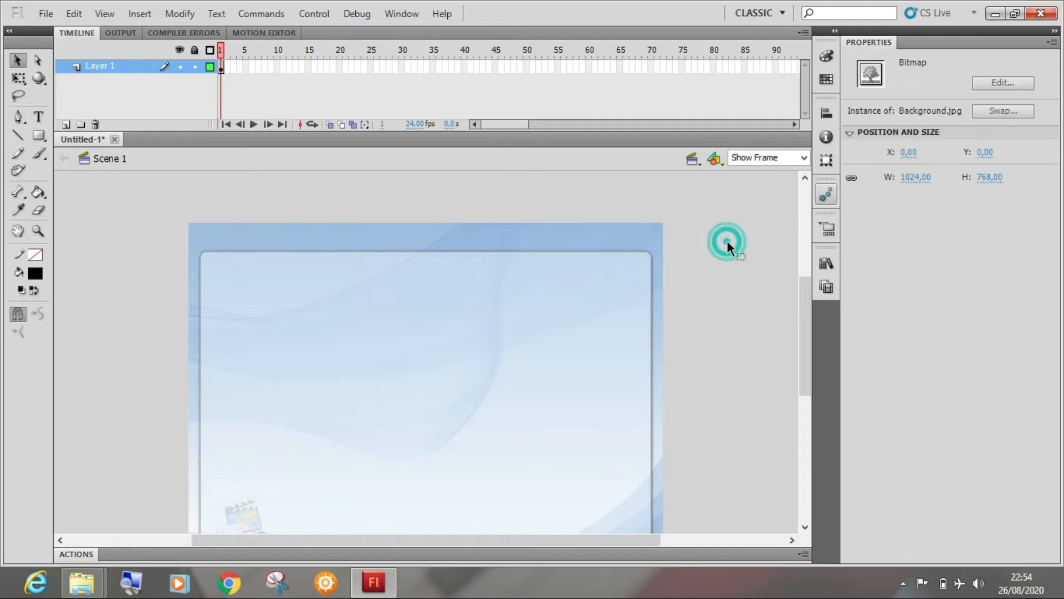
Step: Align the background image to the horizontal and vertical centre of the stage
click(598, 293)
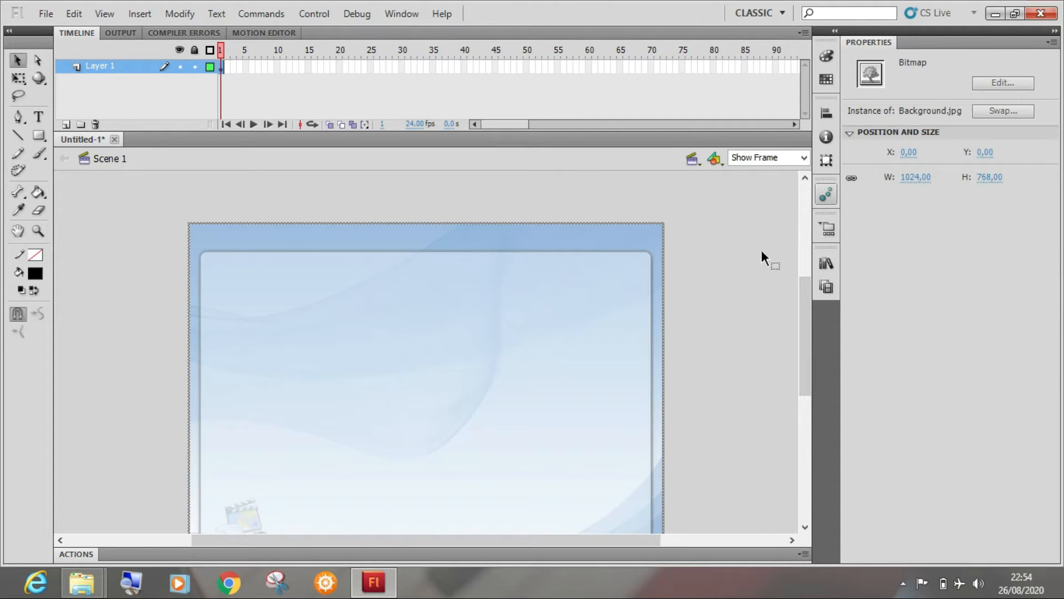
click(830, 114)
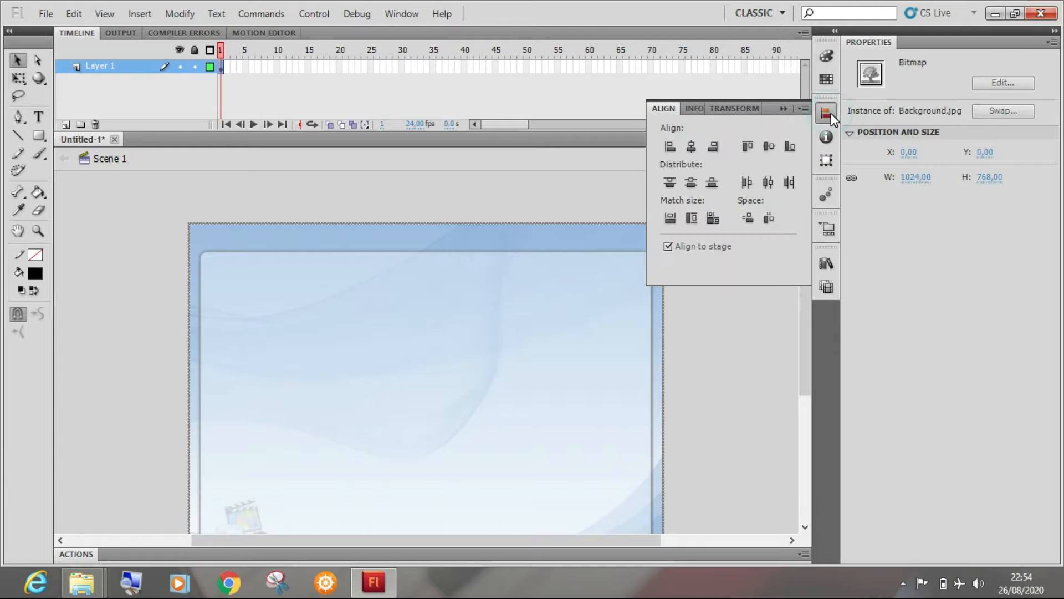
click(692, 145)
click(769, 146)
click(784, 108)
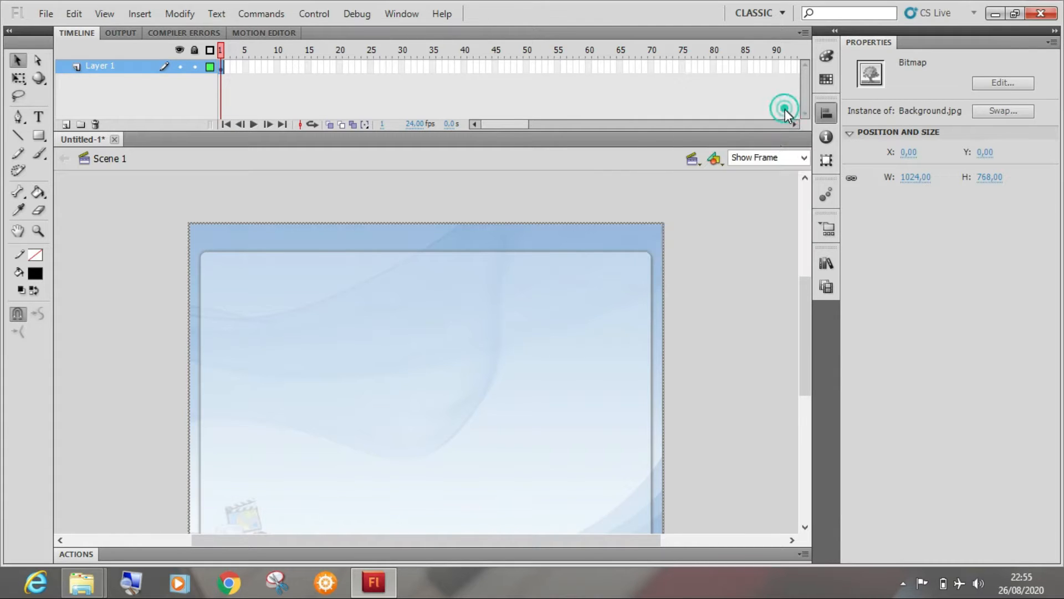
click(743, 236)
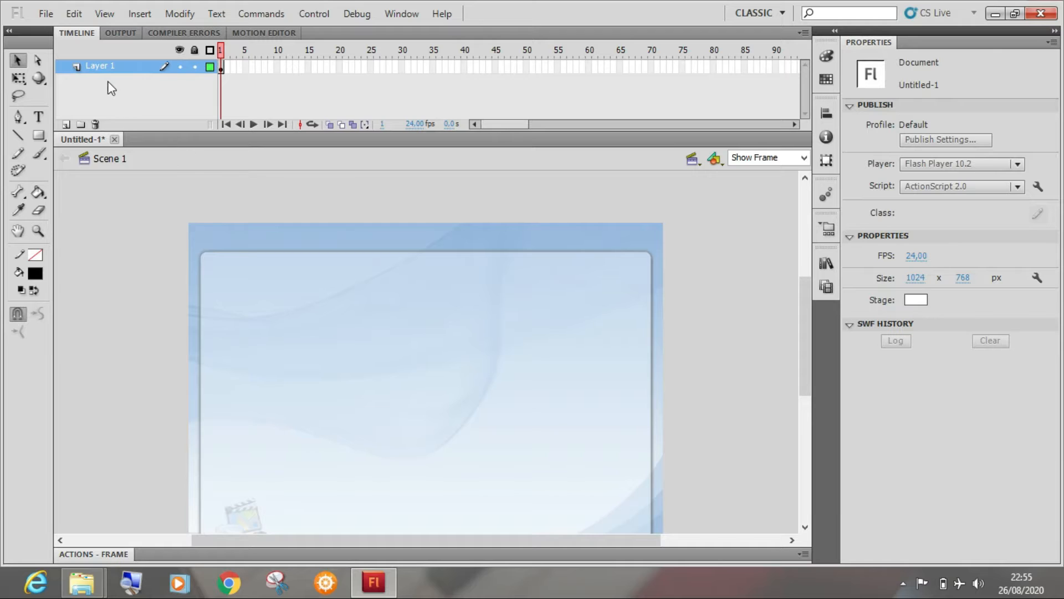
Step: Rename the layer holding the background image to bg
click(107, 66)
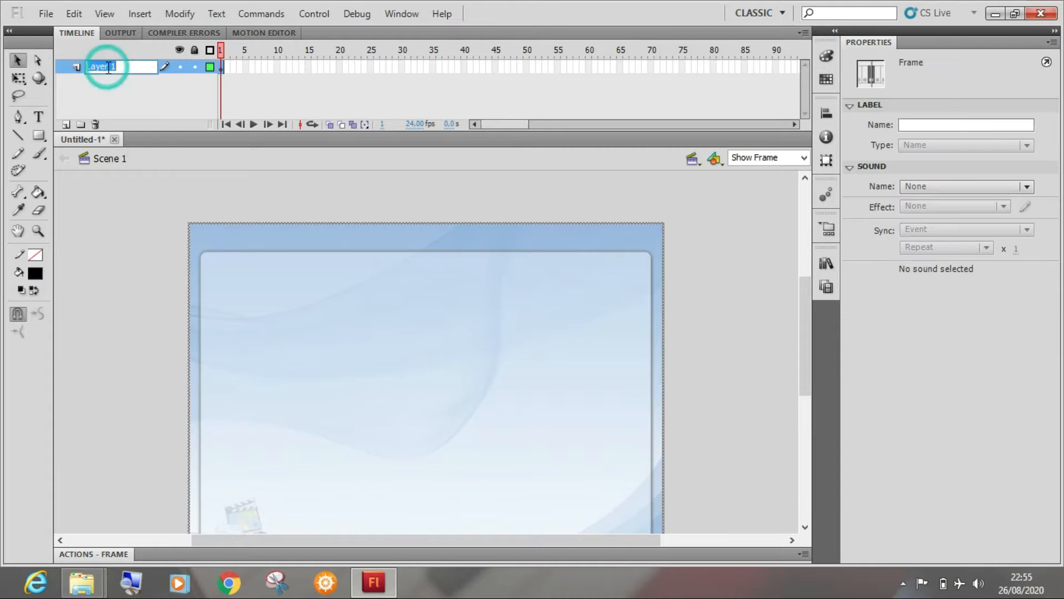
double_click(108, 66)
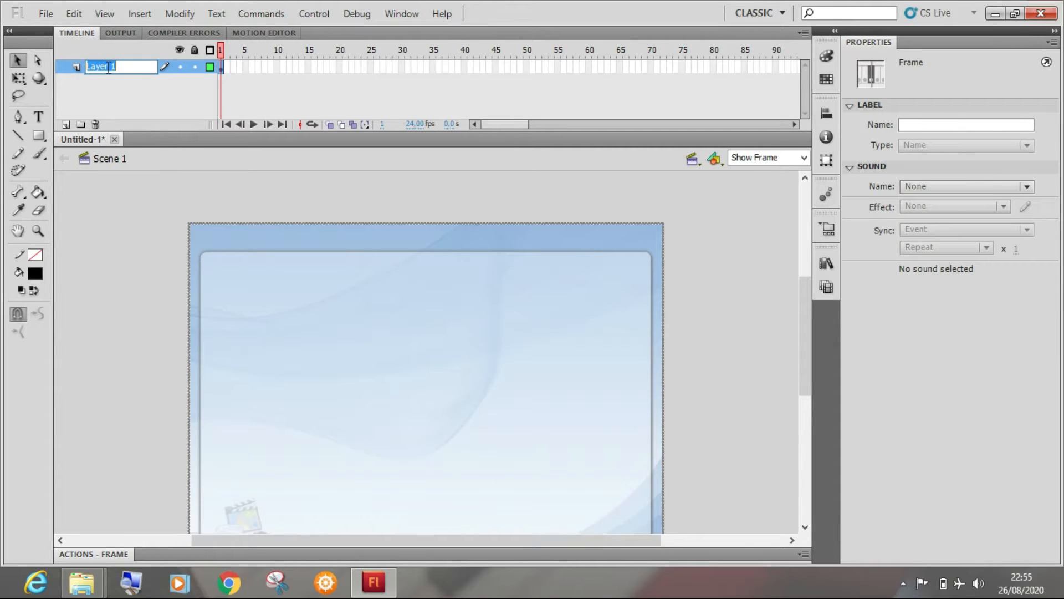
text(bg)
key(Return)
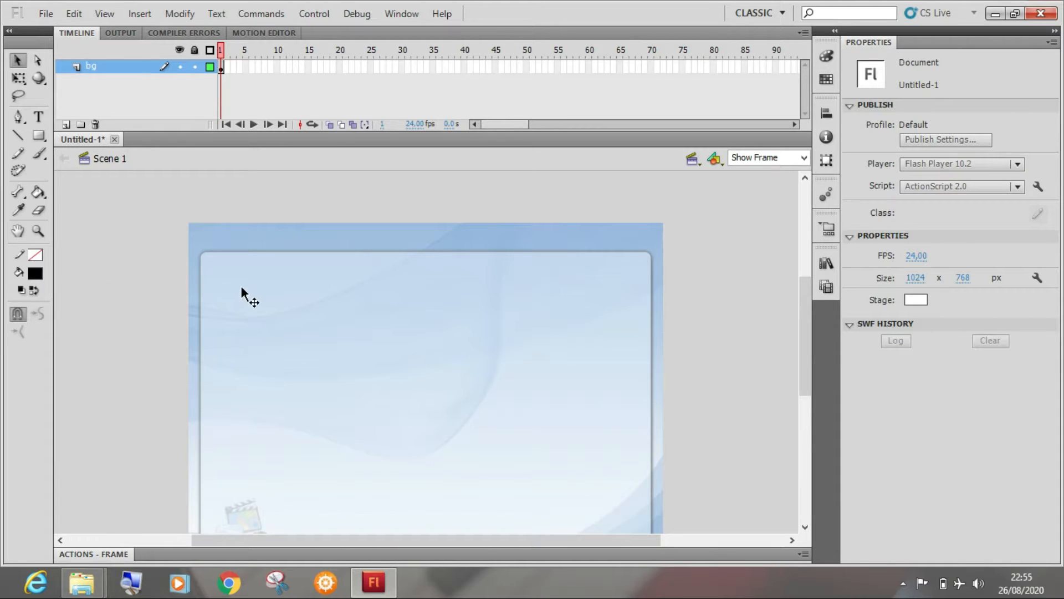
drag(807, 298, 810, 312)
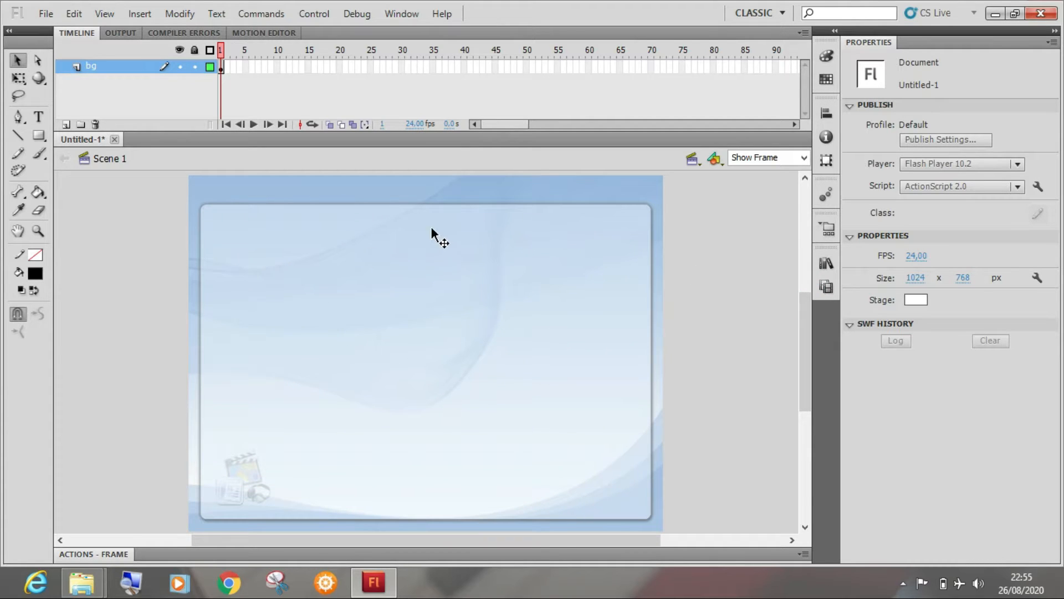
Step: Add a new layer above the bg layer and name it T1
click(66, 125)
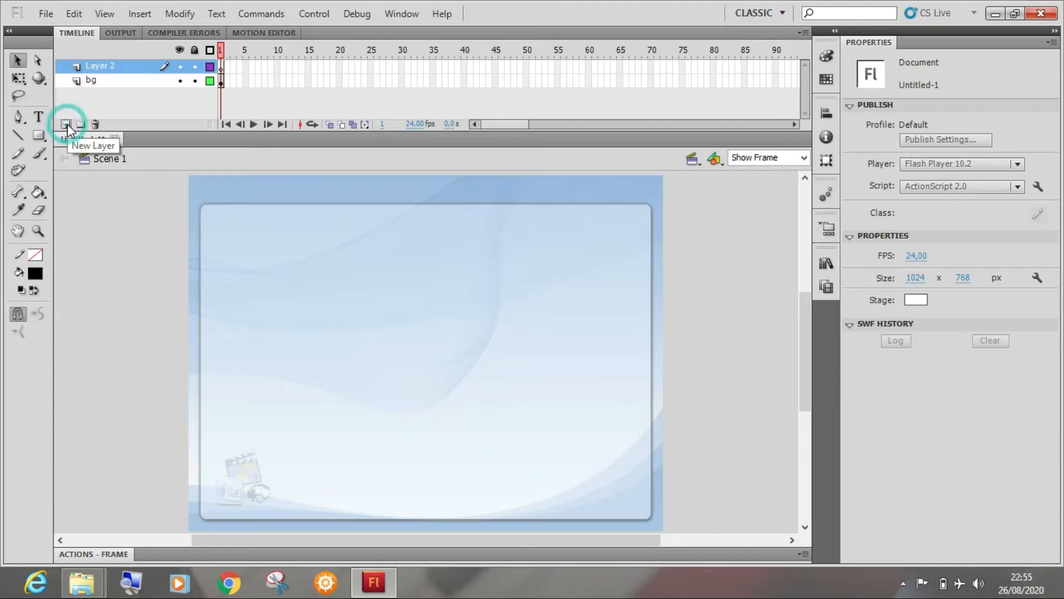
click(105, 65)
double_click(105, 65)
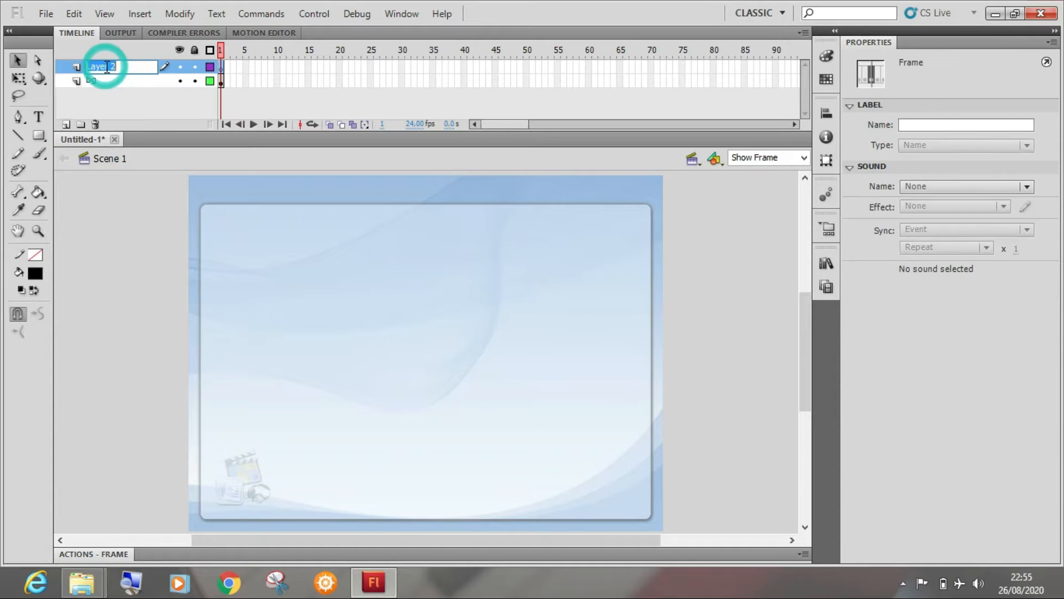
text(T)
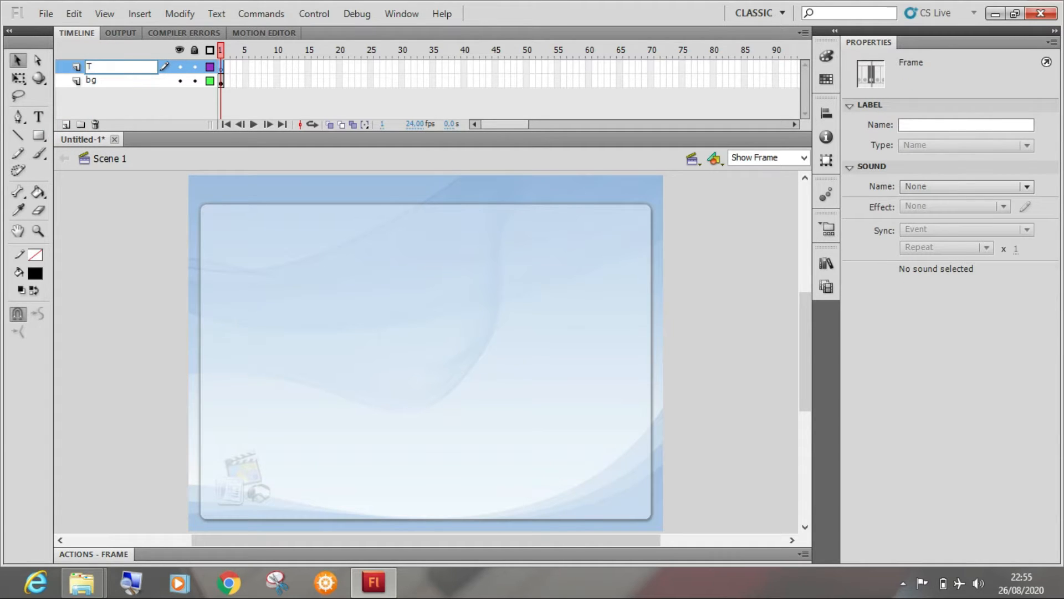
text(1)
key(Return)
click(136, 188)
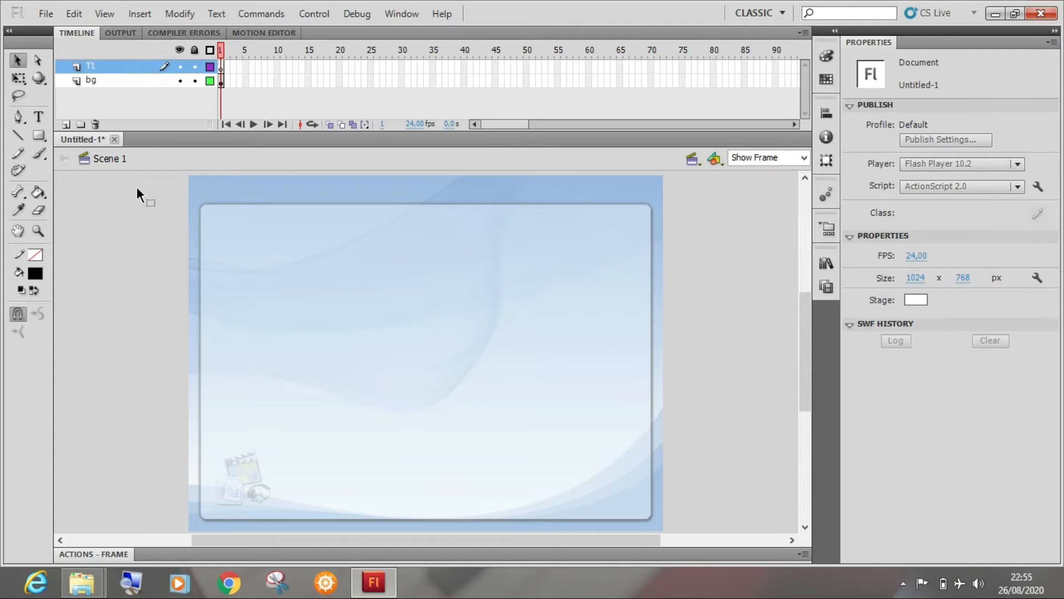
Step: Add the centre-aligned static text title "Petunjuk Media" near the upper edge of the light panel on the T1 layer
click(35, 118)
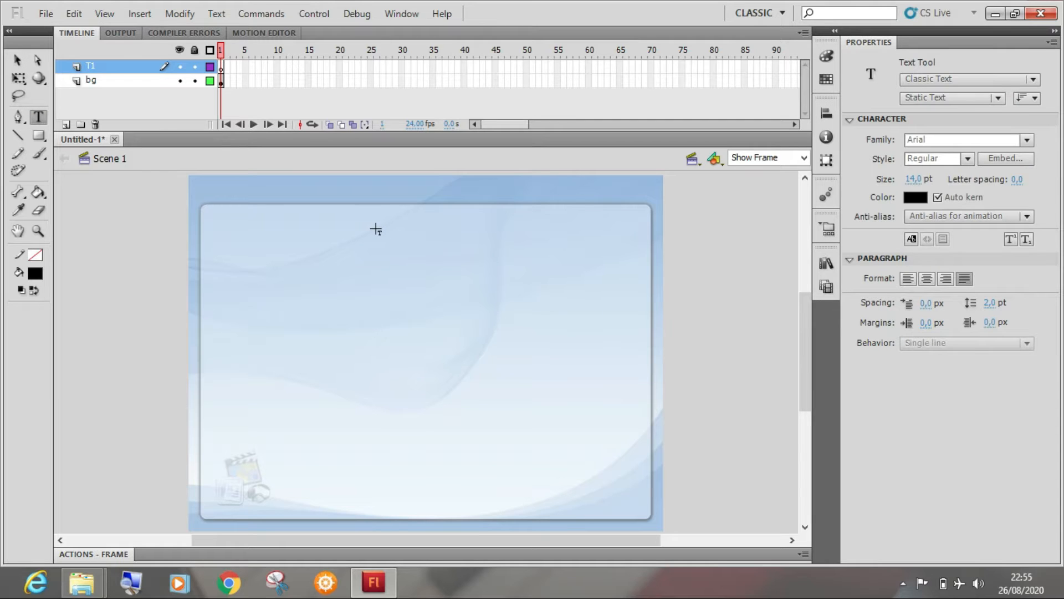
click(926, 279)
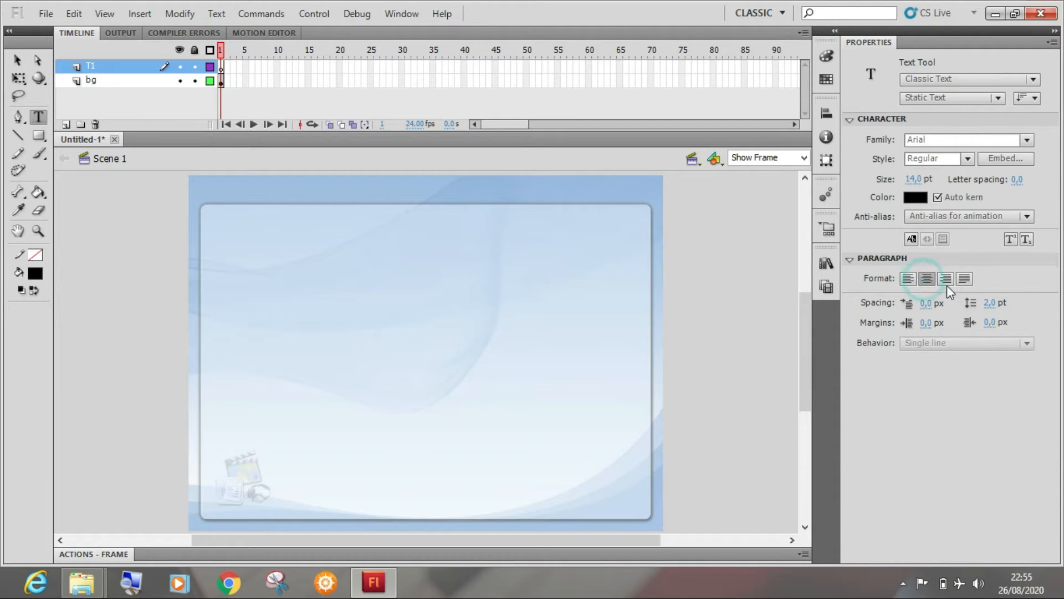
click(419, 228)
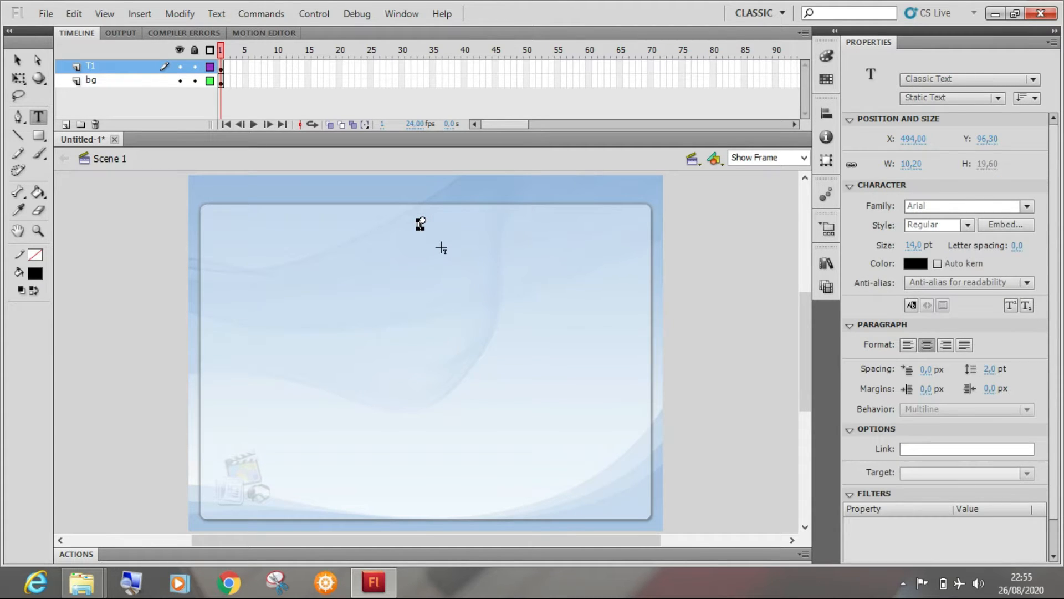
text(Petunjuk Media)
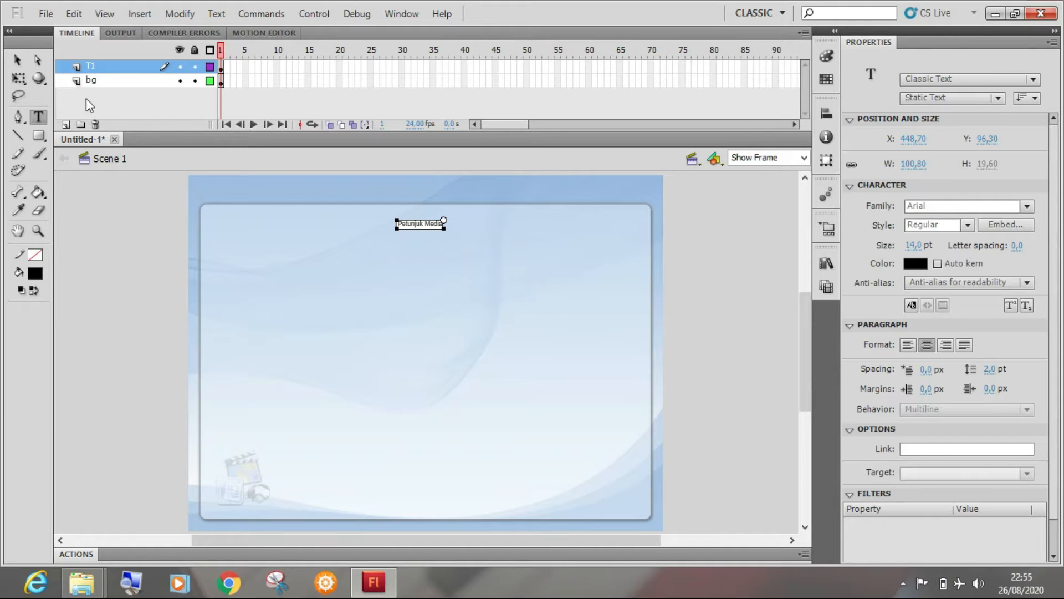
click(17, 60)
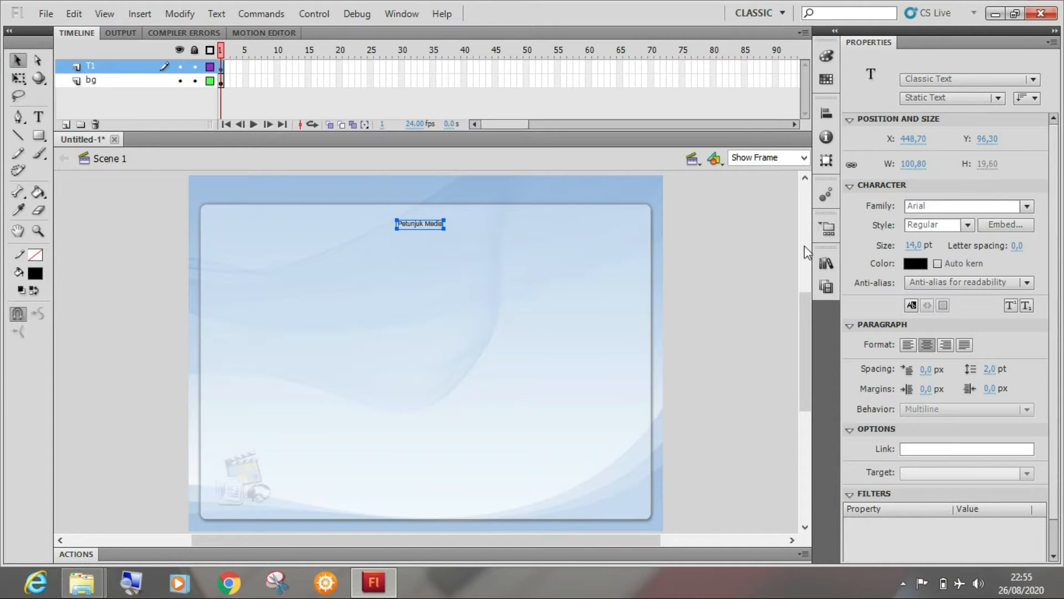
Step: Enlarge the Petunjuk Media title's font size to 30 pt
click(917, 245)
text(20)
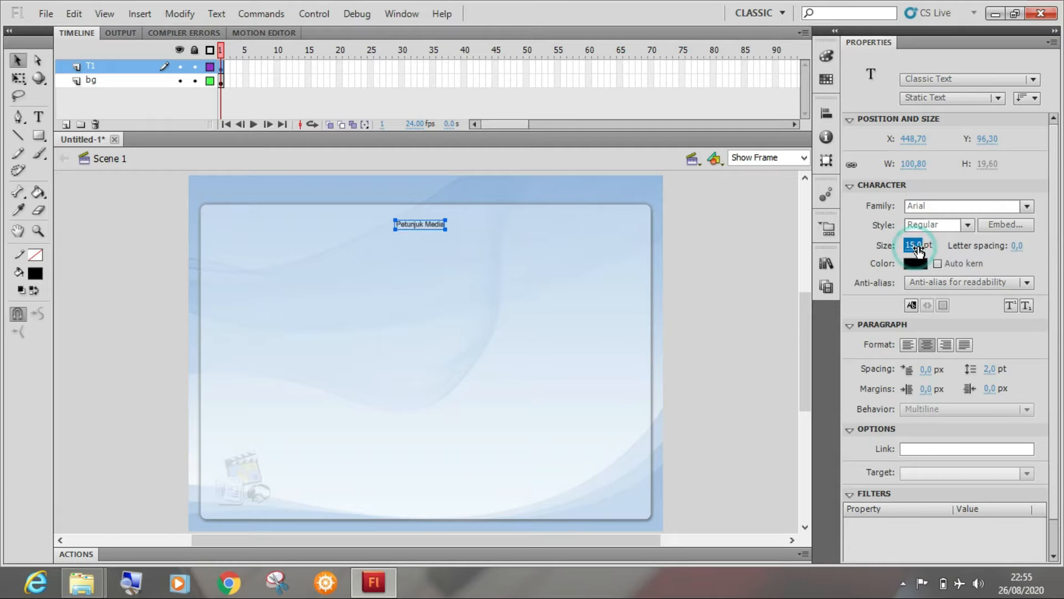
key(Return)
drag(923, 249, 915, 247)
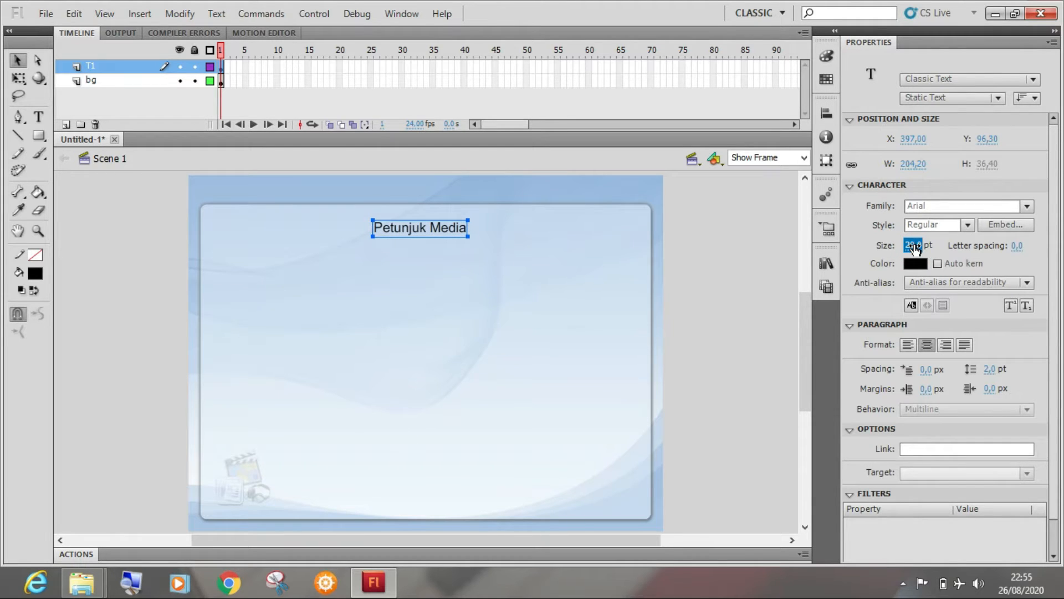
click(916, 245)
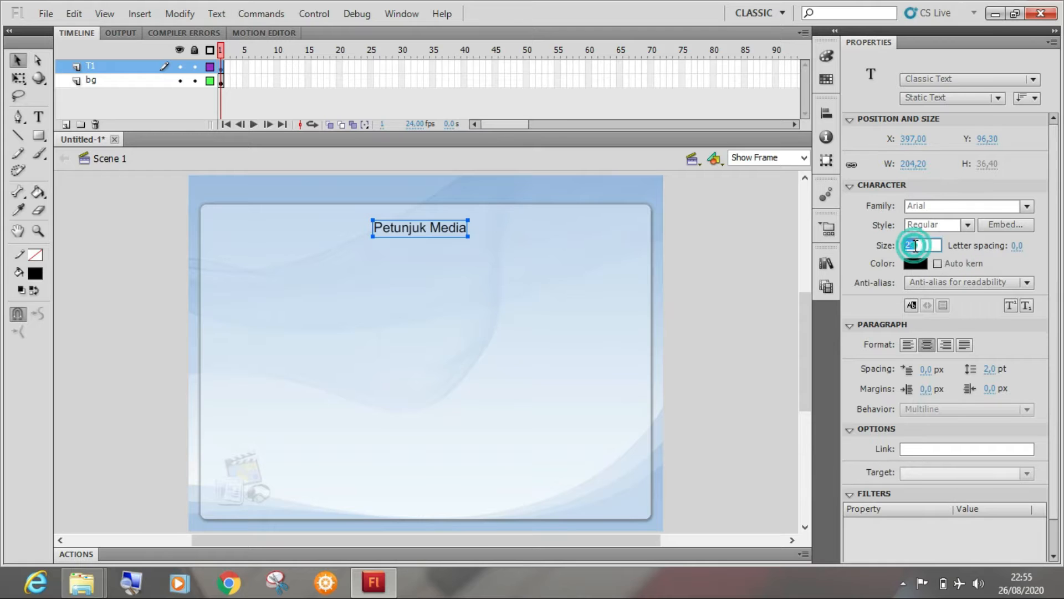
text(30)
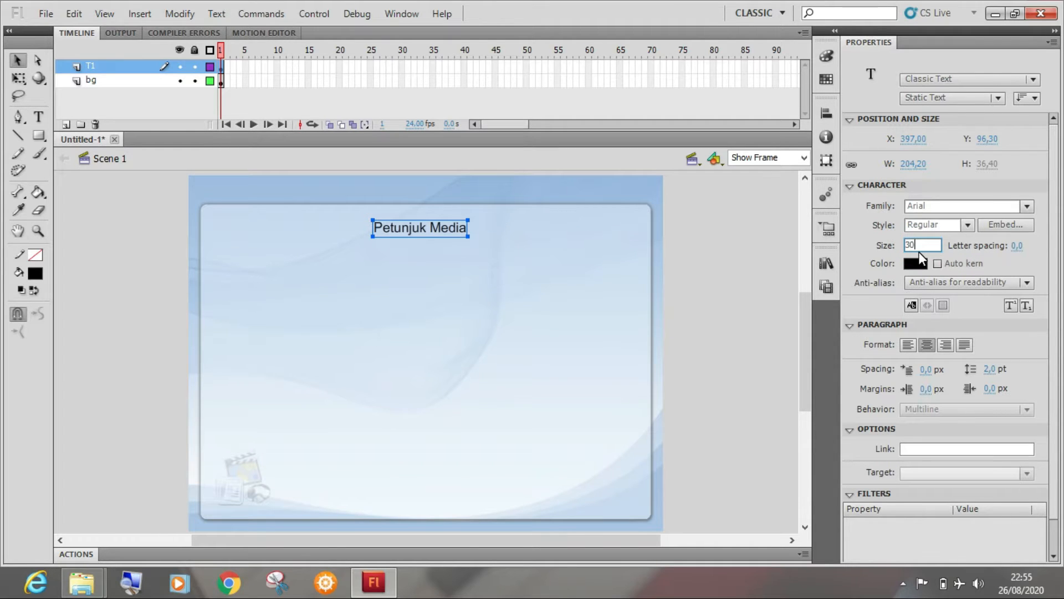
key(Return)
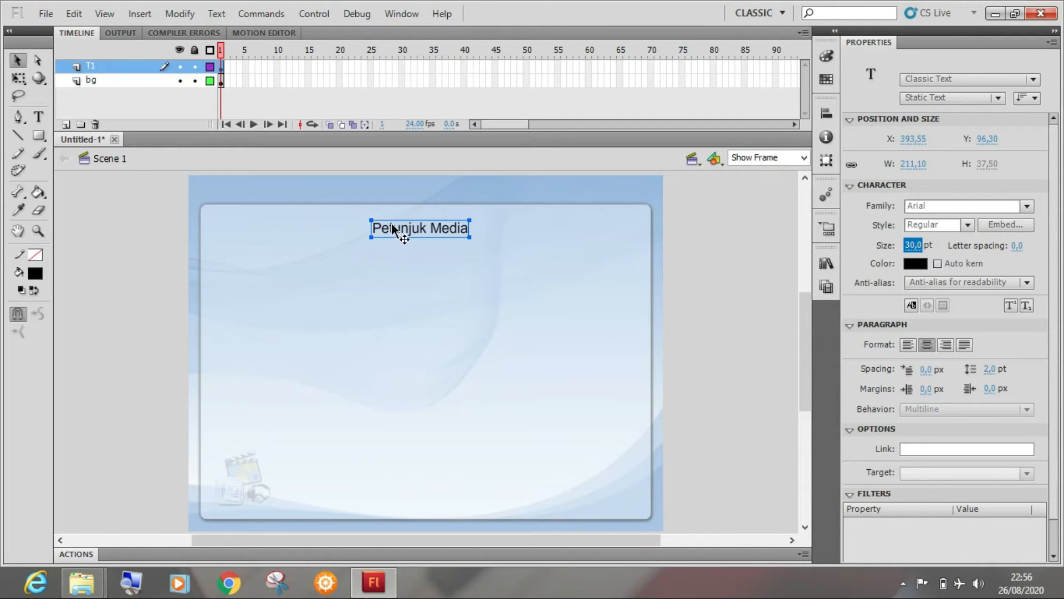
Step: Set the Petunjuk Media title's font size to 32 pt
click(913, 245)
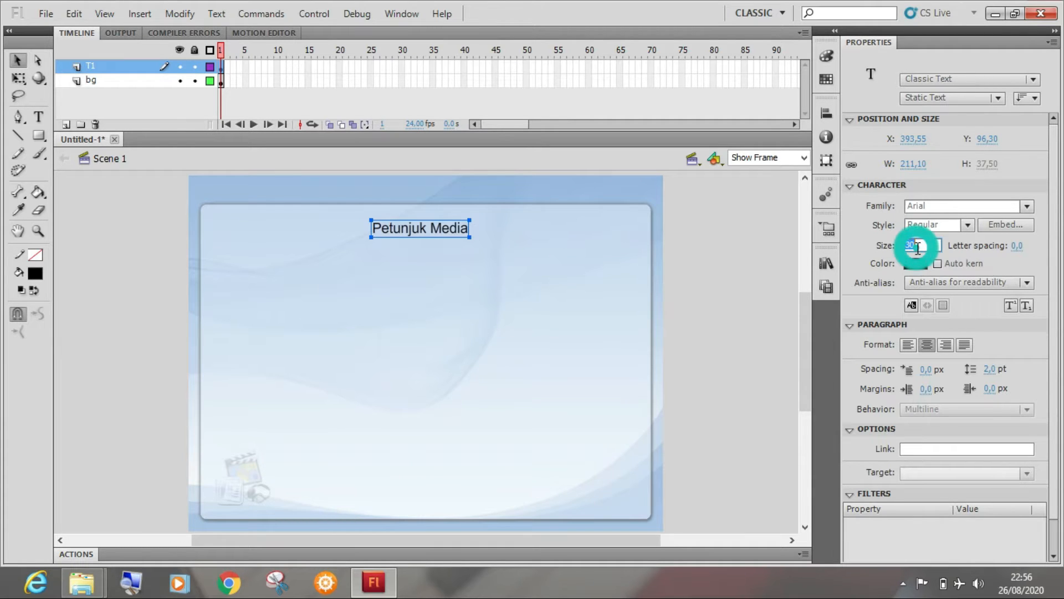
text(32)
key(Return)
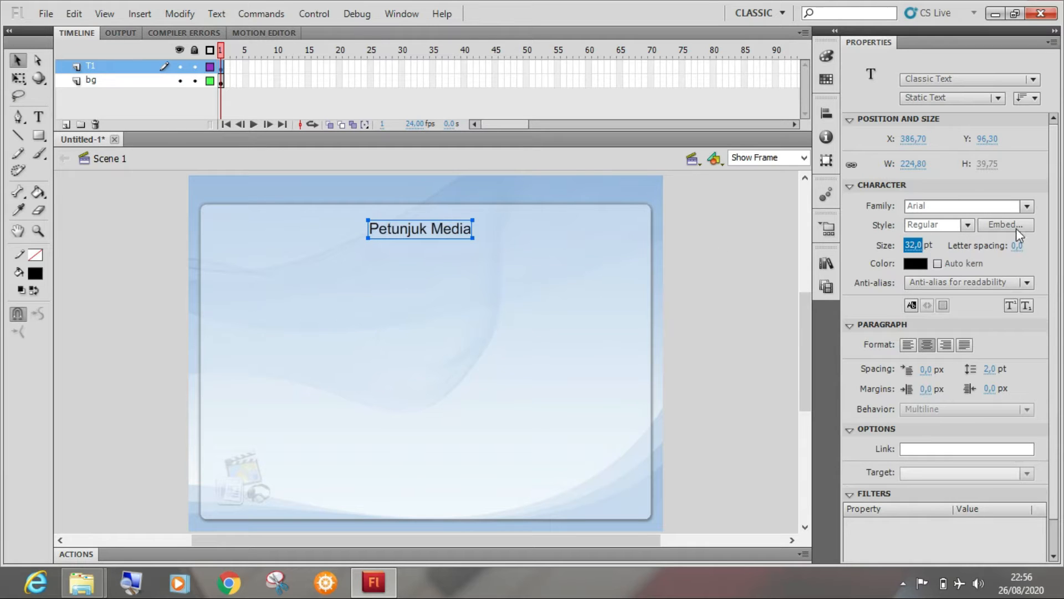
click(1027, 206)
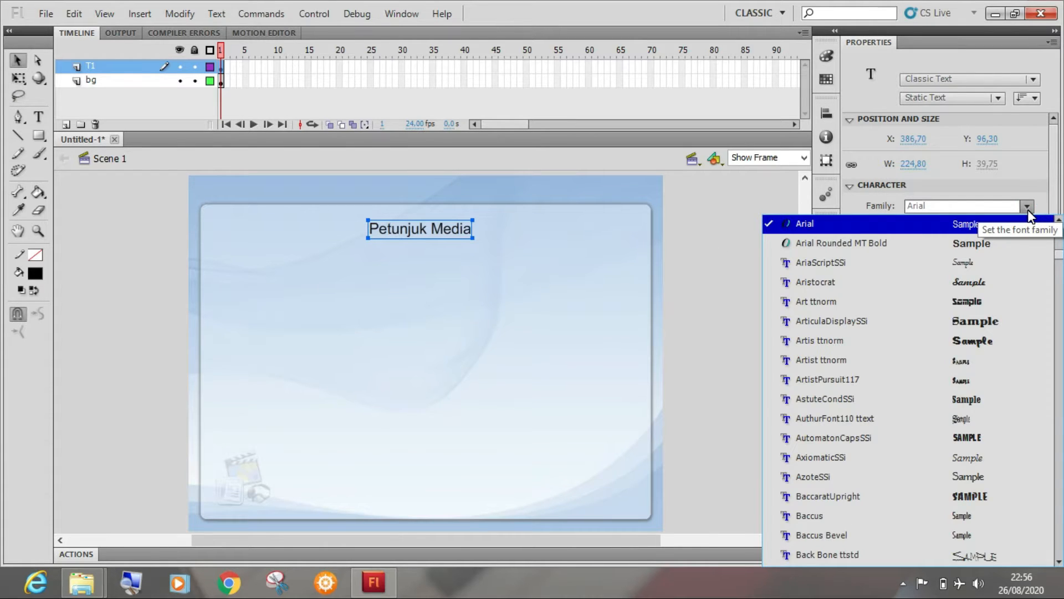
click(1005, 182)
click(1013, 184)
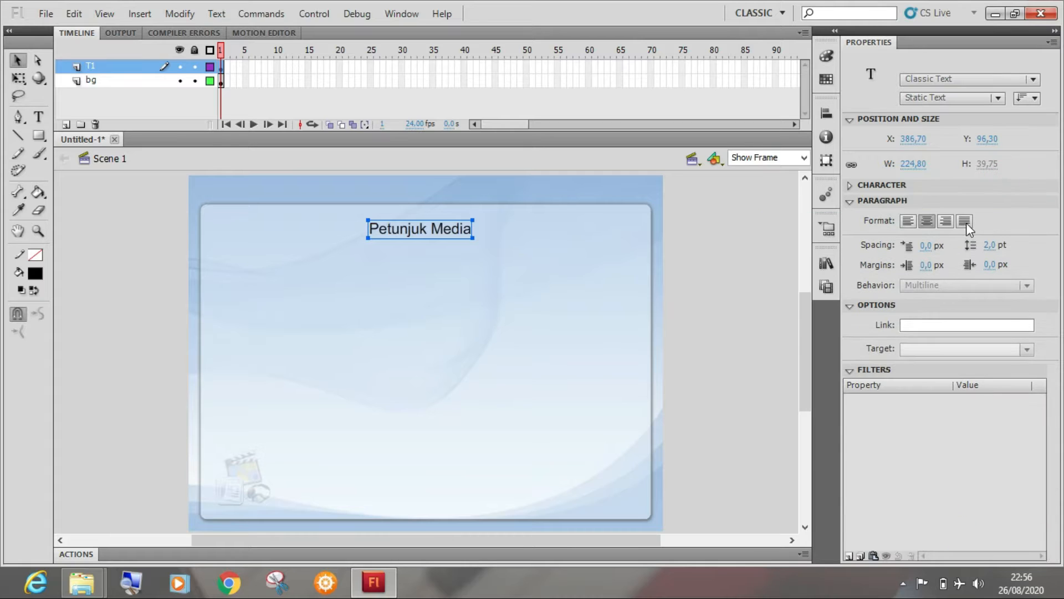
click(887, 186)
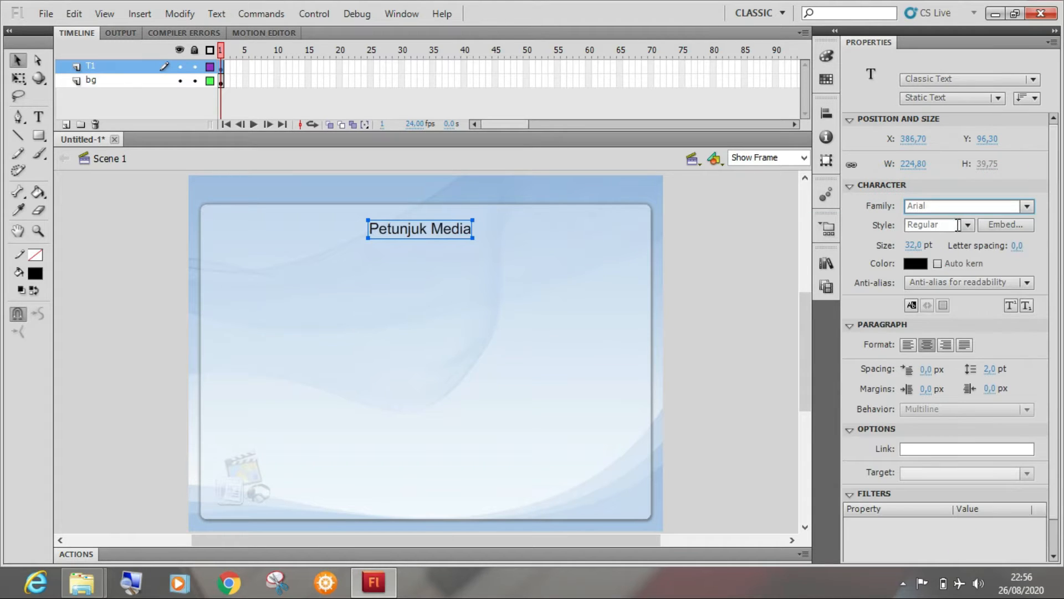
Step: Set the Petunjuk Media title's font style to Bold and deselect it
click(958, 224)
click(945, 284)
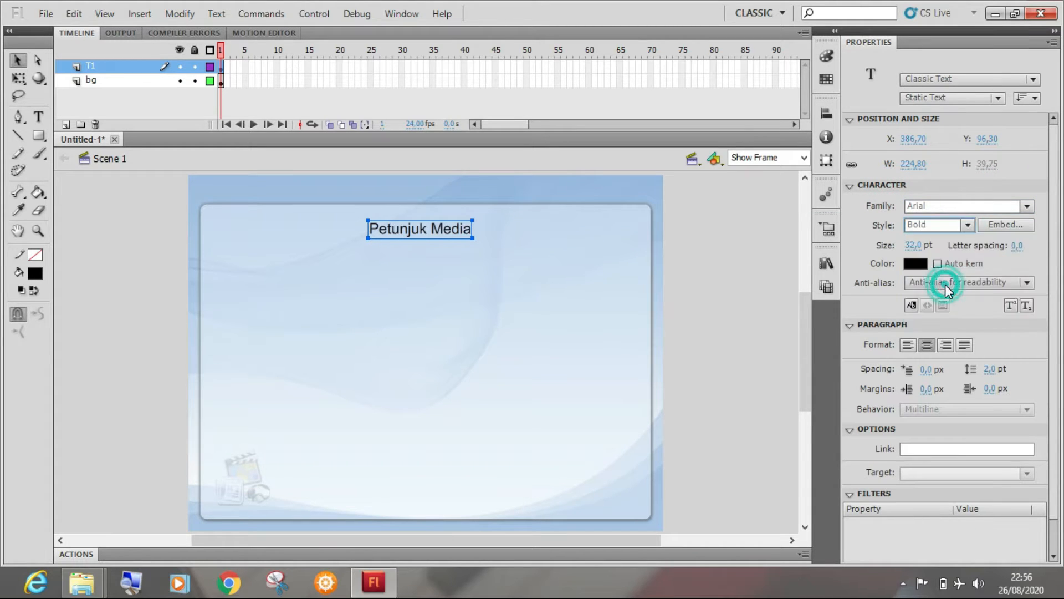
click(139, 216)
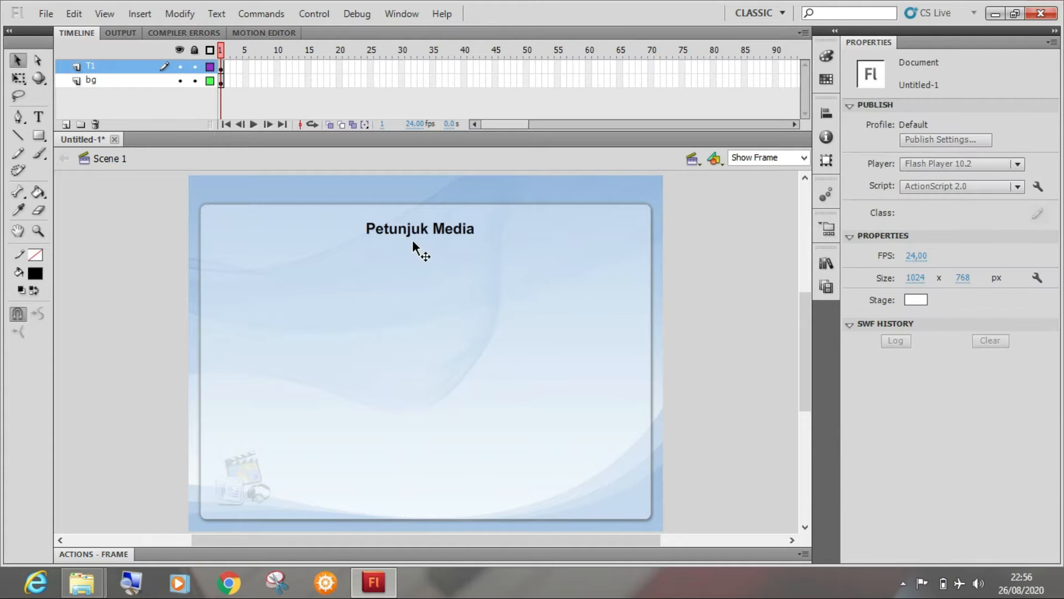
Step: Align the Petunjuk Media title to the horizontal centre of the stage
click(434, 232)
click(827, 112)
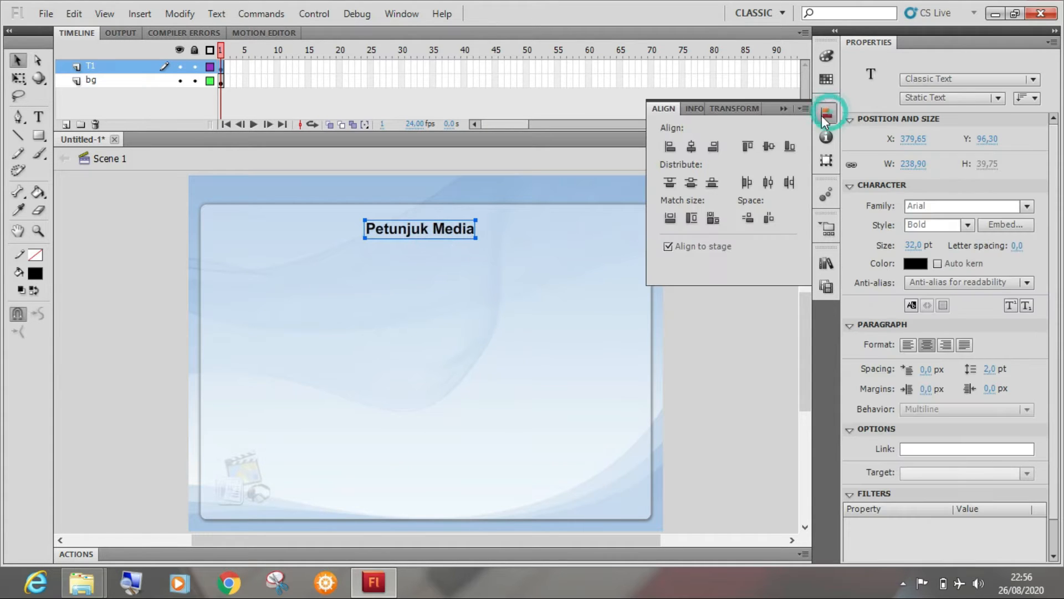
click(691, 146)
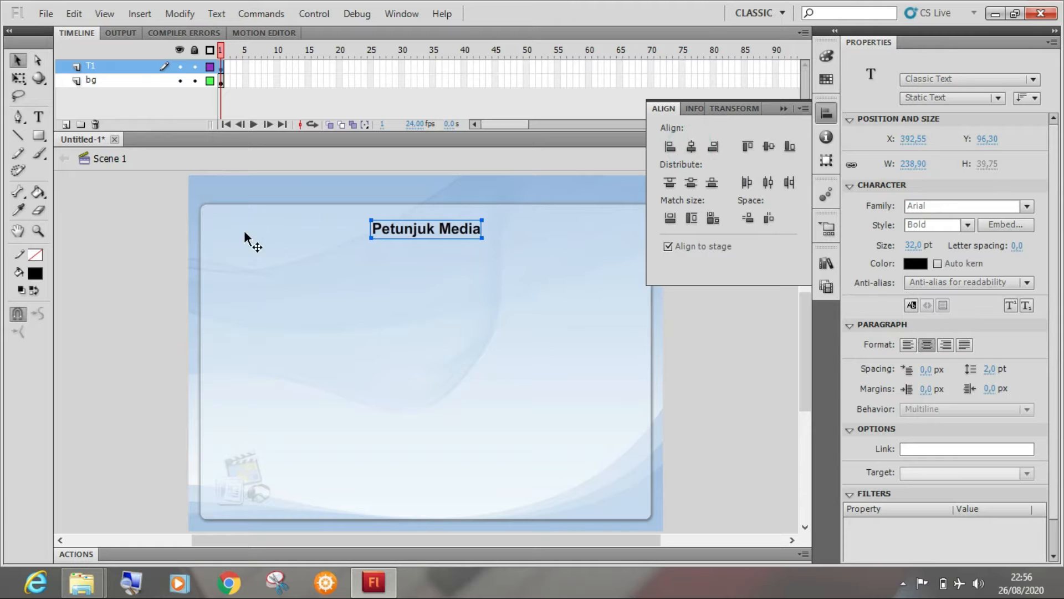
click(154, 225)
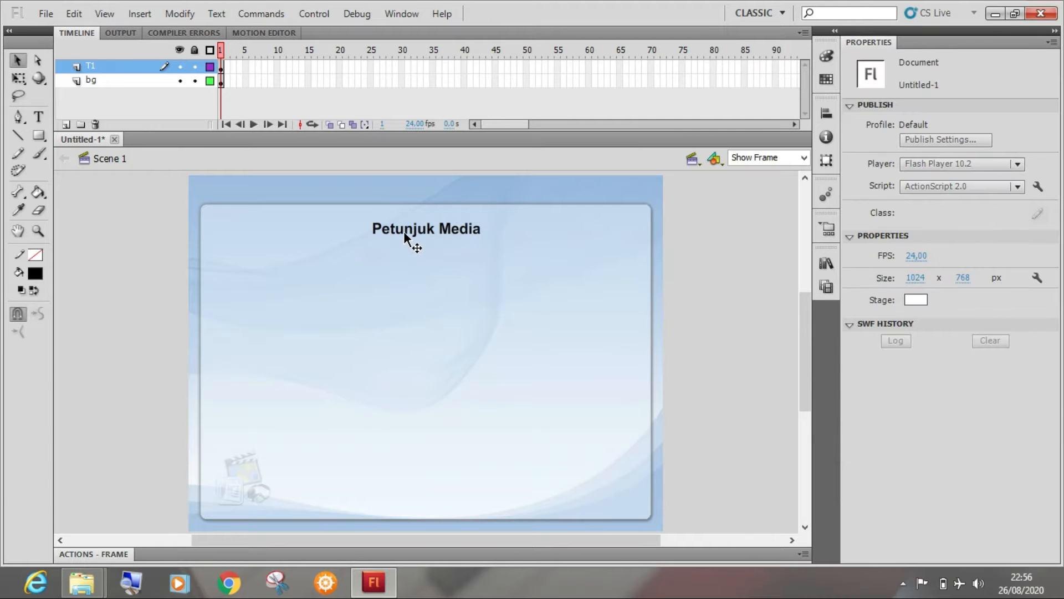
Step: Nudge the Petunjuk Media title upward to Y 81 and deselect it
click(404, 233)
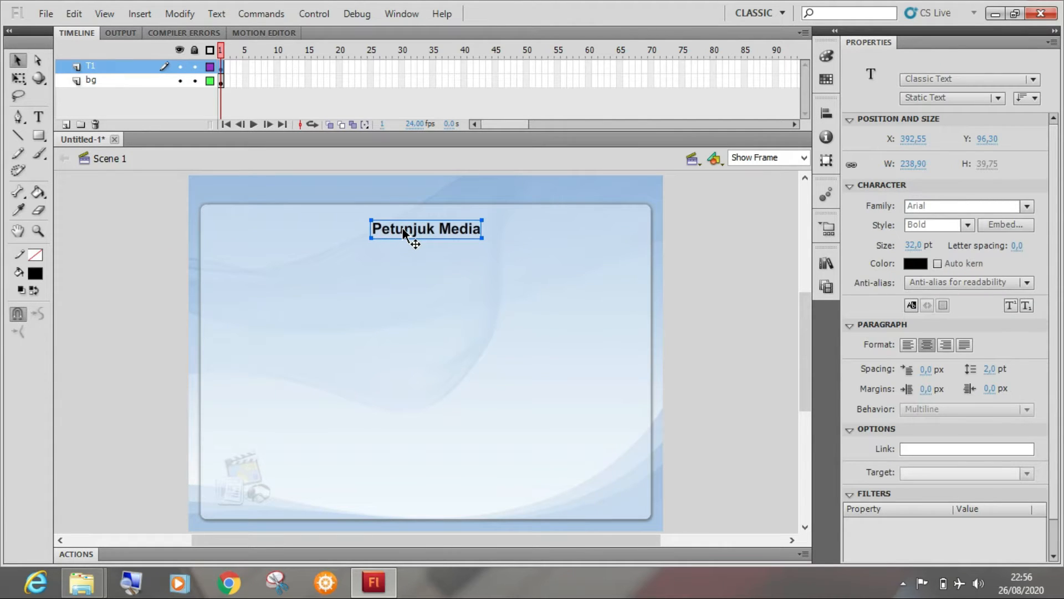
key(Up)
key(Up)
key(Up)
key(Up)
key(Up)
key(Up)
key(Up)
key(Up)
key(Up)
key(Up)
key(Up)
key(Up)
key(Up)
key(Up)
key(Up)
key(Up)
key(Up)
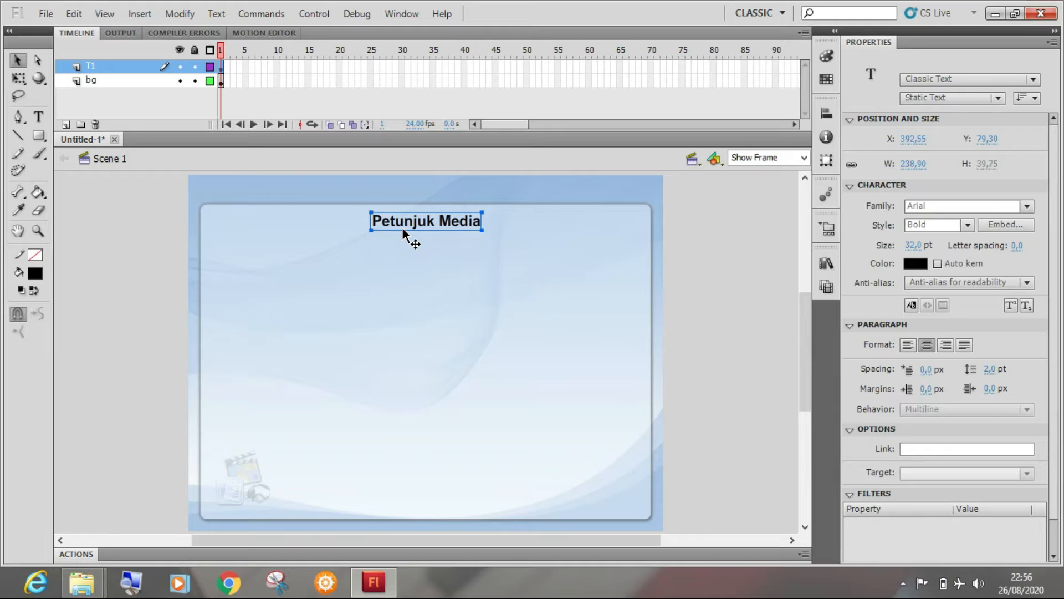
key(Down)
key(Down)
key(Up)
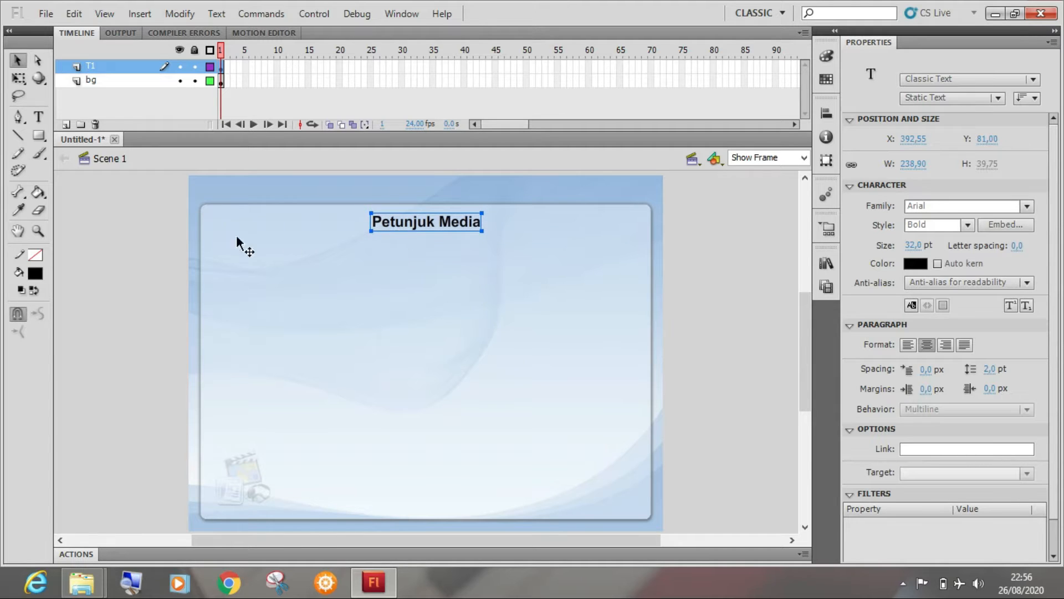
click(146, 207)
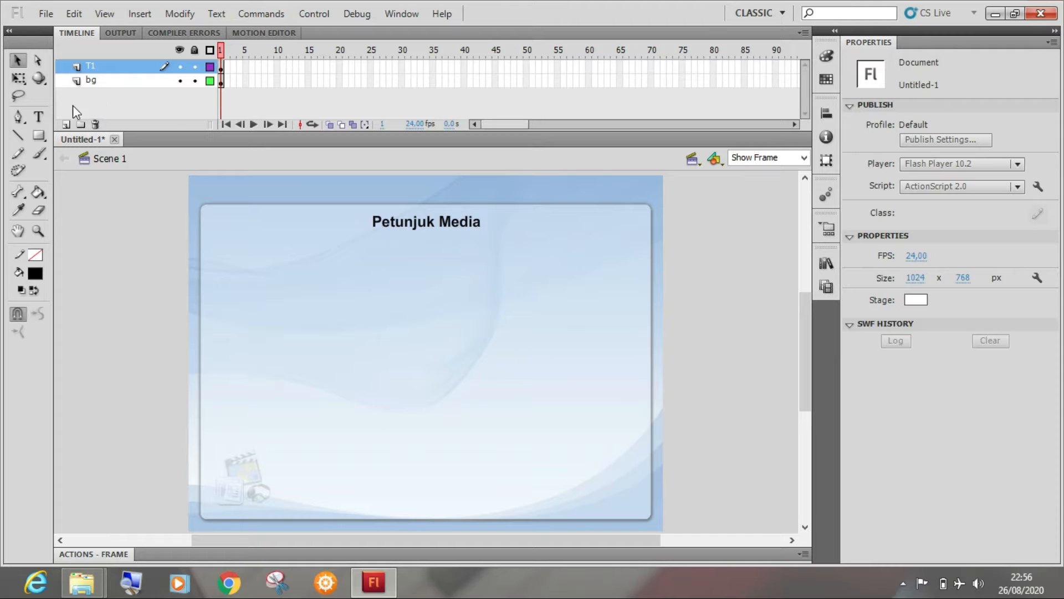
Step: Add a new layer above T1 and name it bg
click(65, 125)
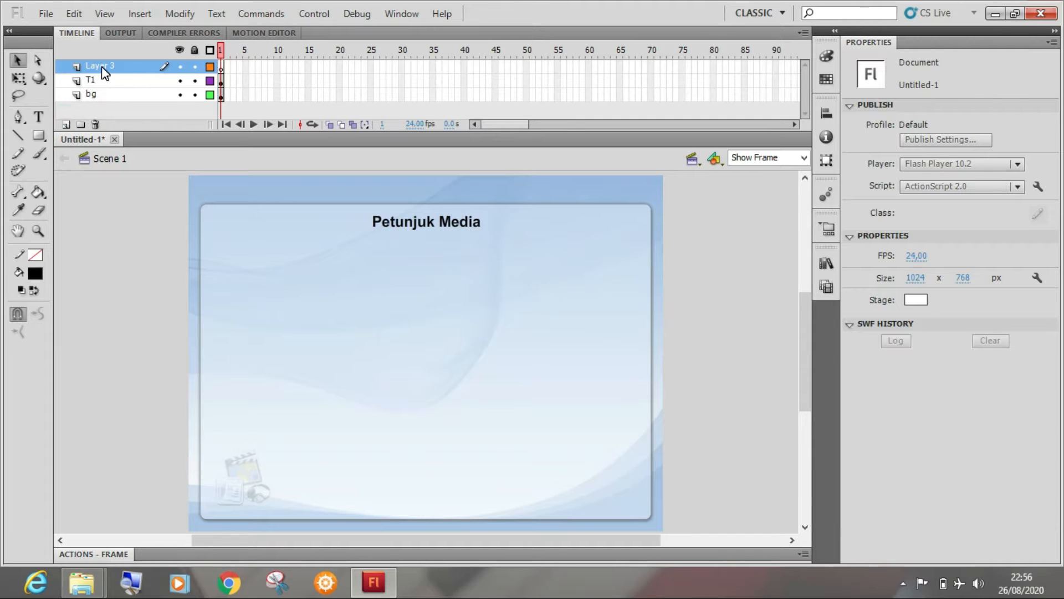
double_click(101, 67)
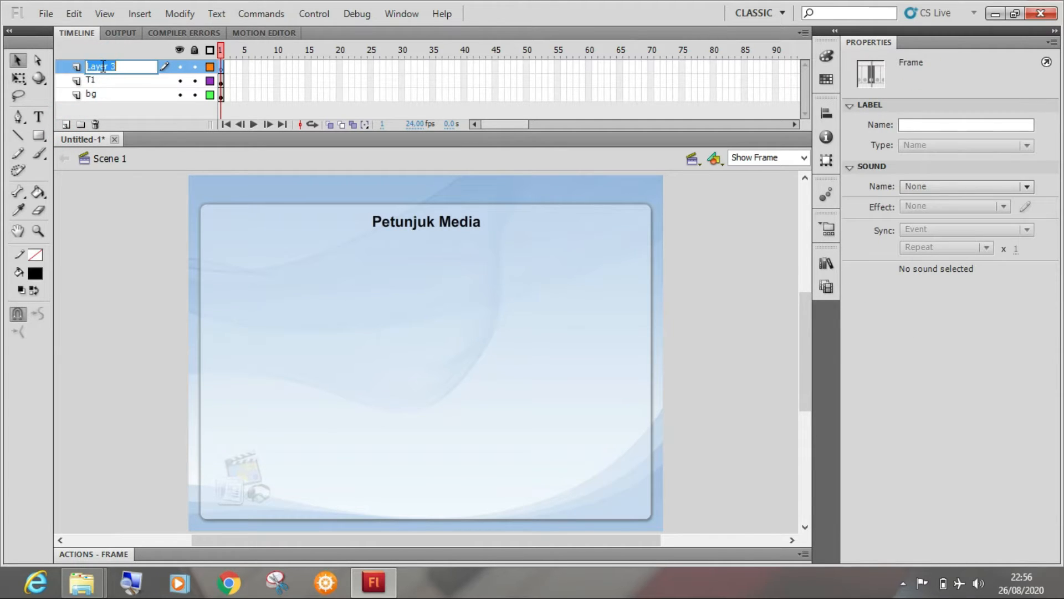
text(bg)
key(Return)
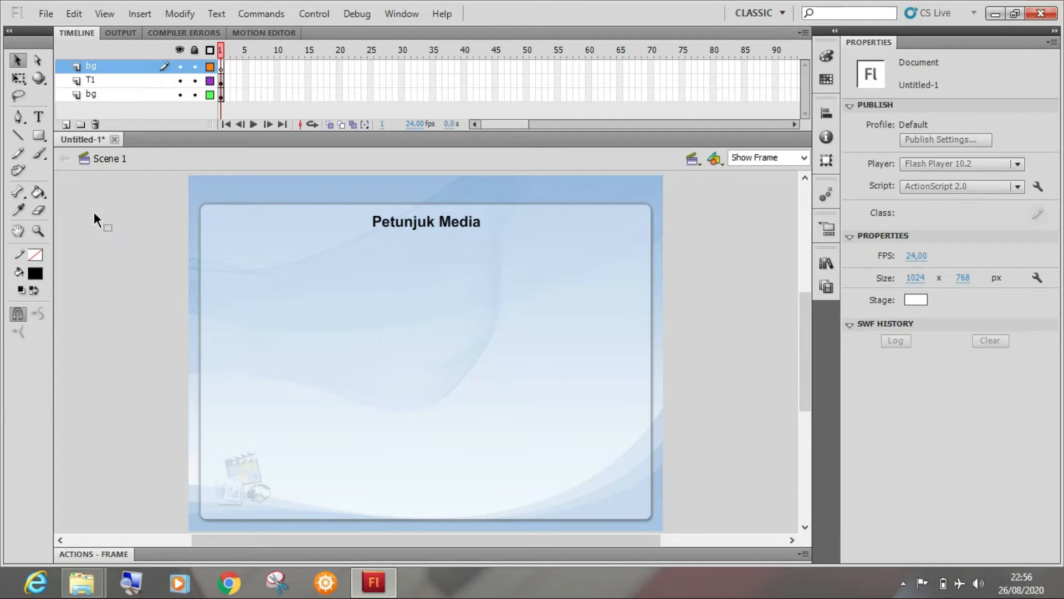
Step: Draw a white, strokeless rectangle with corner radius 10 on the upper bg layer, filling most of the panel below the title
click(39, 134)
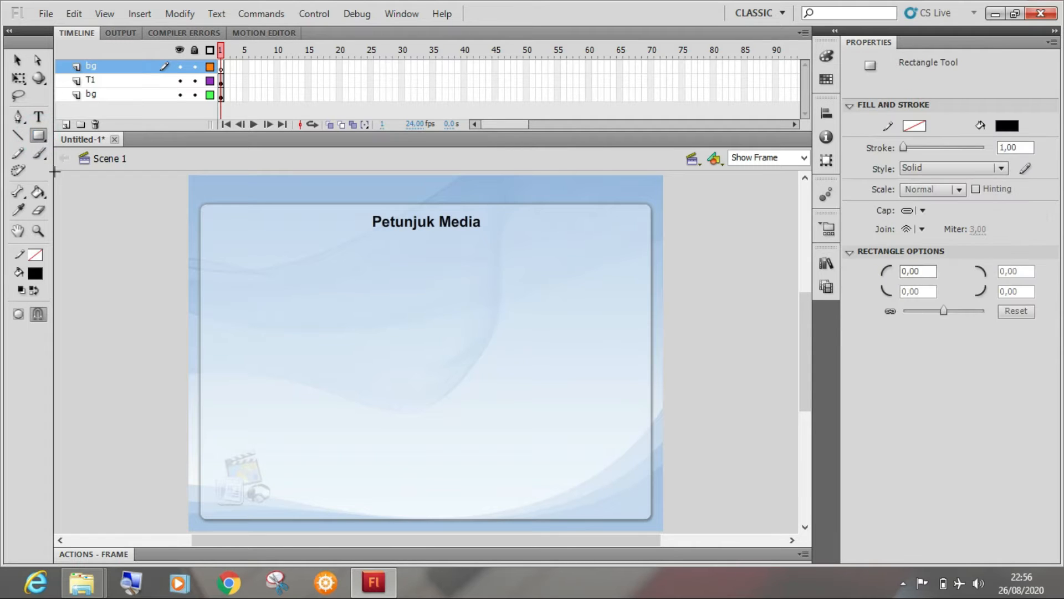
click(928, 271)
text(10)
key(Return)
click(1004, 127)
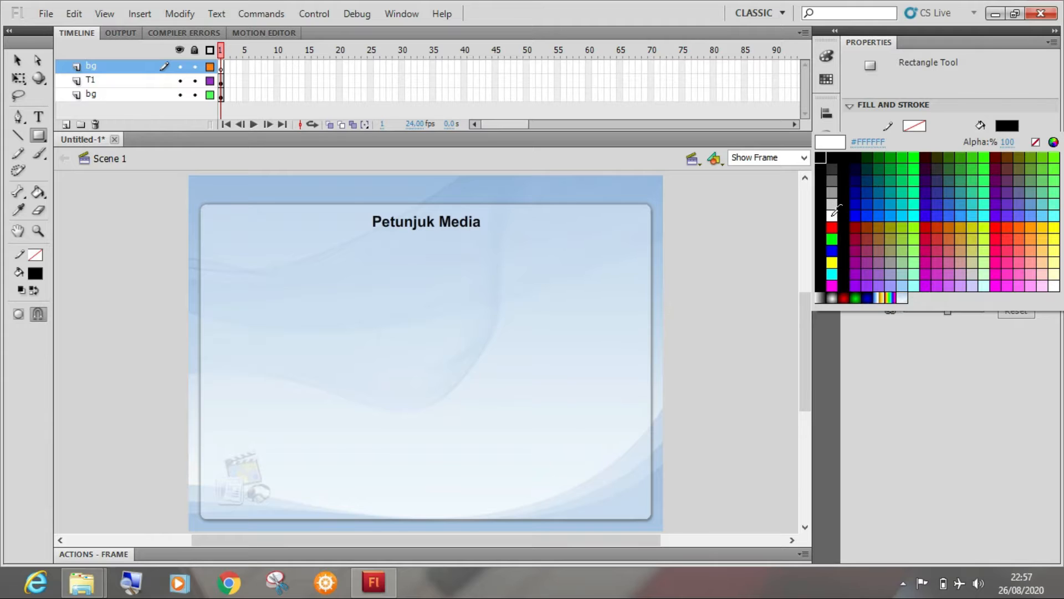
click(831, 215)
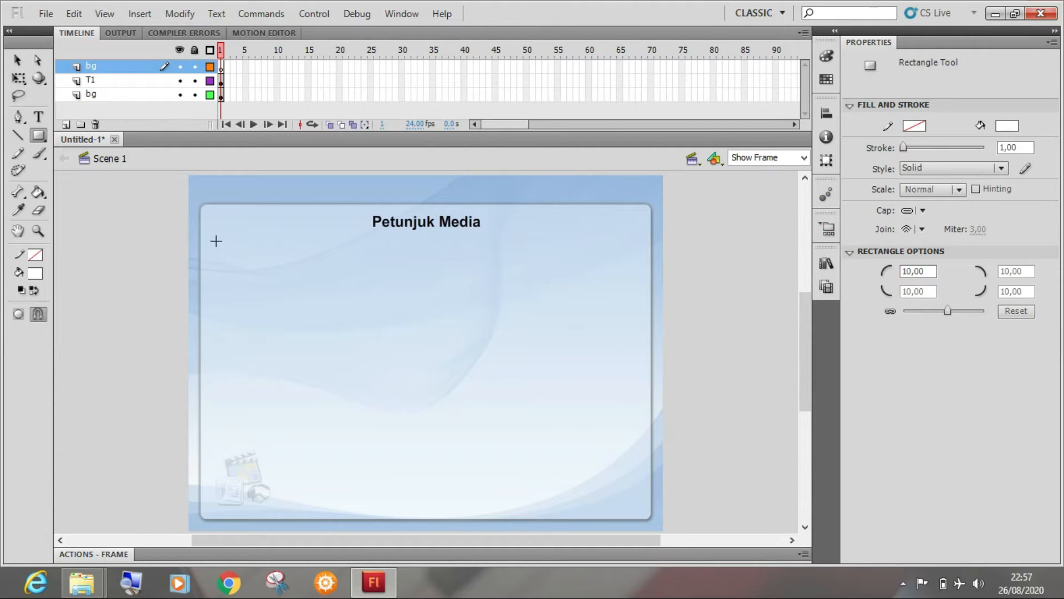
drag(215, 239, 638, 504)
click(20, 78)
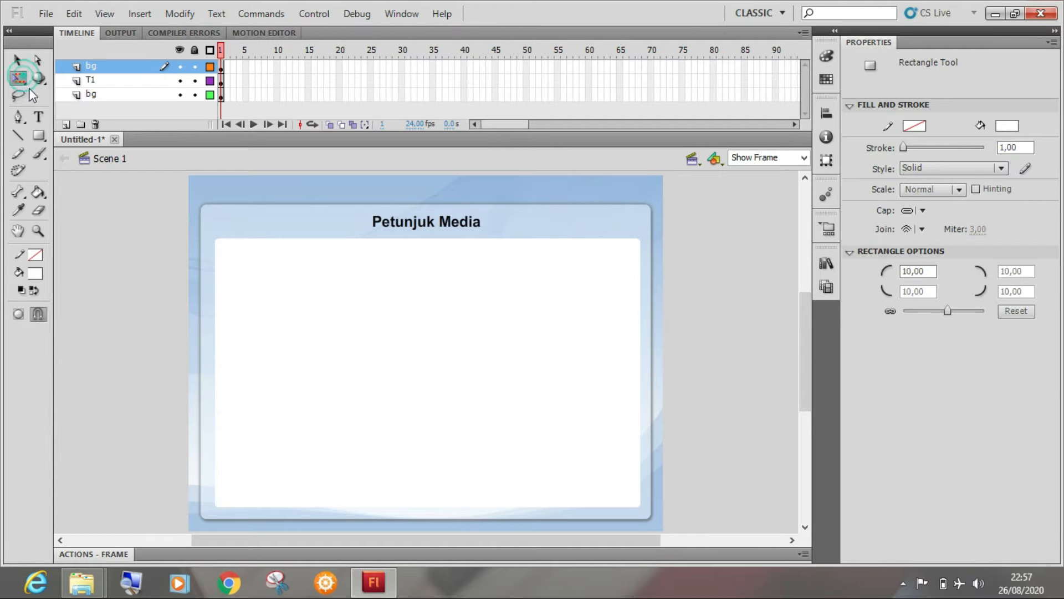
Step: Widen the white rectangle to about 928 px and centre it horizontally on the stage
click(221, 248)
drag(215, 239, 209, 237)
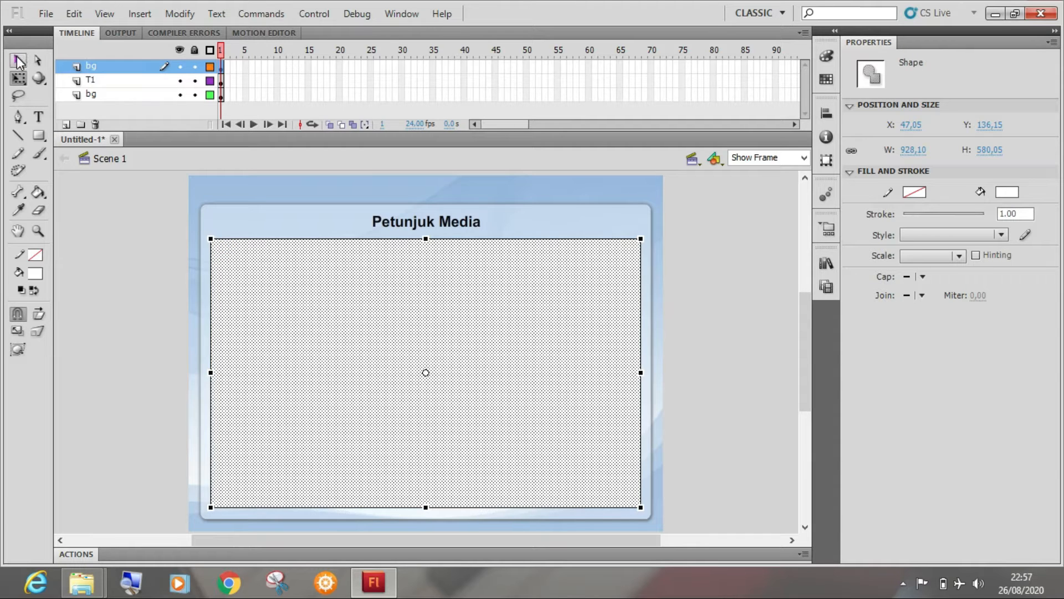
click(17, 60)
click(826, 113)
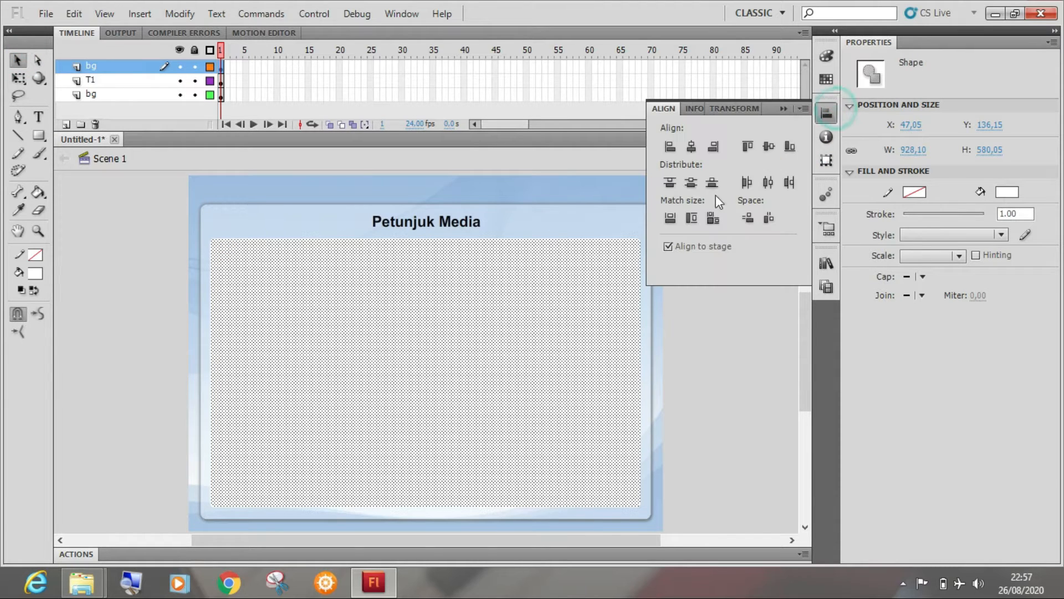
click(744, 318)
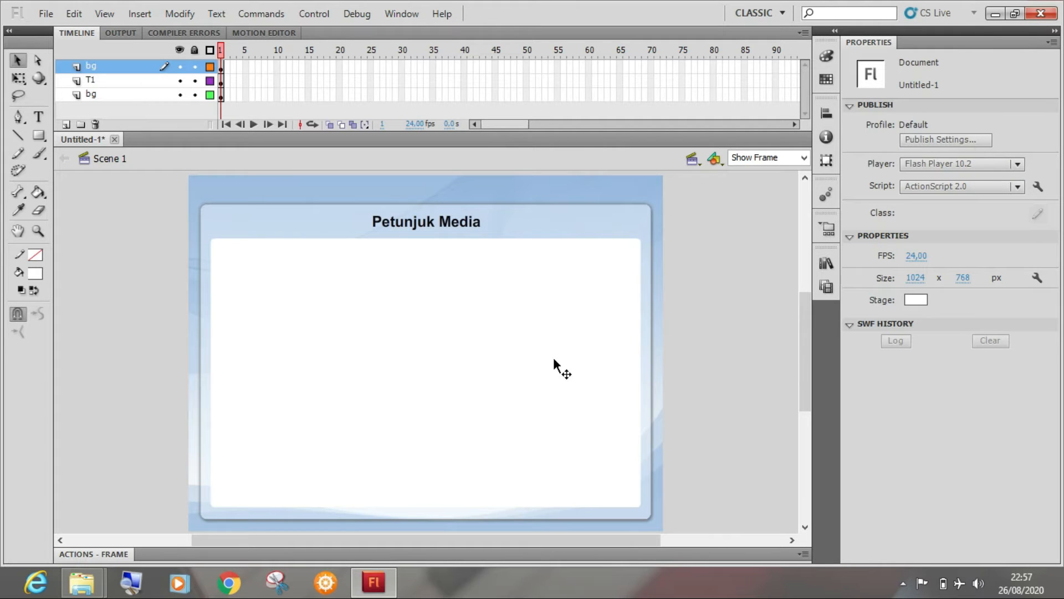
click(501, 362)
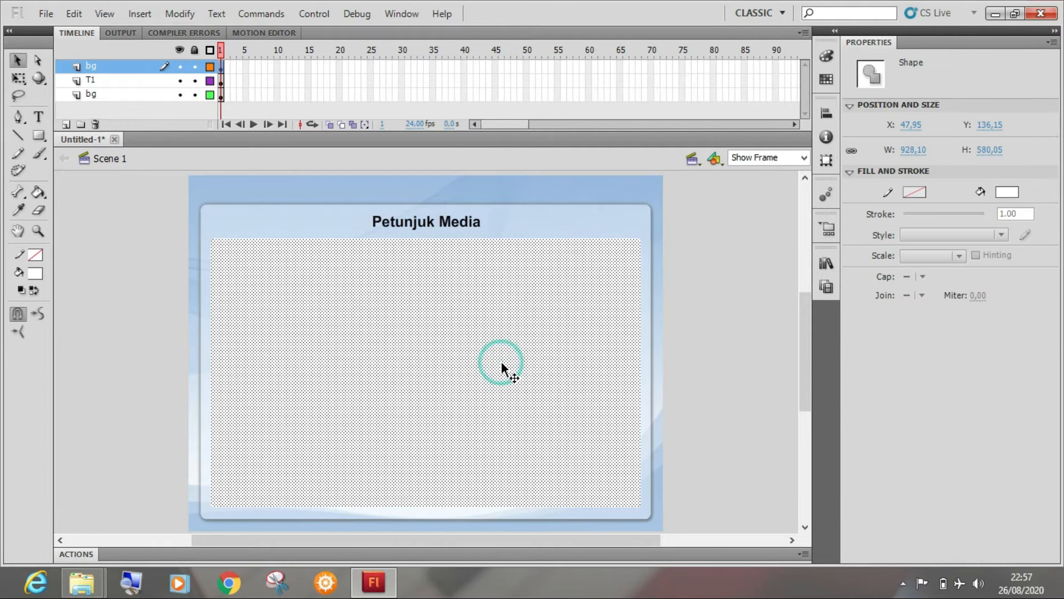
click(724, 321)
click(474, 336)
click(1013, 192)
click(1009, 220)
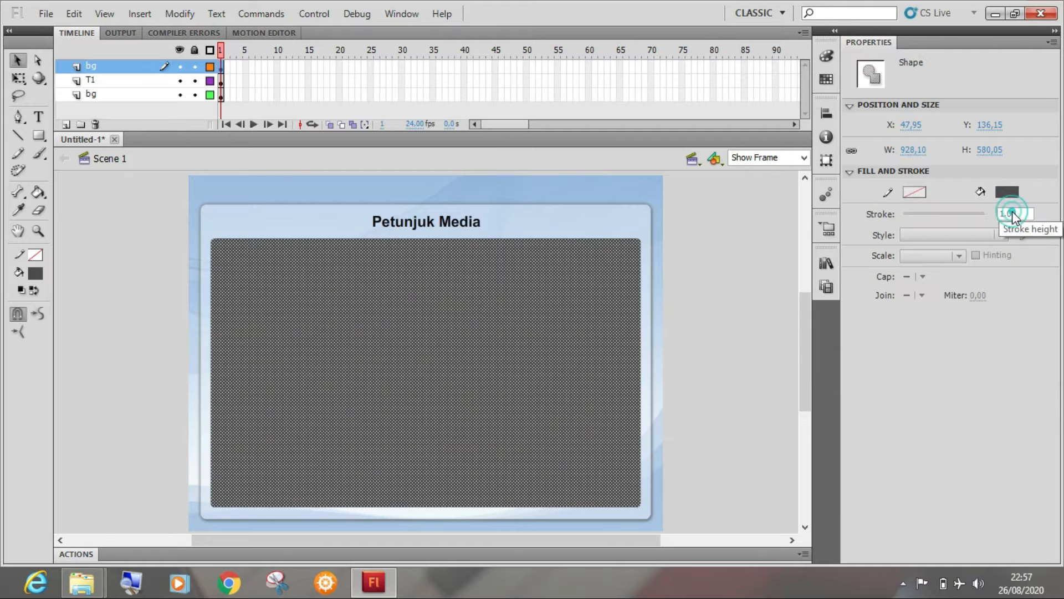
click(1008, 191)
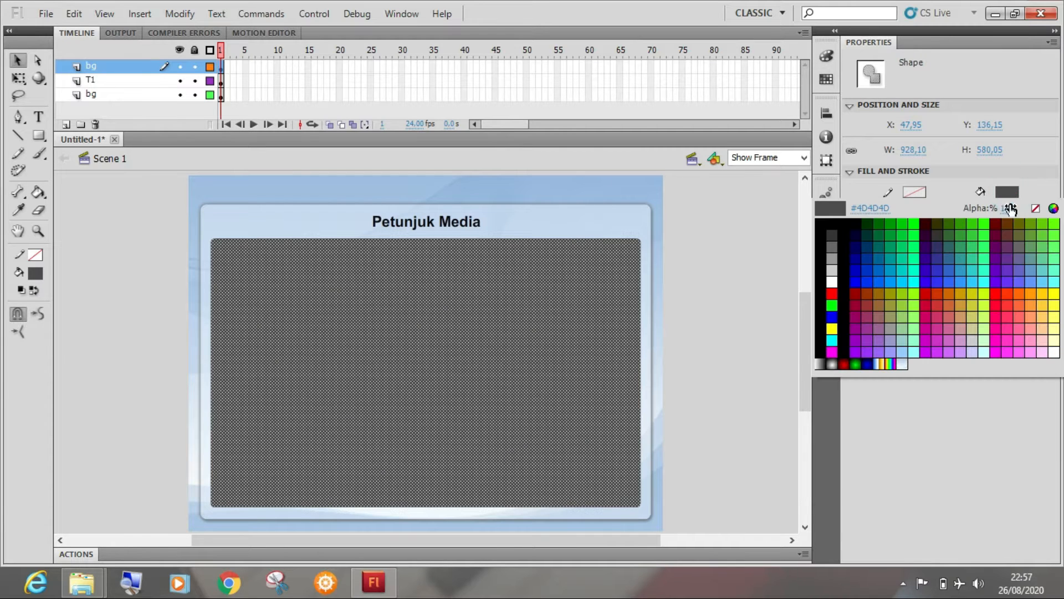
click(834, 279)
Step: Lower the alpha of the rectangle's white fill to 60% so the background shows through
click(1007, 192)
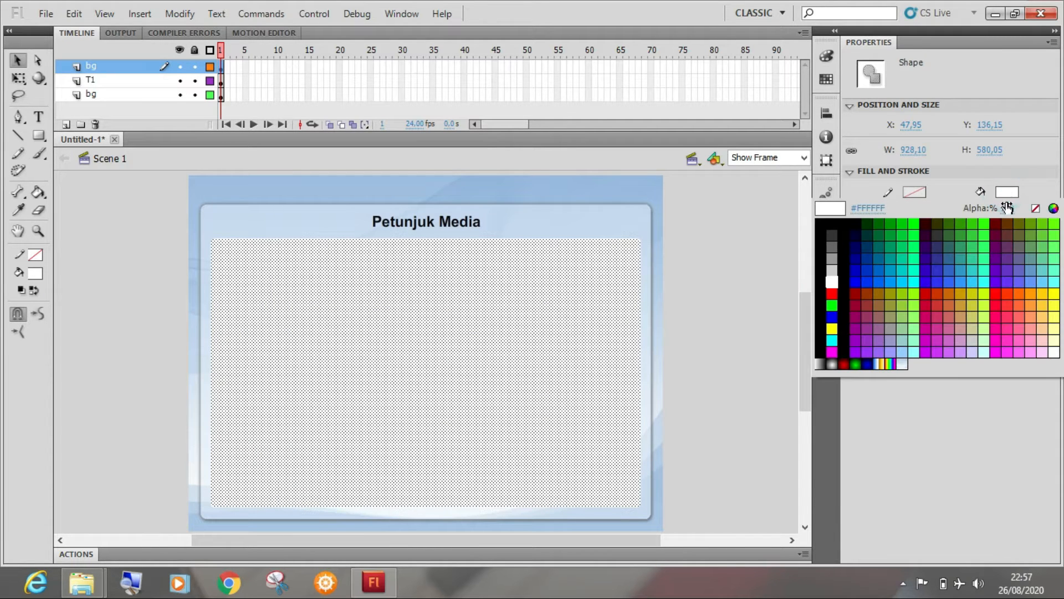
drag(1004, 209, 981, 212)
drag(987, 211, 987, 212)
click(692, 291)
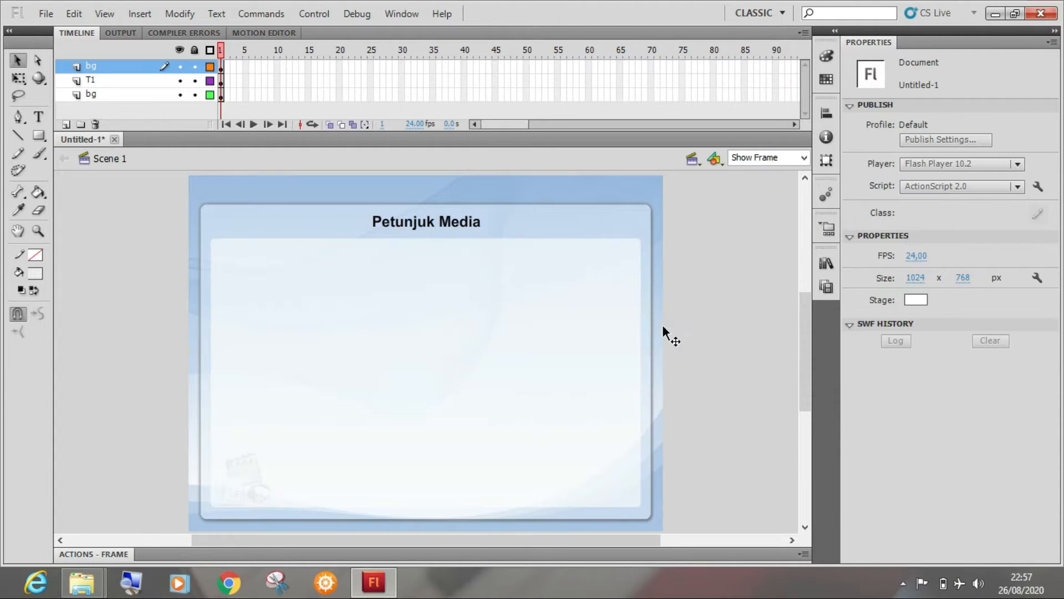
click(485, 283)
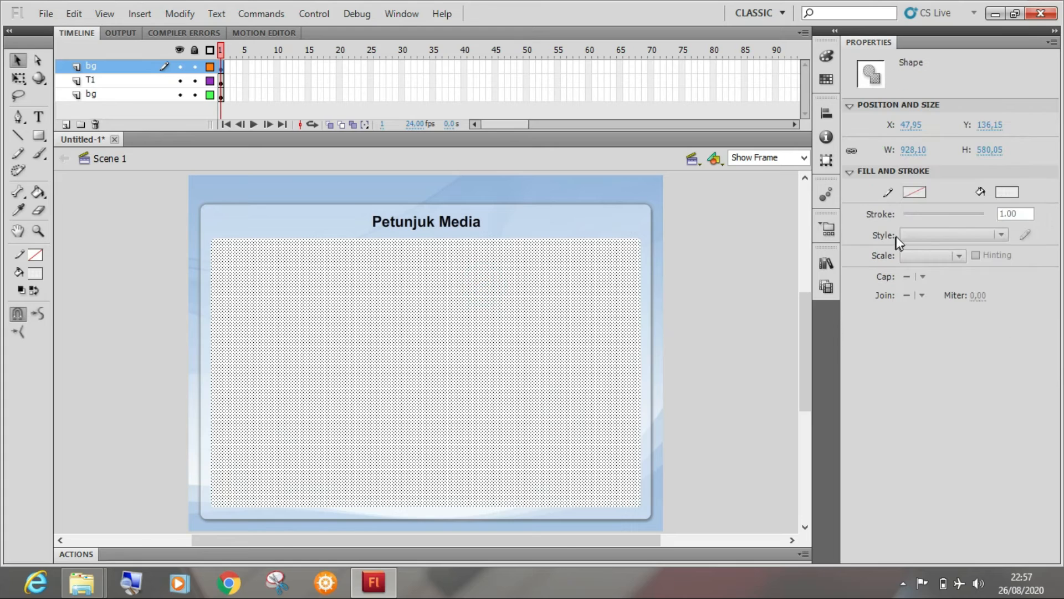
click(1006, 193)
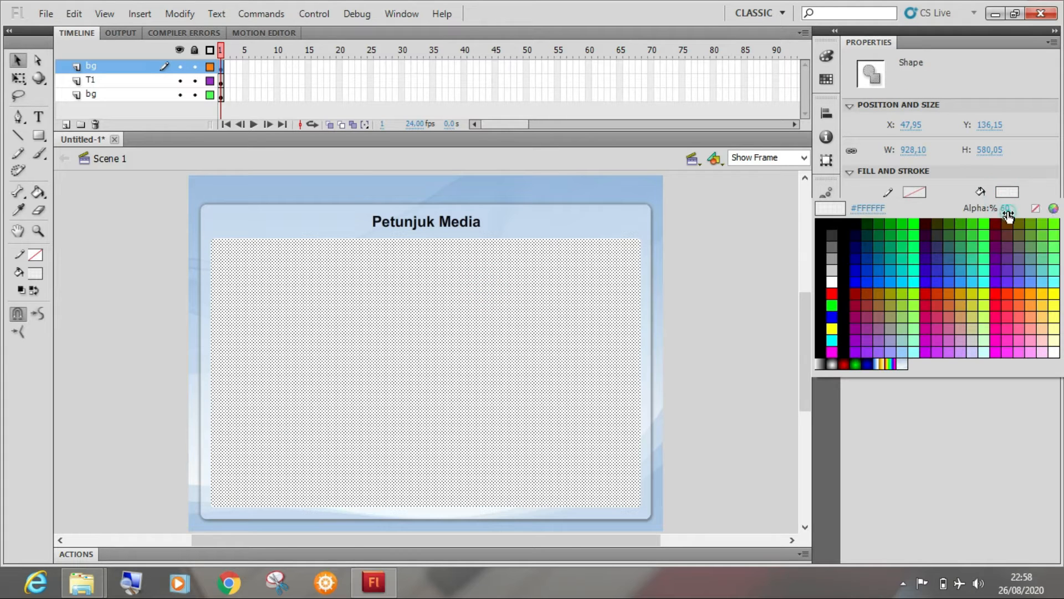
drag(999, 213, 1000, 217)
key(Return)
click(752, 259)
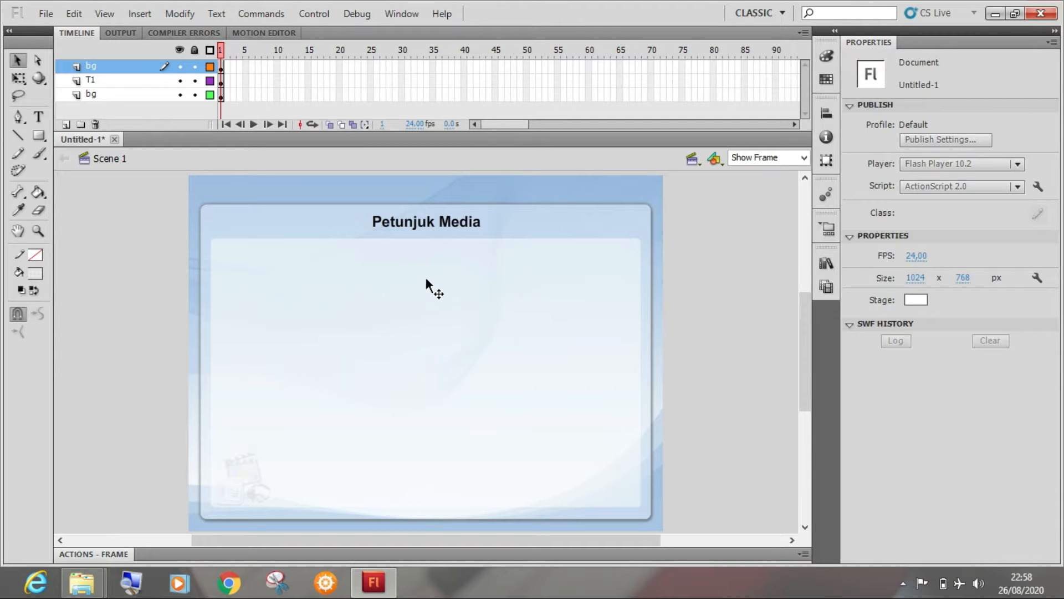
Step: Nudge the translucent rectangle down to Y 139,55 and the Petunjuk Media title down to Y 82,70
click(478, 283)
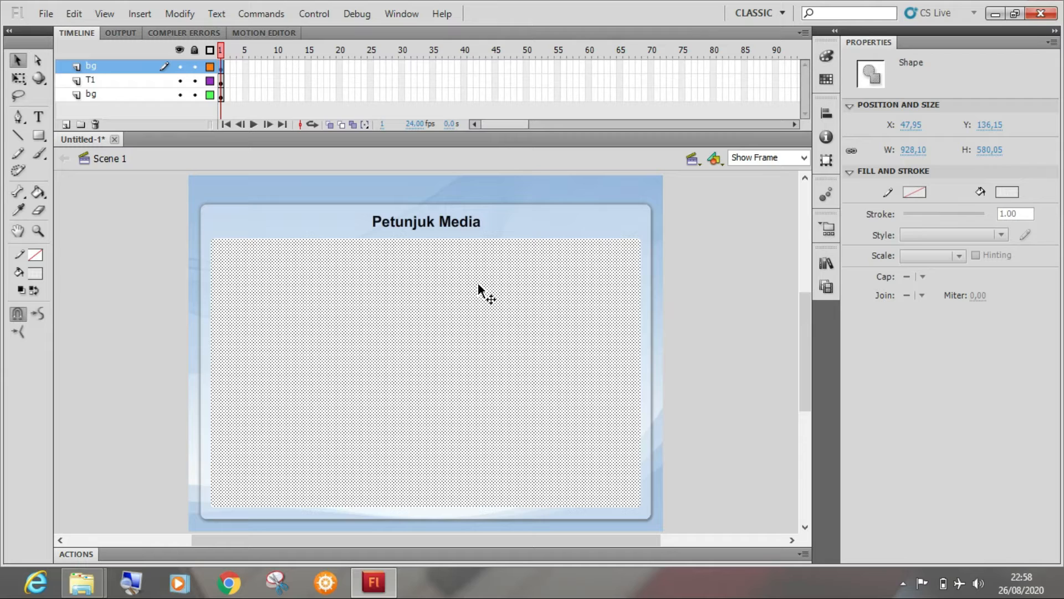
key(Down)
key(Down)
key(Down)
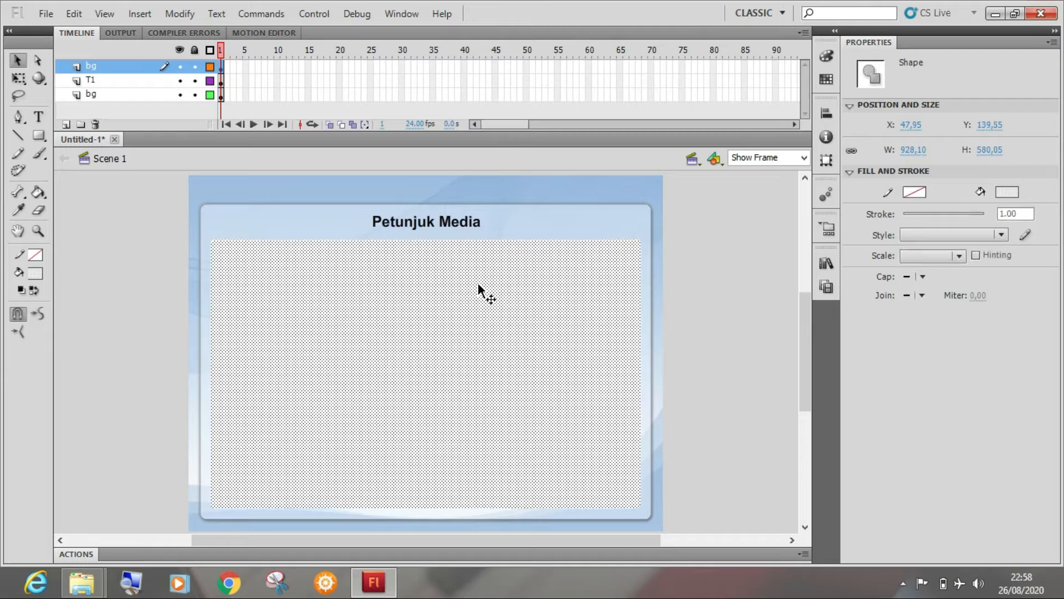
click(397, 224)
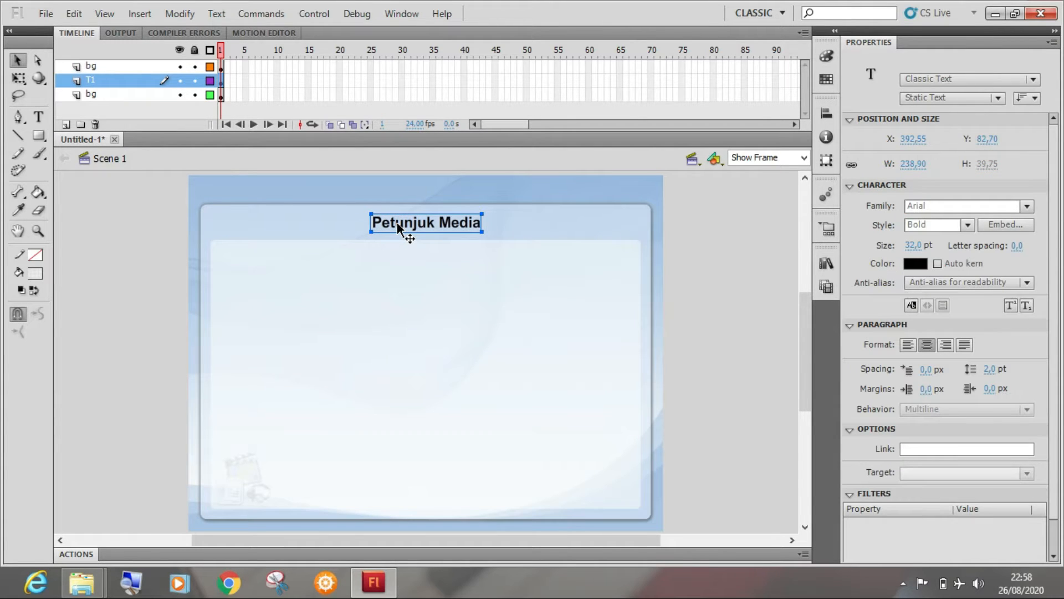
click(138, 255)
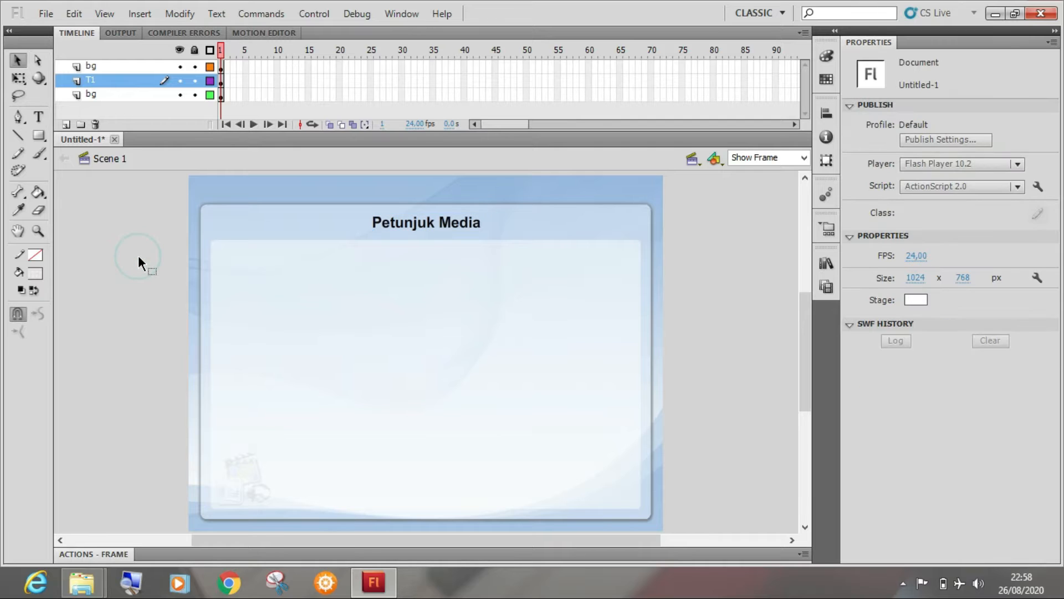
Step: Lock both bg layers in the timeline, leaving the T1 layer unlocked
click(122, 69)
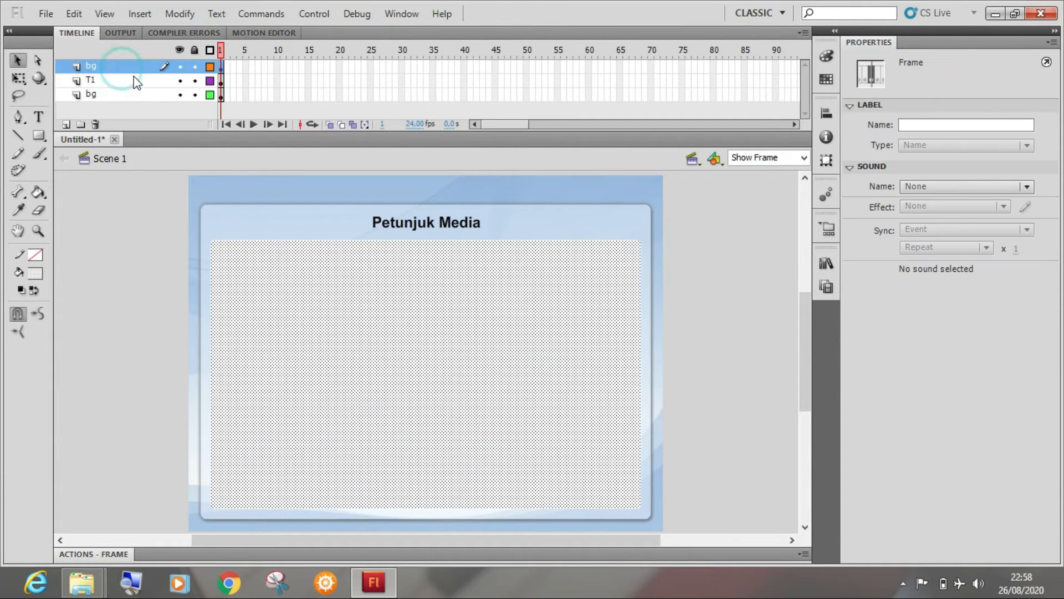
click(132, 248)
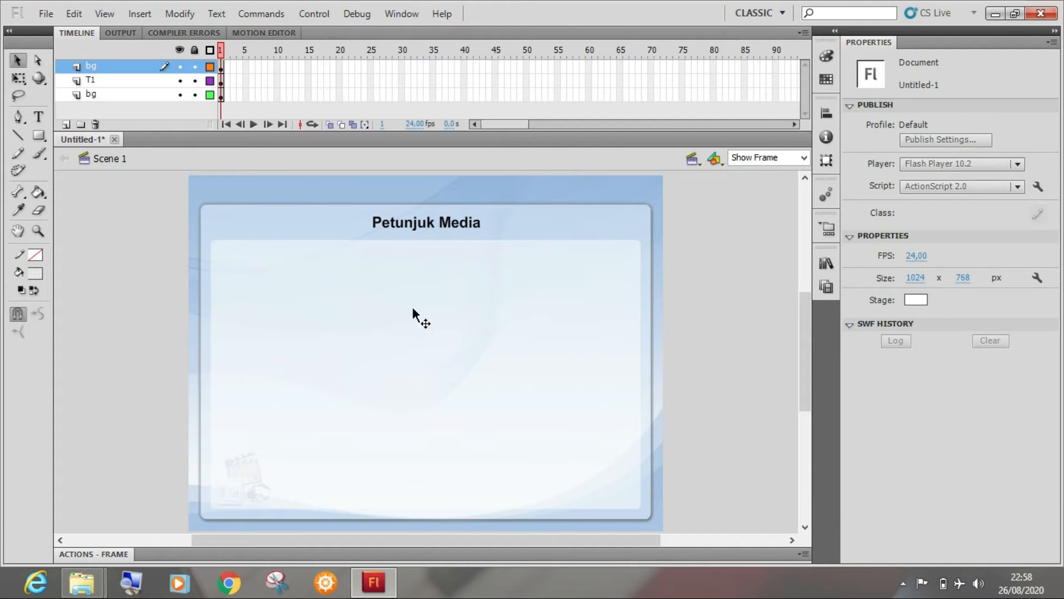
click(195, 67)
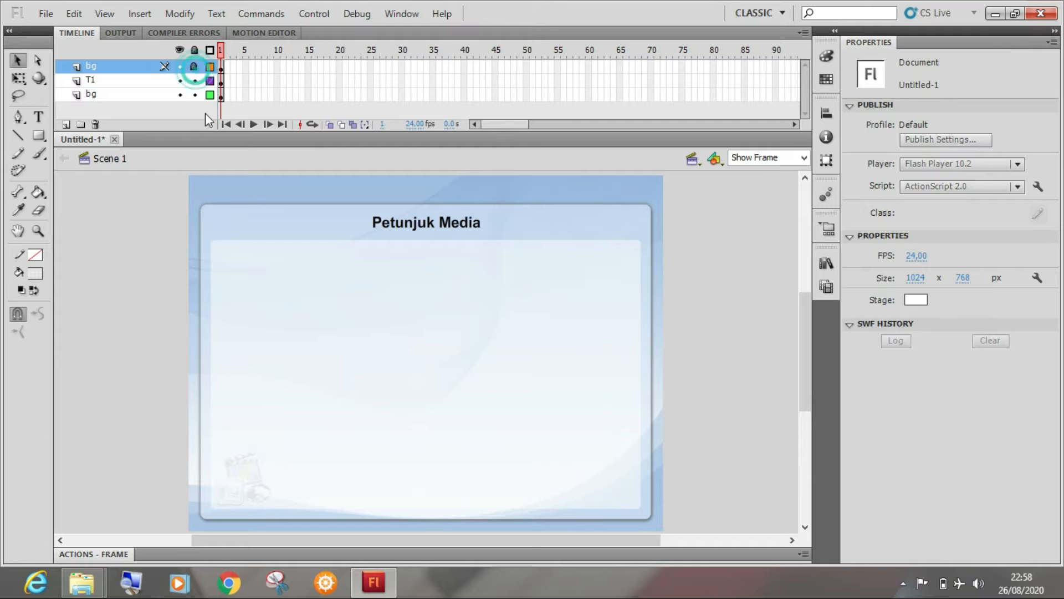
click(151, 239)
click(236, 225)
click(305, 287)
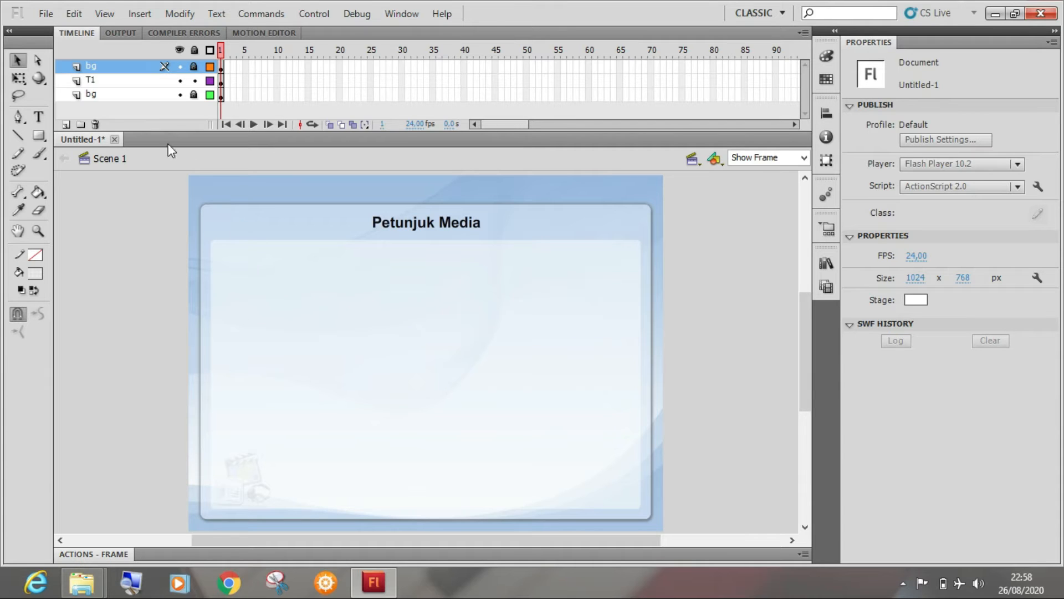
Step: Add a new layer above the upper bg layer and name it T2
click(67, 125)
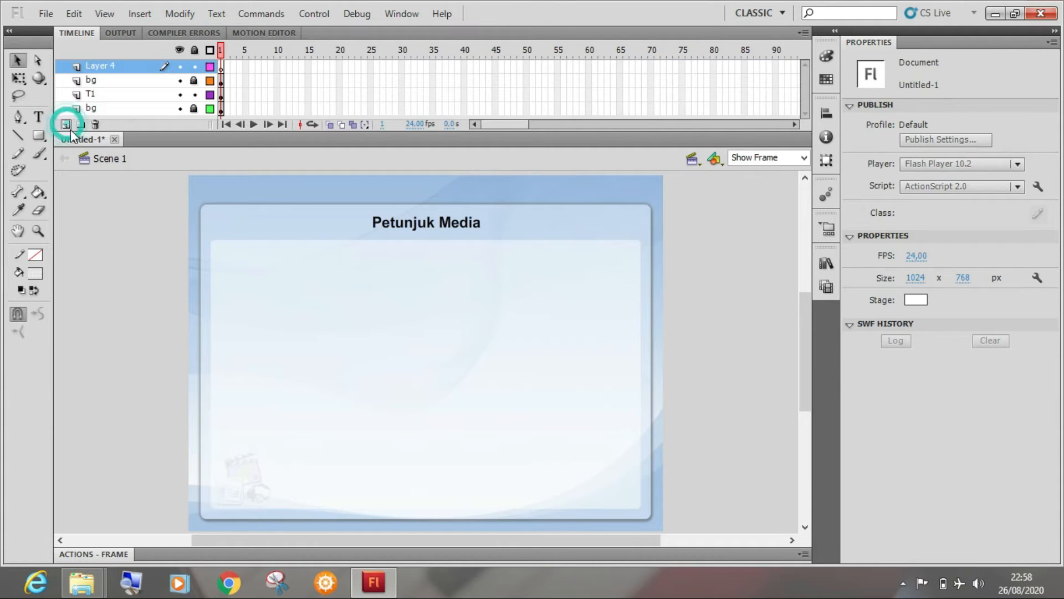
double_click(102, 65)
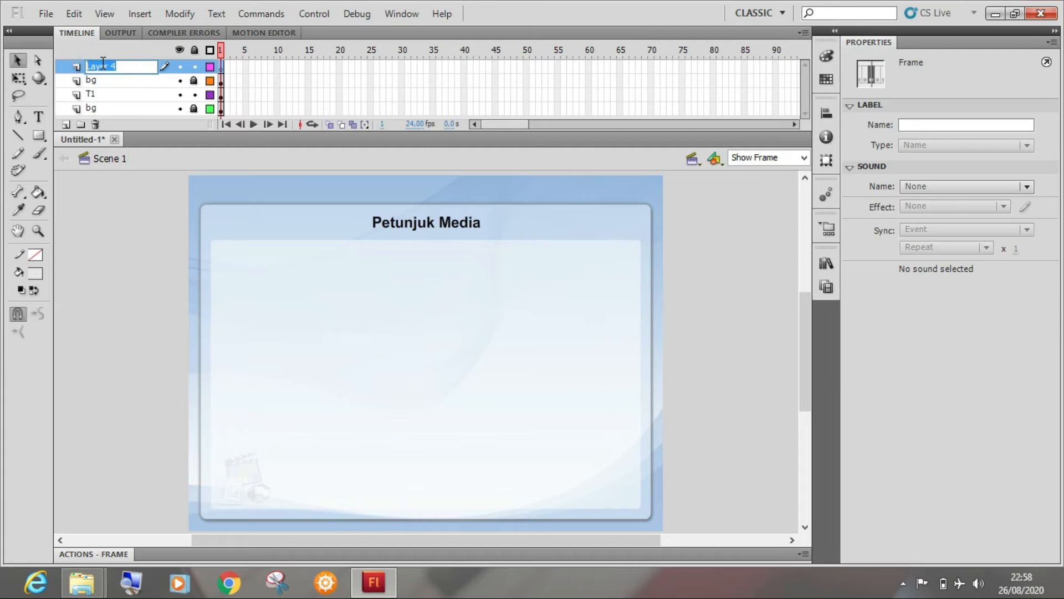
text(T2)
key(Return)
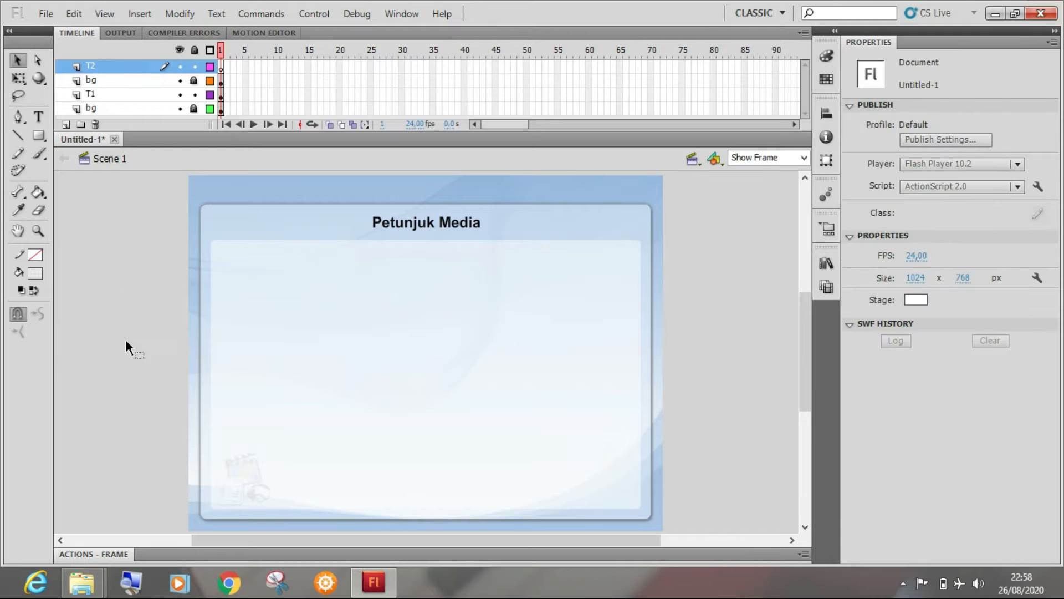
Step: Switch to the Bahan Desain folder in File Explorer and open the Text file
mouse_move(87, 586)
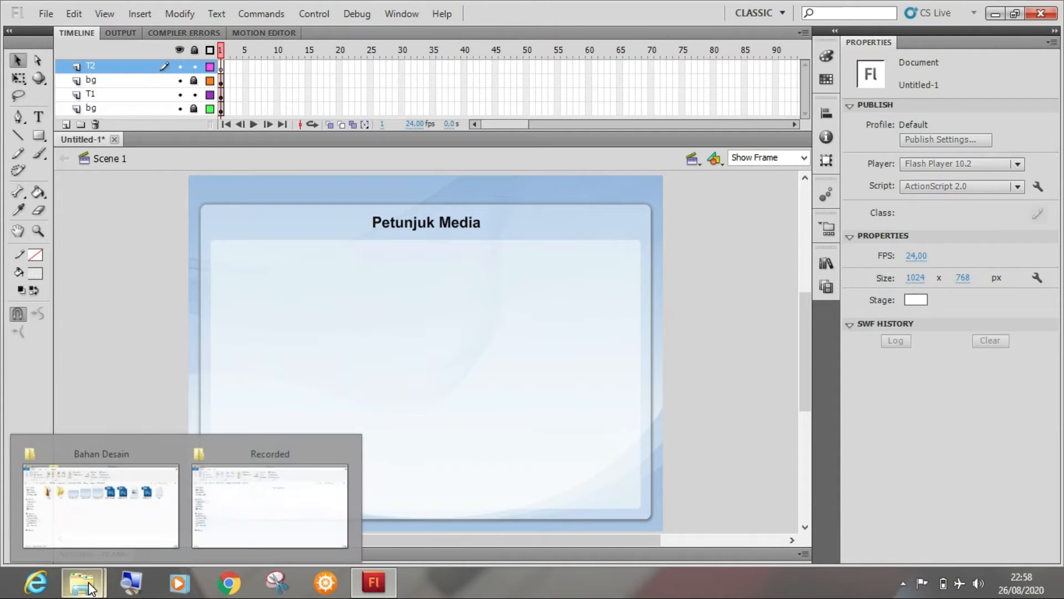
click(106, 505)
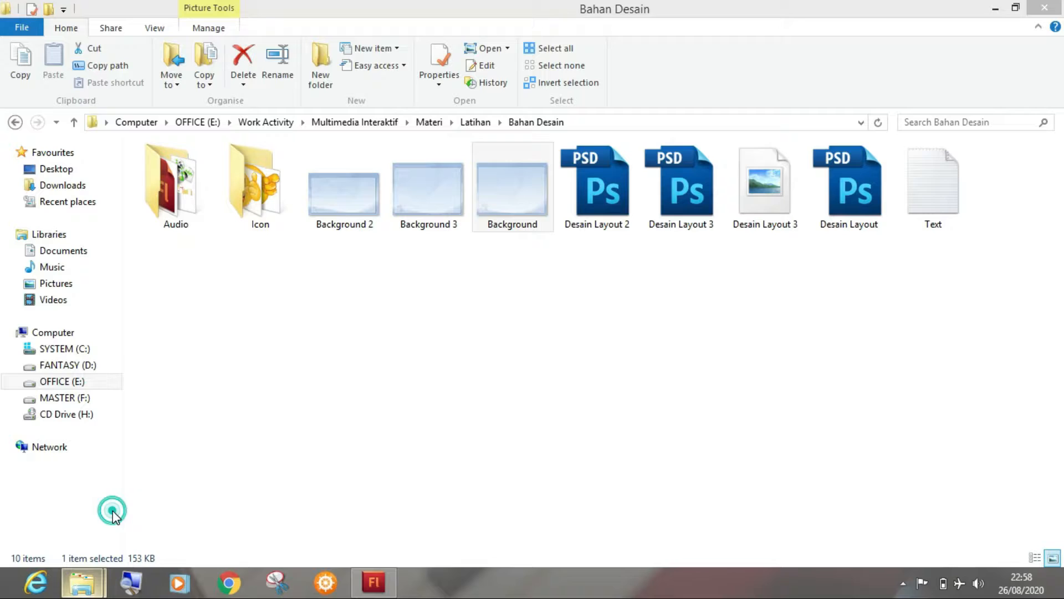
click(315, 335)
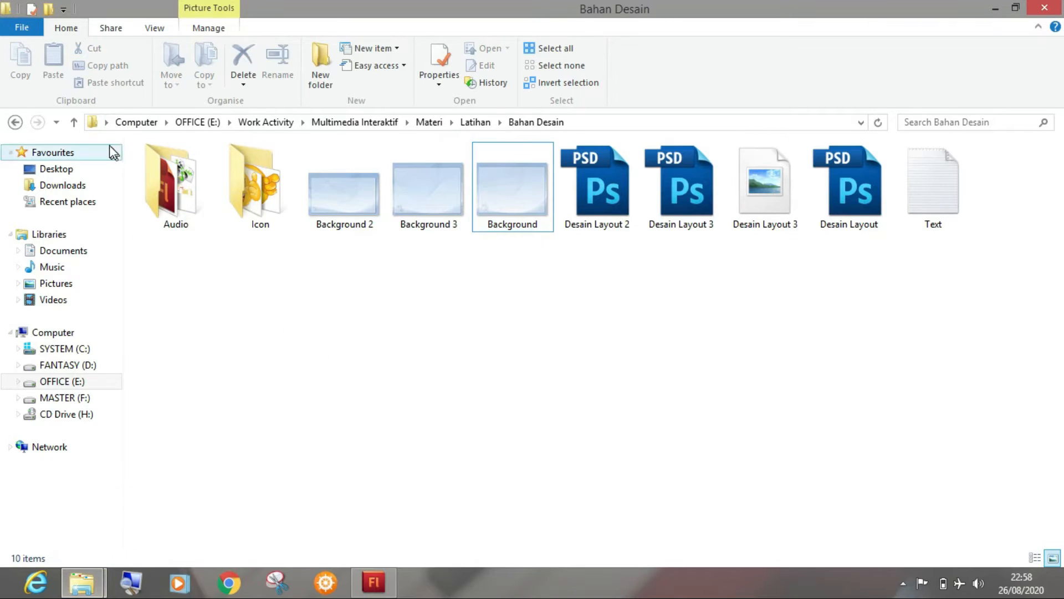
click(73, 122)
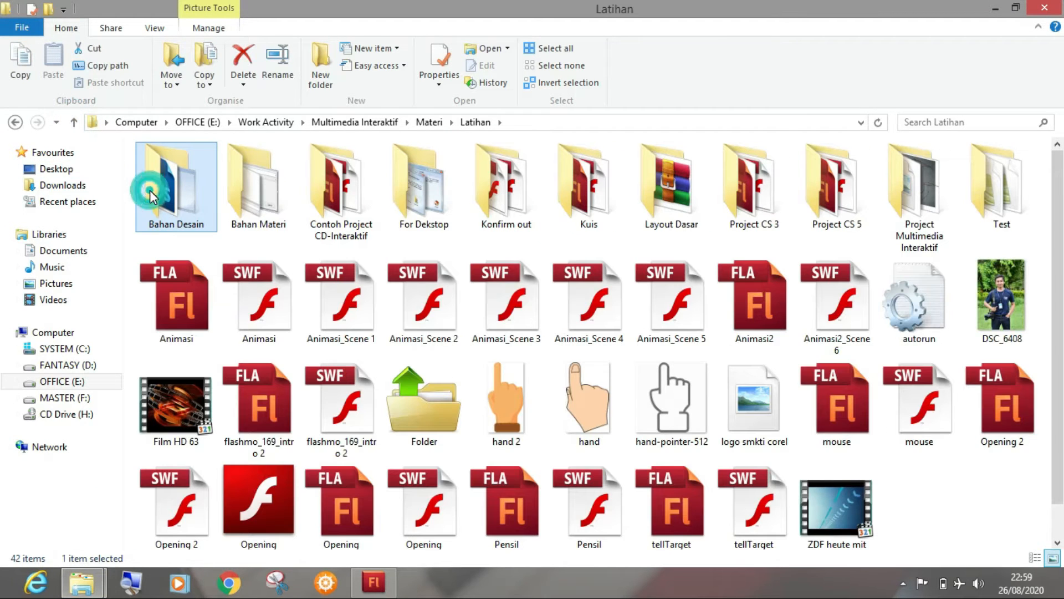
double_click(150, 190)
double_click(945, 189)
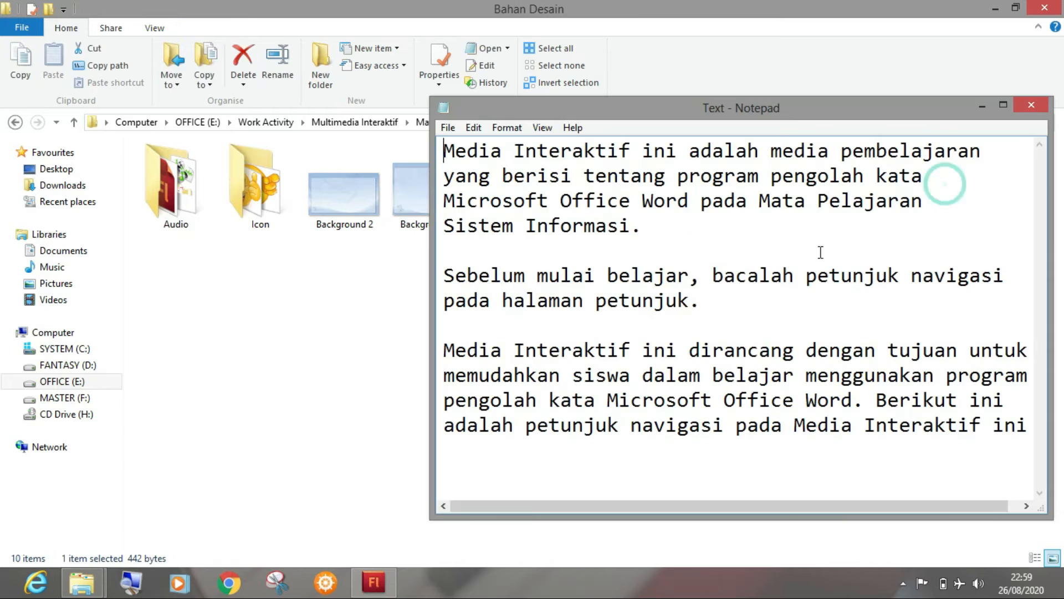
Step: Copy the last paragraph of the Text file, starting with "Media Interaktif ini dirancang", and return to Flash
click(804, 105)
drag(762, 108, 672, 80)
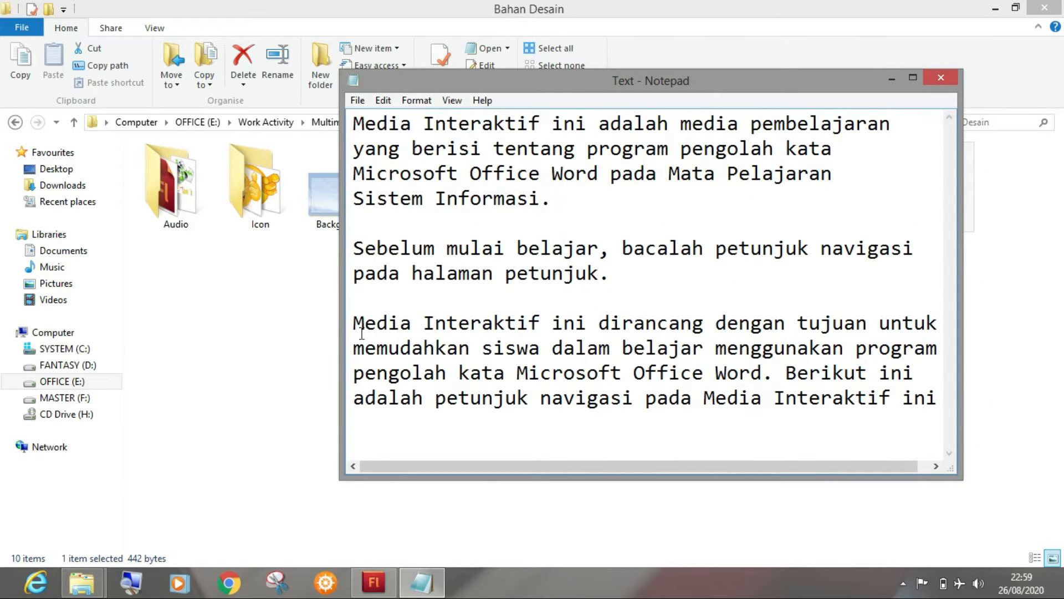
drag(354, 322, 955, 400)
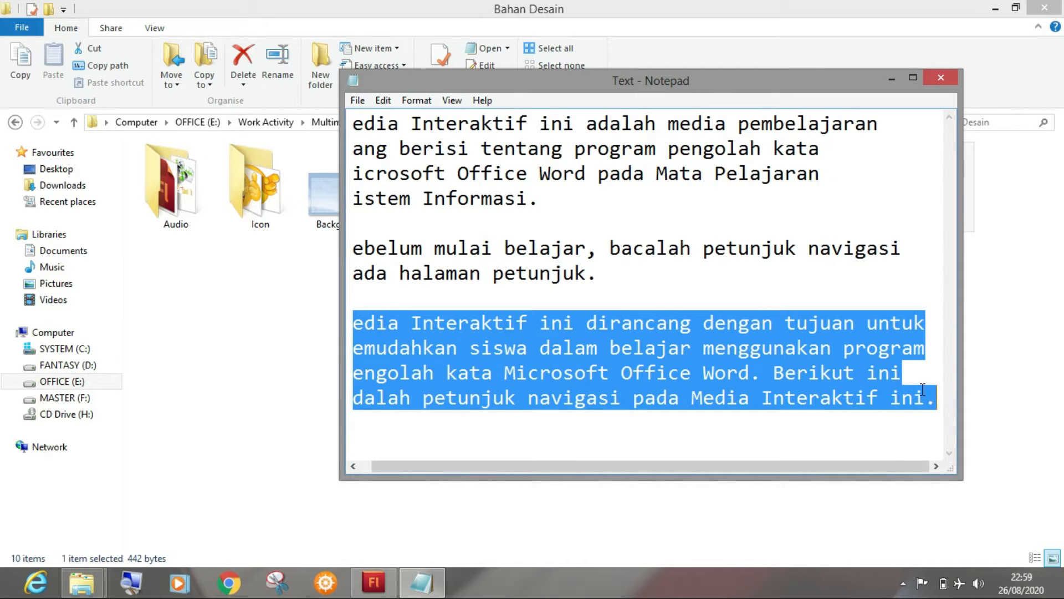
click(291, 320)
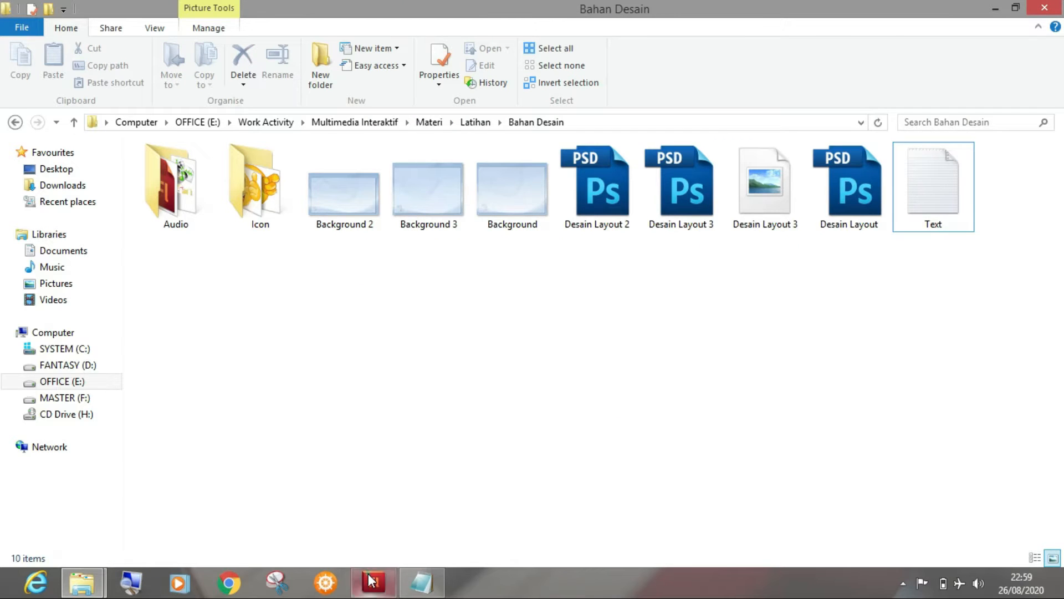
click(371, 580)
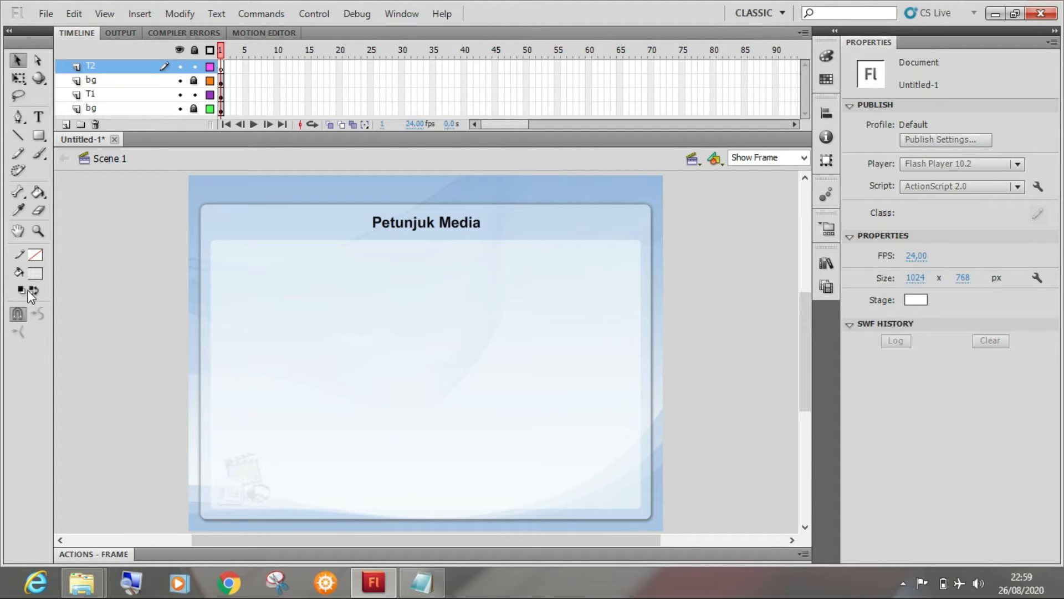
Step: Set the fill colour to black and activate the Text tool for the T2 layer
click(34, 274)
click(221, 294)
click(35, 272)
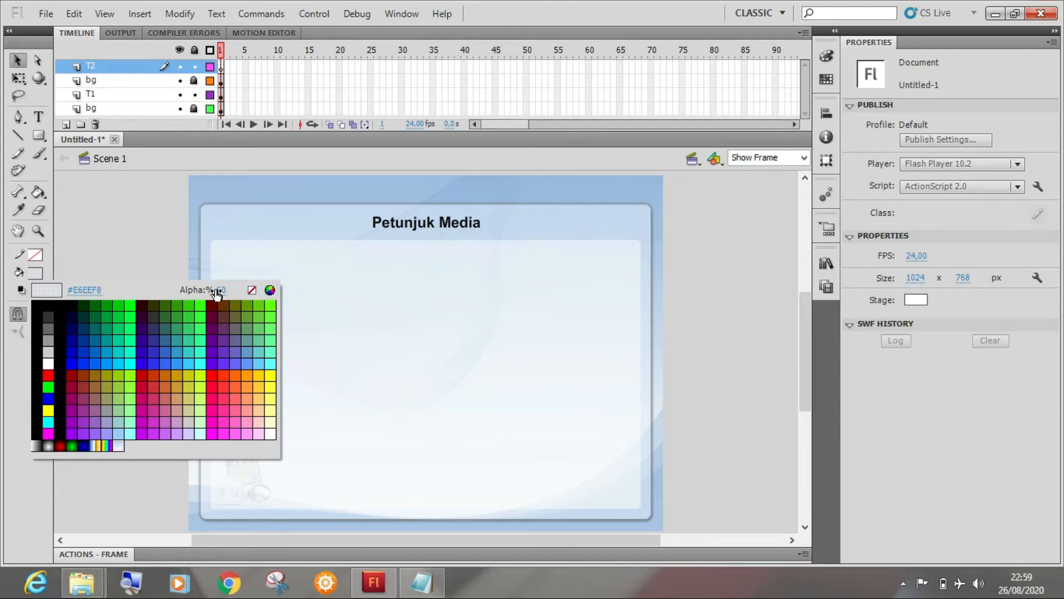
click(302, 291)
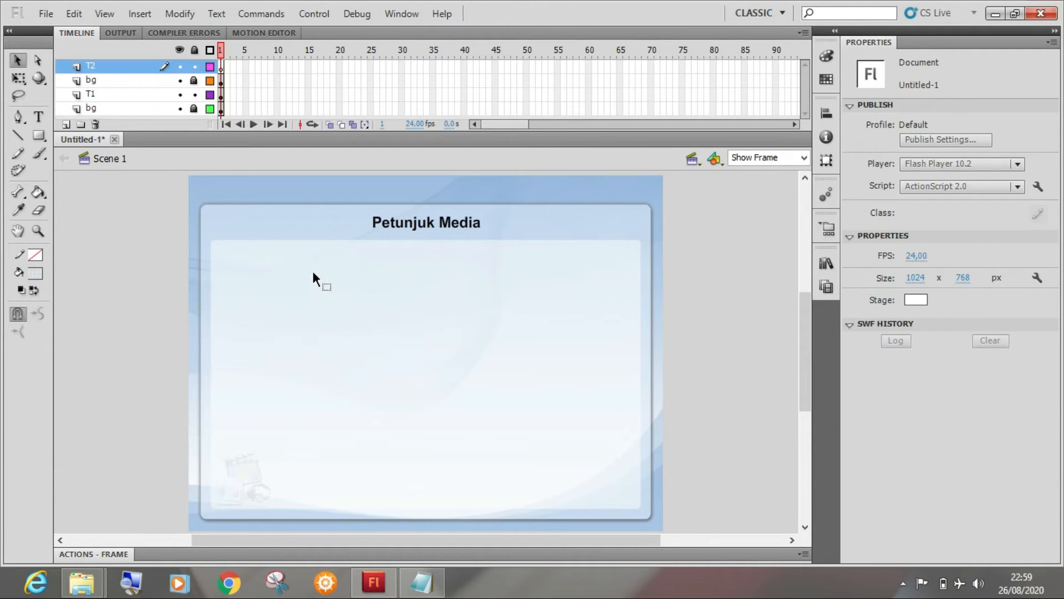
click(35, 272)
click(37, 309)
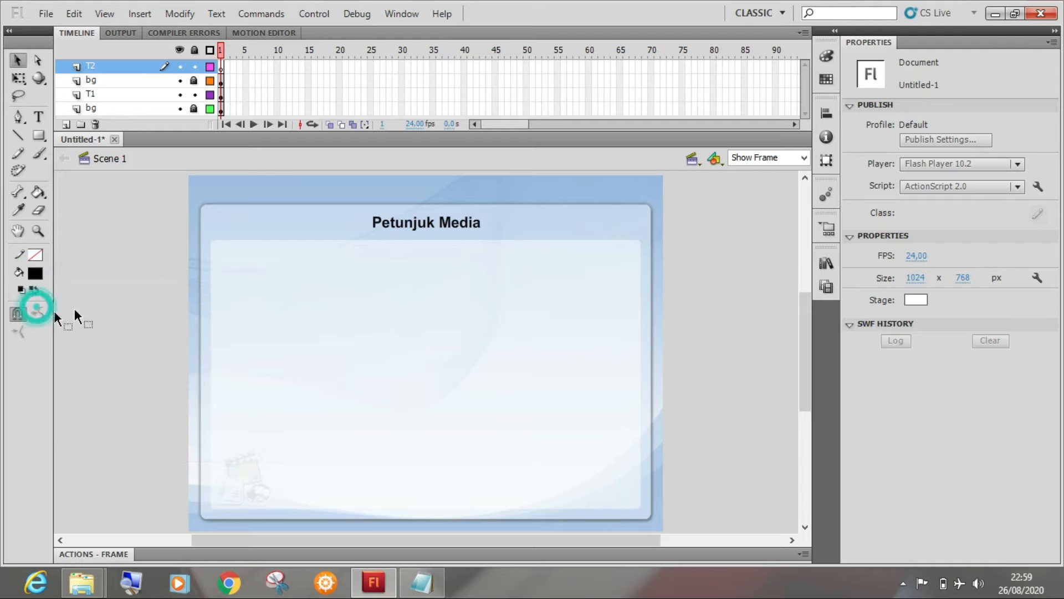
click(40, 117)
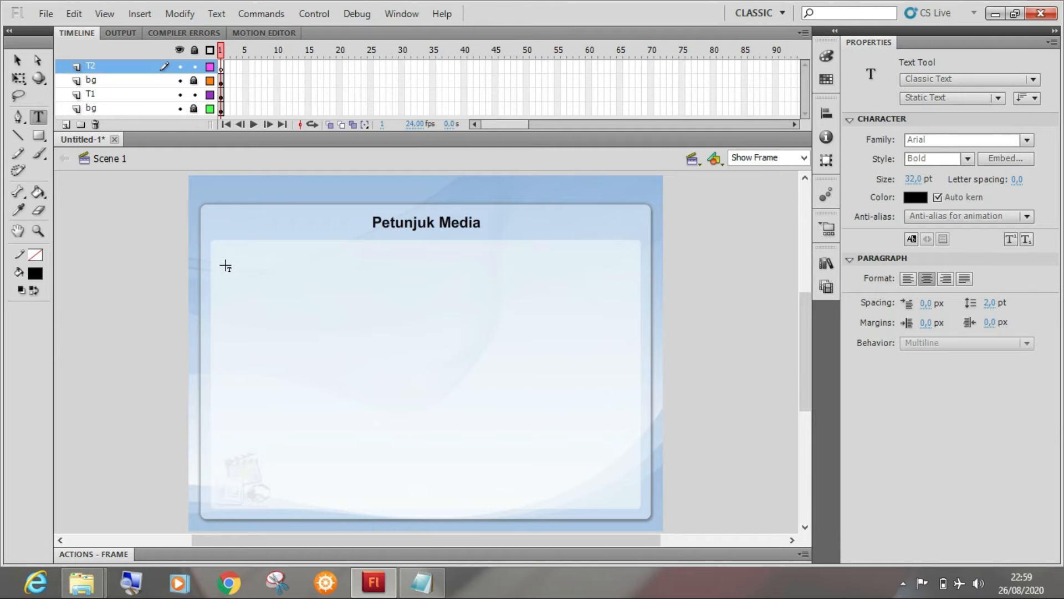
Step: Create a text box about 866 px wide near the top of the translucent panel and paste the copied paragraph into it
drag(225, 267, 623, 289)
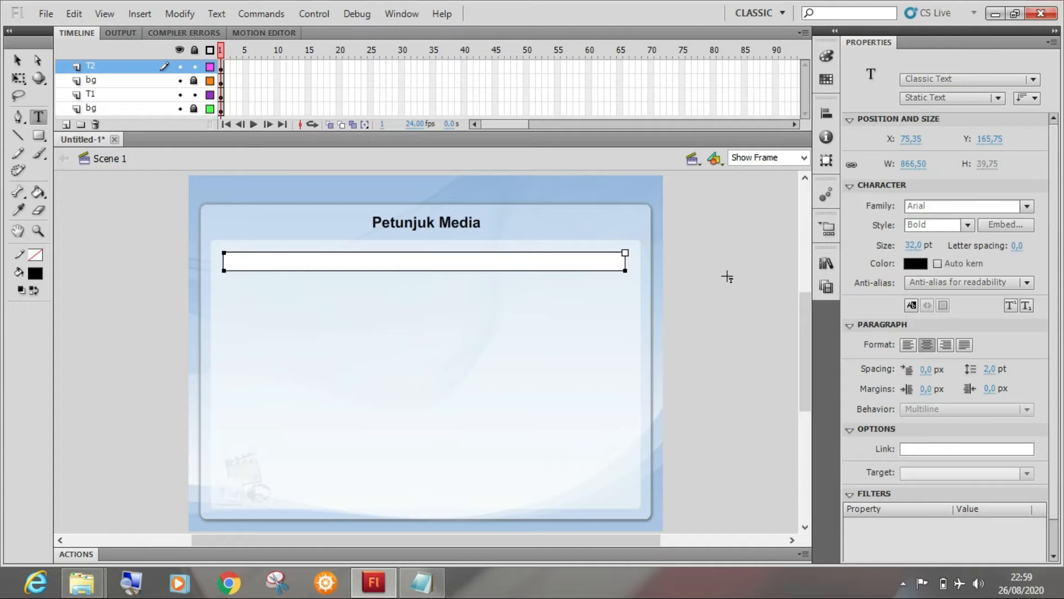
text(Media Interaktif ini dirancang dengan tujuan untuk memudahkan siswa dalam belajar menggunakan program pengolah kata Microsoft Office Word. Berikut ini adalah petunjuk navigasi pada Media Interaktif ini.)
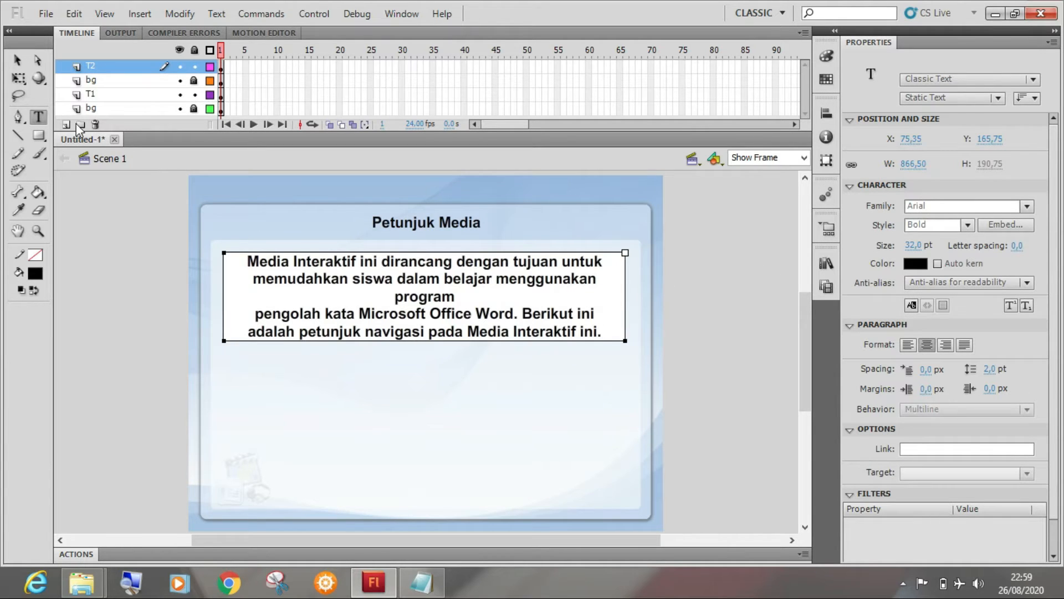
click(17, 60)
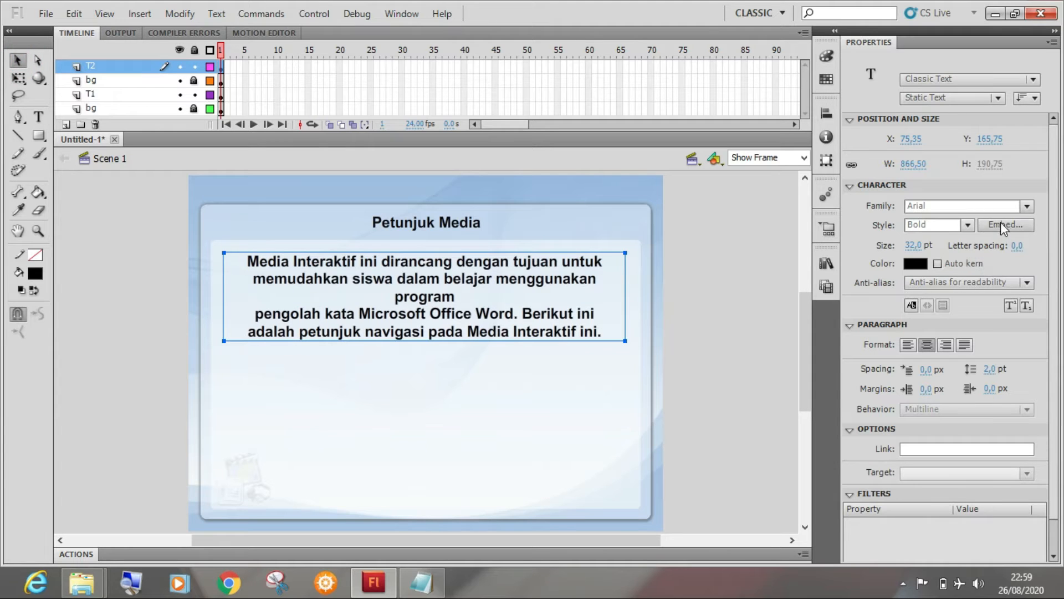
Step: Set the pasted paragraph's font style to Regular and justify its text
click(967, 225)
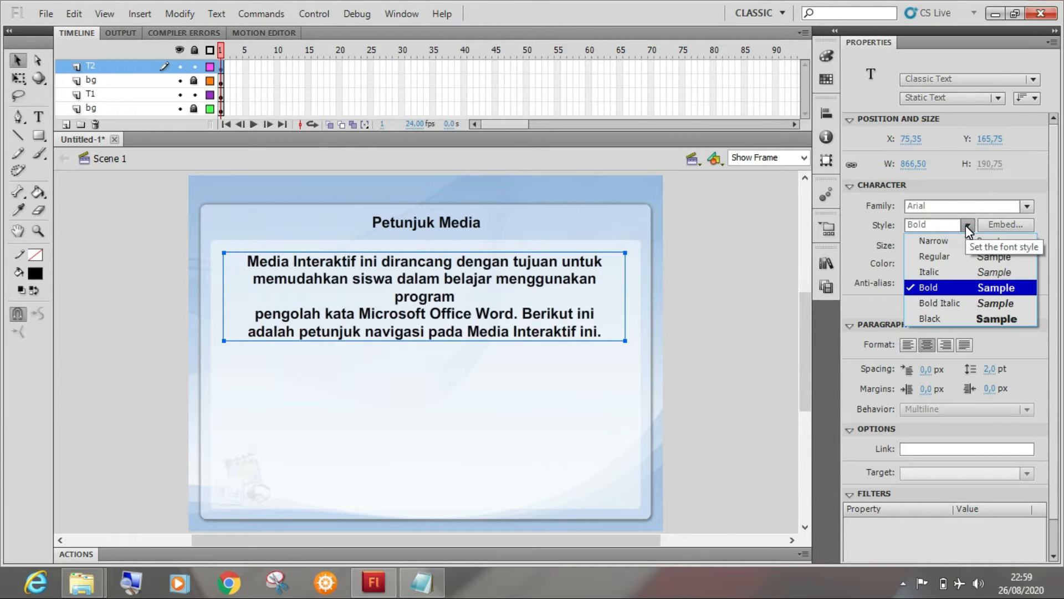
click(961, 256)
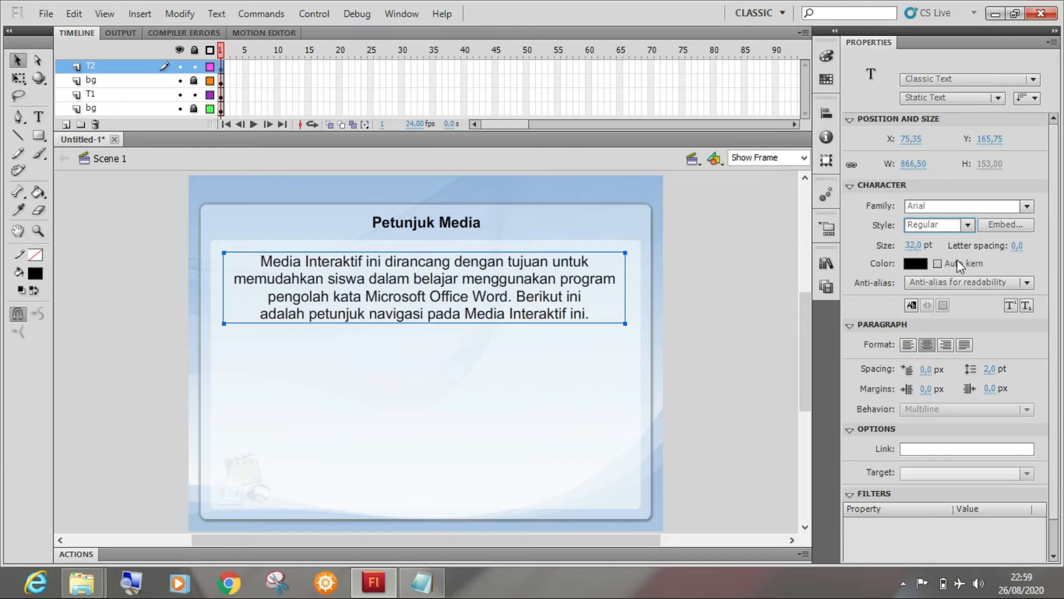
click(965, 345)
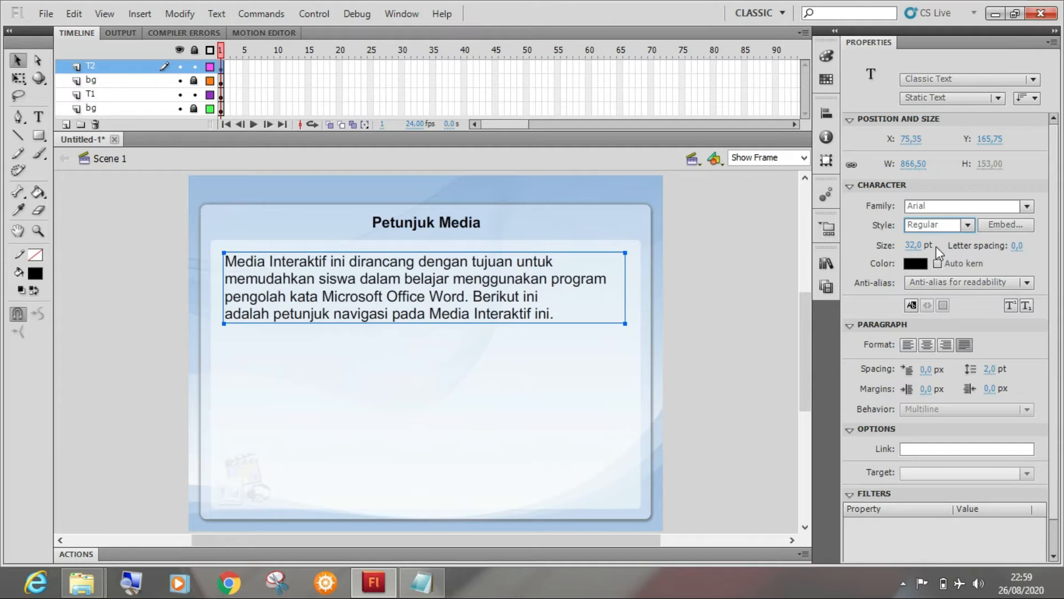
Step: Try font sizes of 27, 24 and 28 pt on the pasted paragraph
click(910, 246)
text(27)
key(Return)
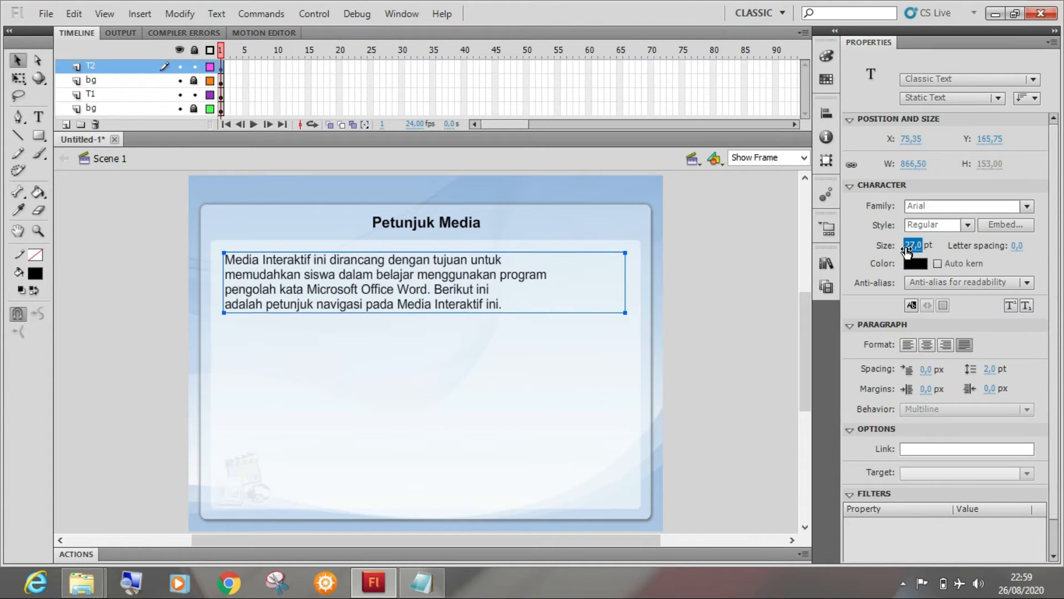
drag(907, 252, 905, 248)
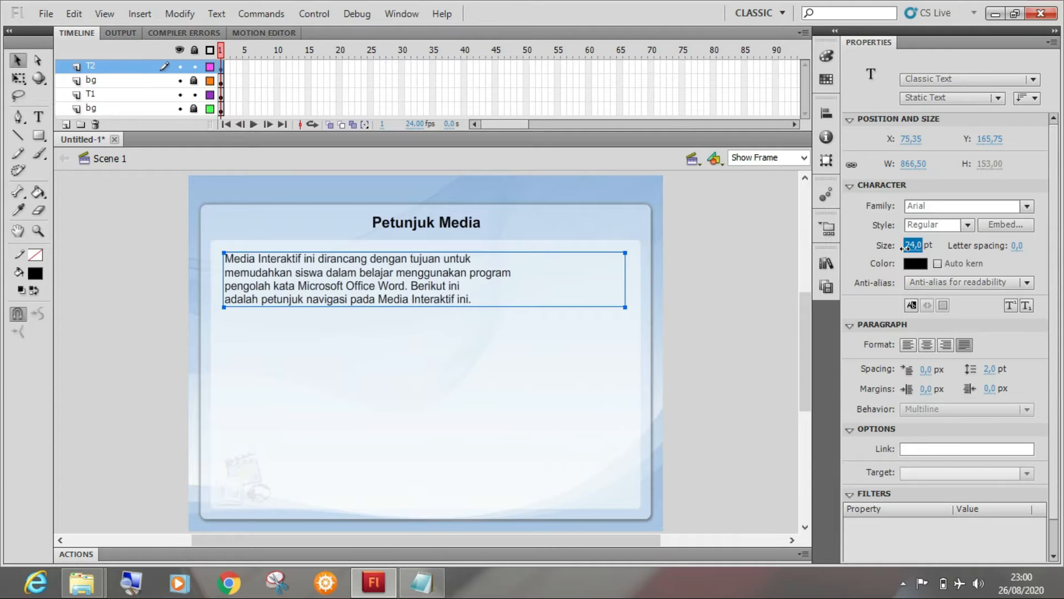
drag(905, 248, 907, 252)
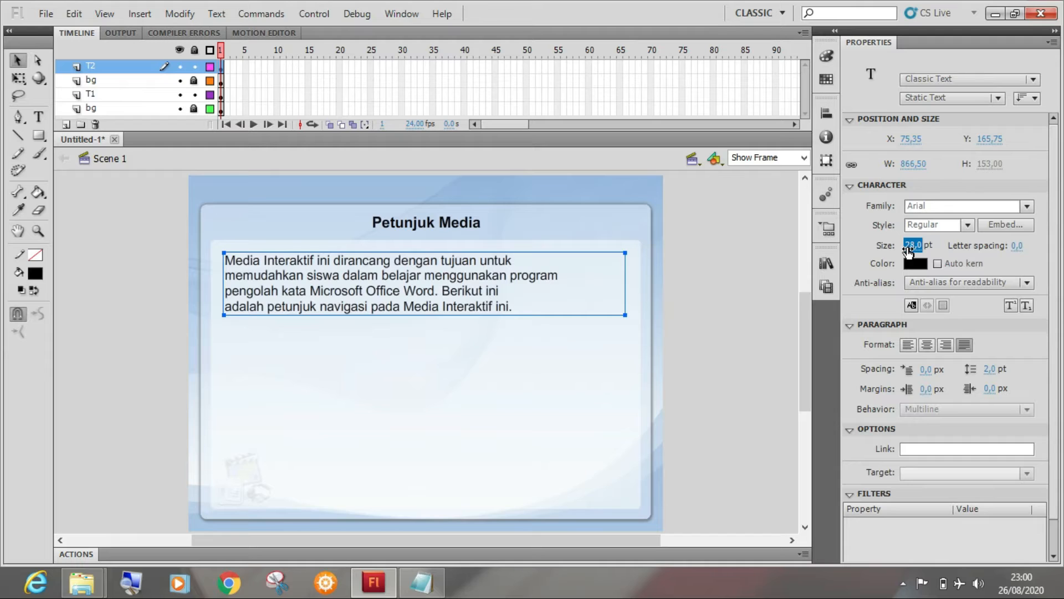
click(745, 271)
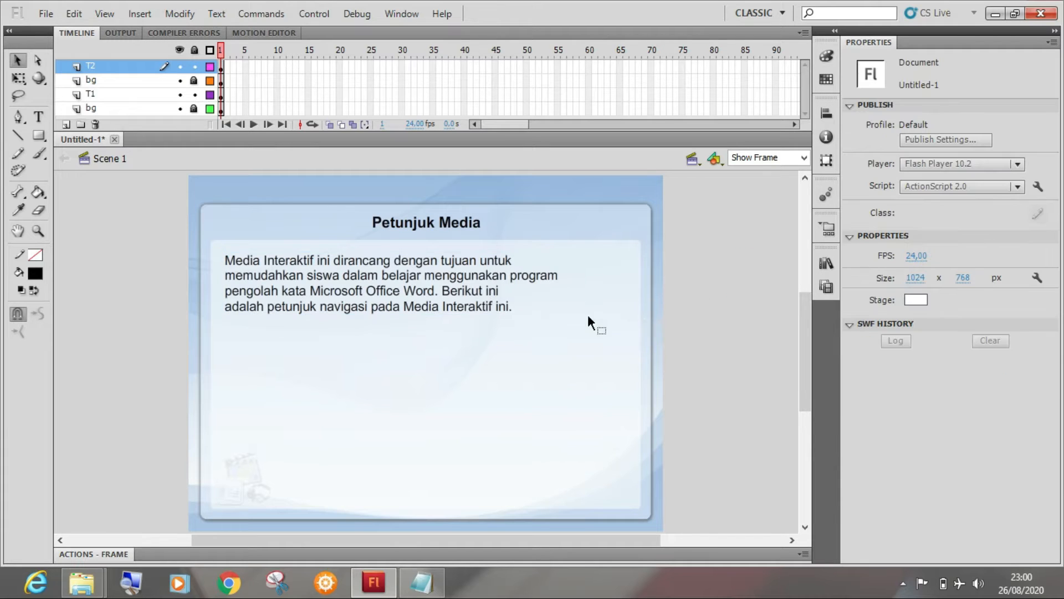
Step: Remove the line breaks before "memudahkan", "pengolah" and "adalah" so the paragraph flows as continuous text
click(391, 281)
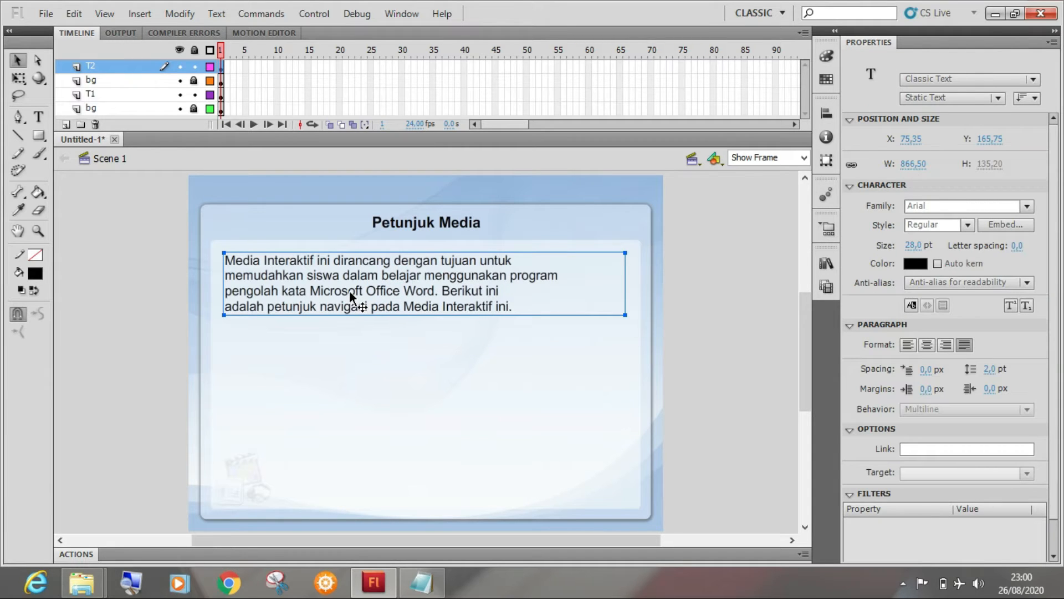
key(t)
click(229, 277)
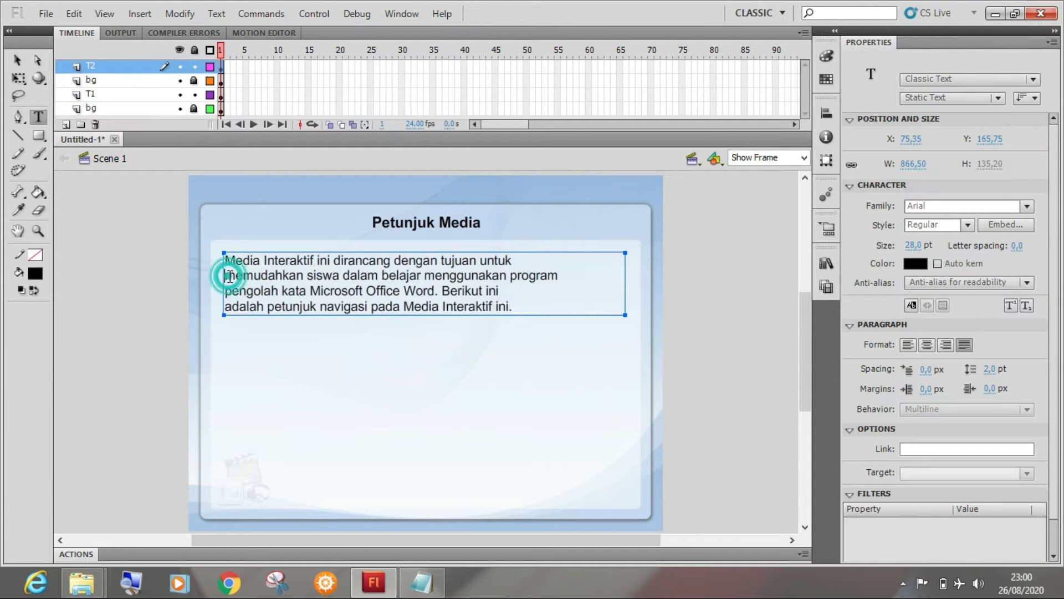
key(BackSpace)
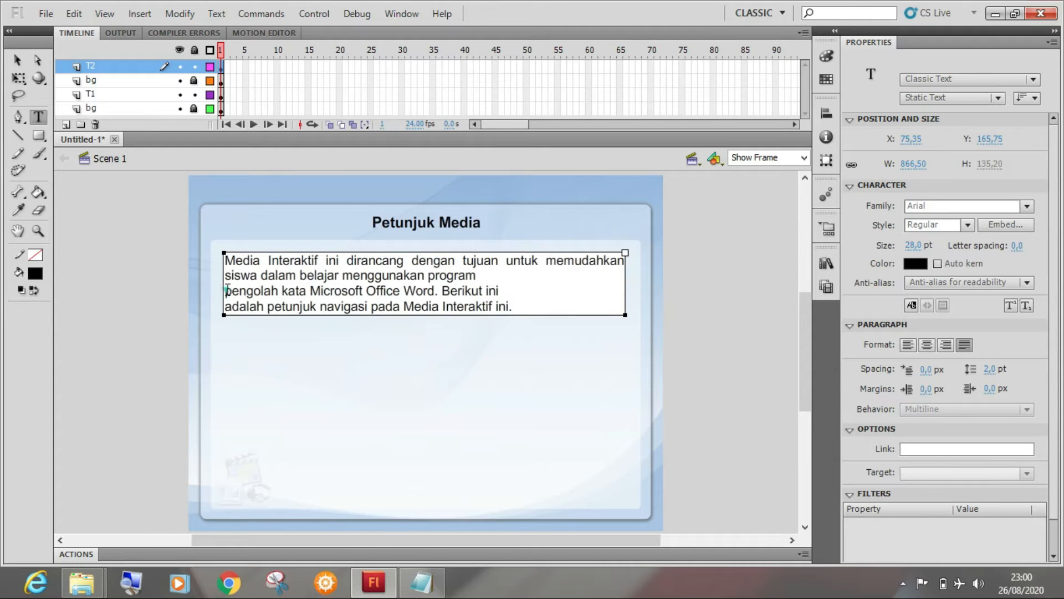
click(226, 290)
key(BackSpace)
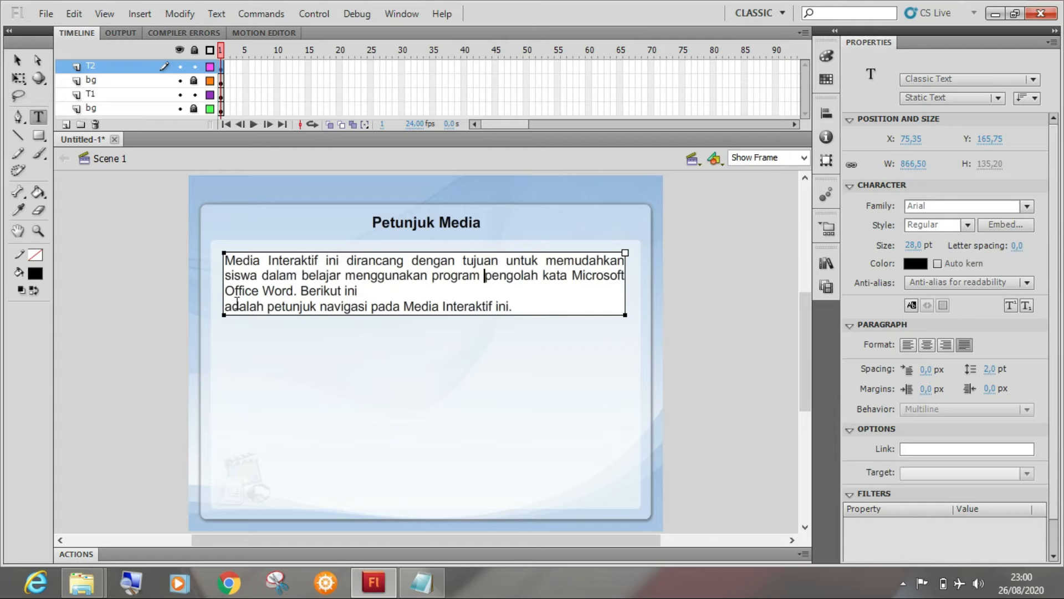
click(227, 304)
key(BackSpace)
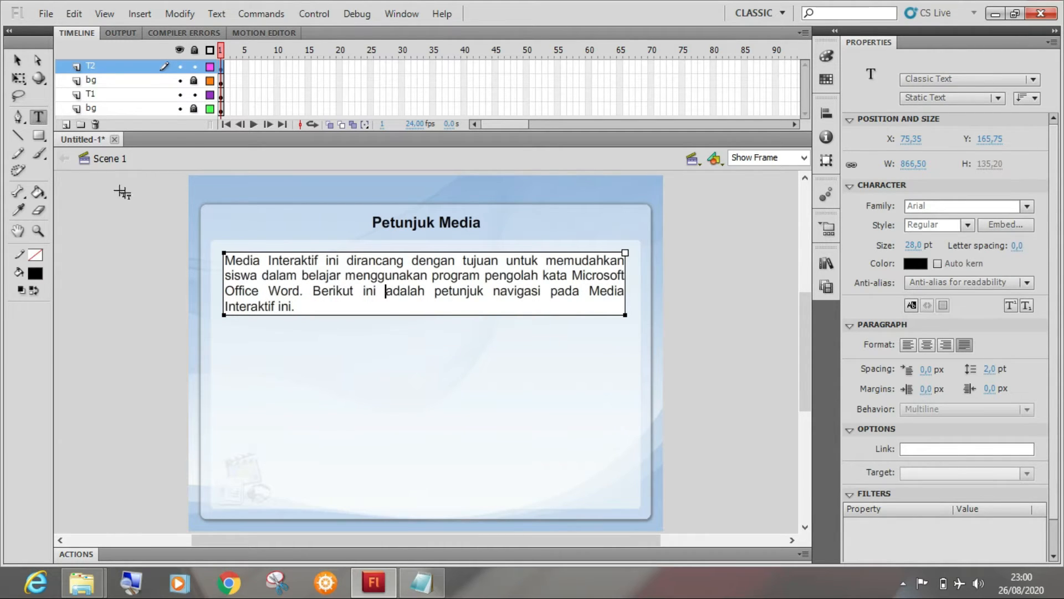
click(17, 60)
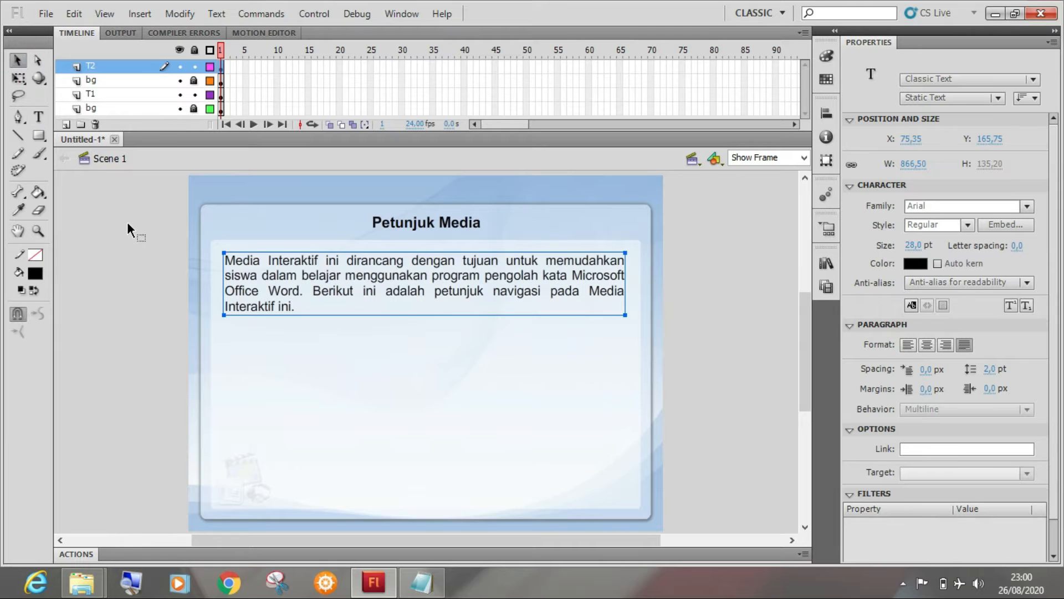
click(127, 222)
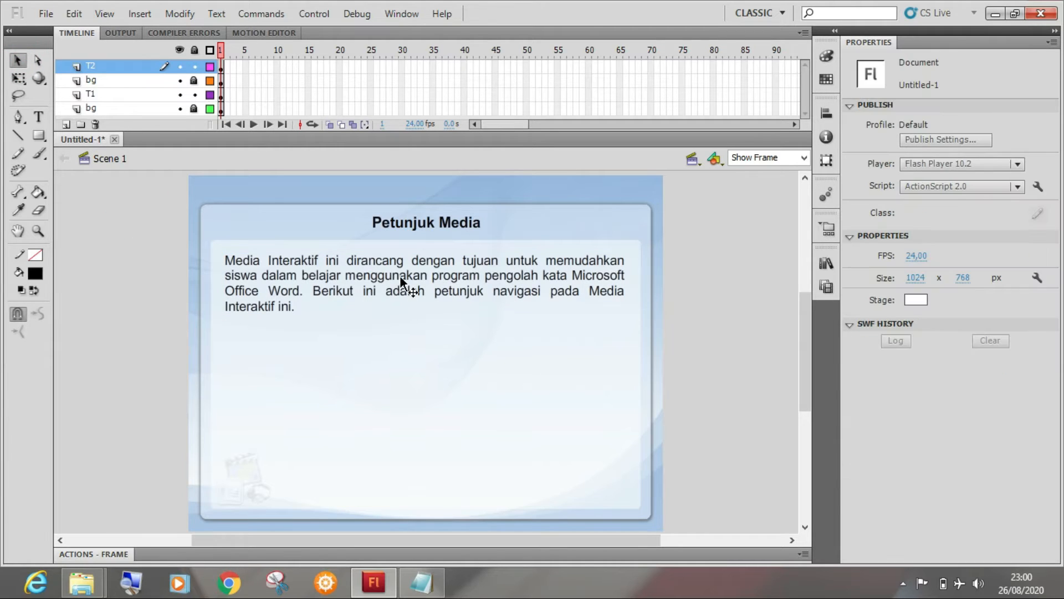
Step: Set the introductory paragraph's font size to 24 pt
click(621, 267)
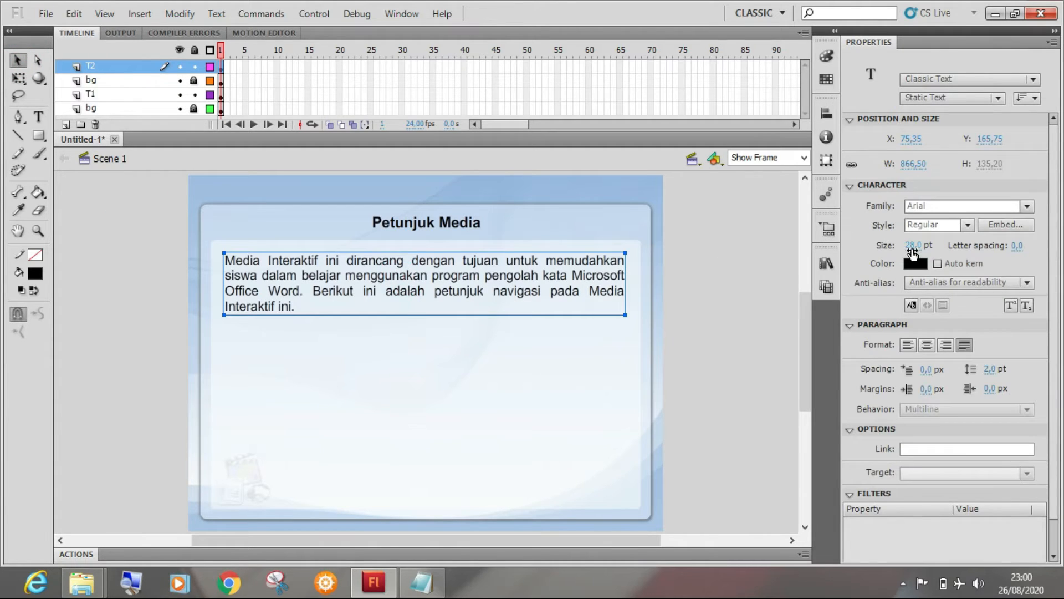
click(911, 246)
text(27)
key(Return)
text(24)
key(Return)
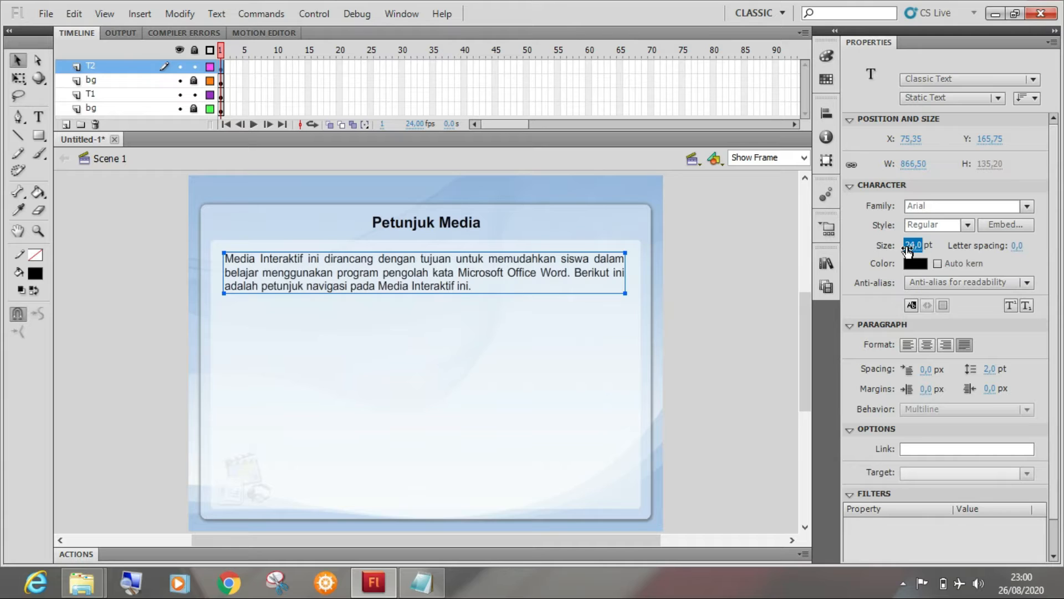
click(728, 249)
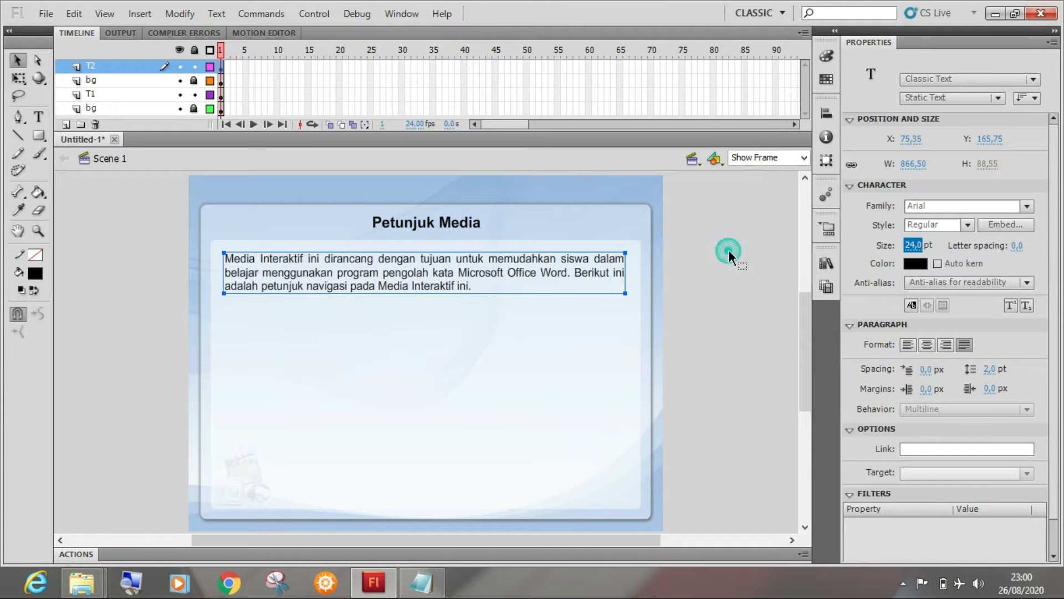
Step: Centre the introductory paragraph horizontally on the stage and nudge it slightly upward
click(584, 257)
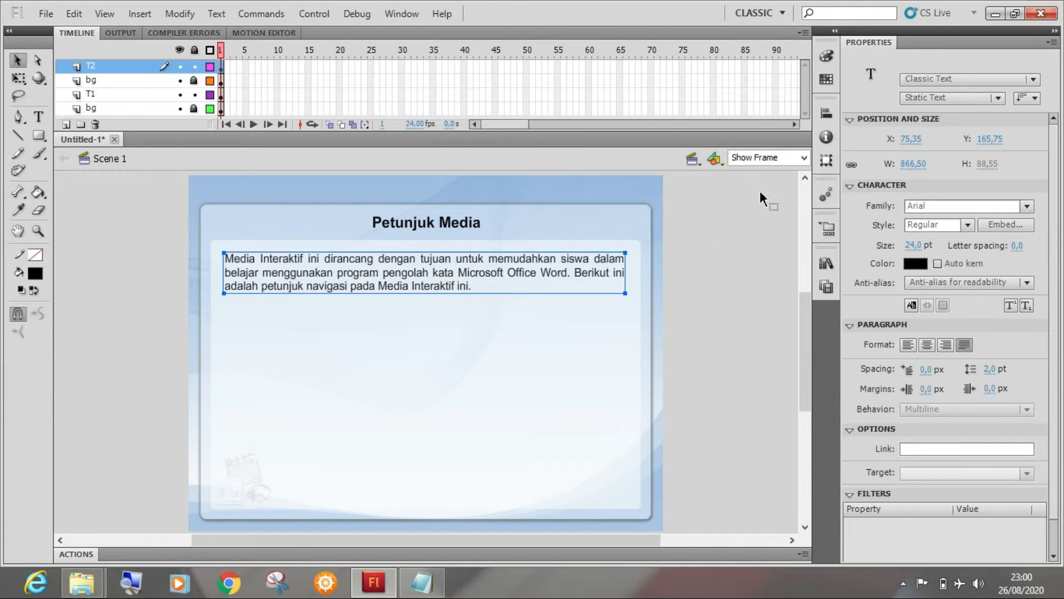
click(828, 113)
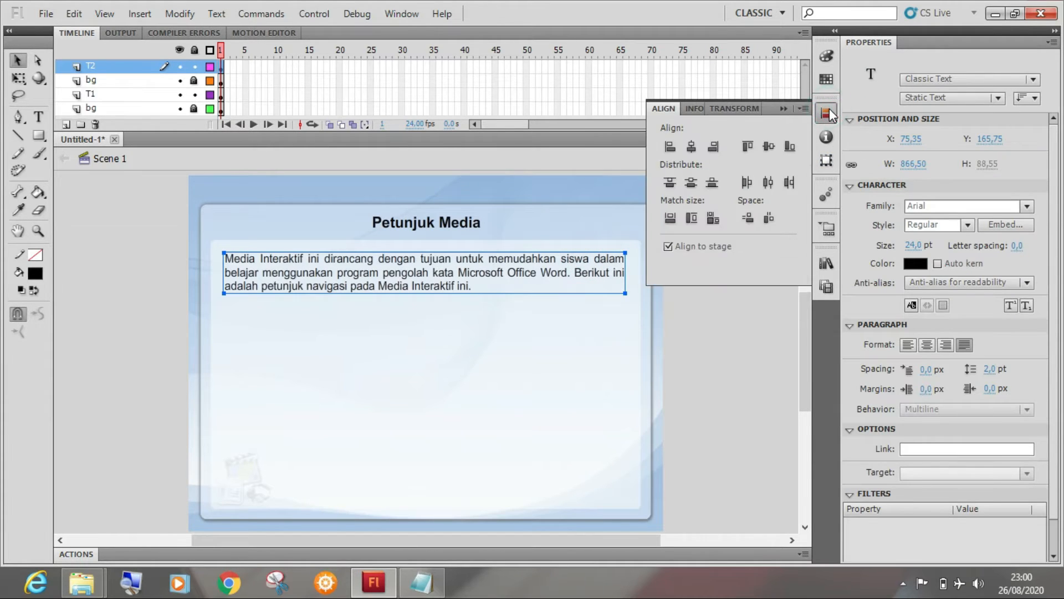
click(691, 146)
click(723, 310)
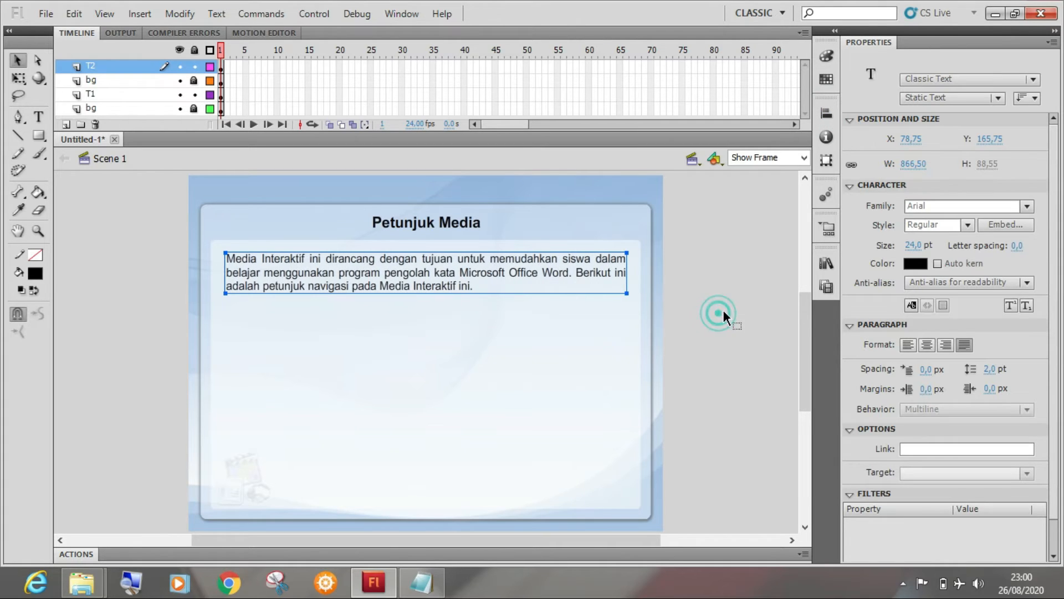
click(335, 277)
key(Up)
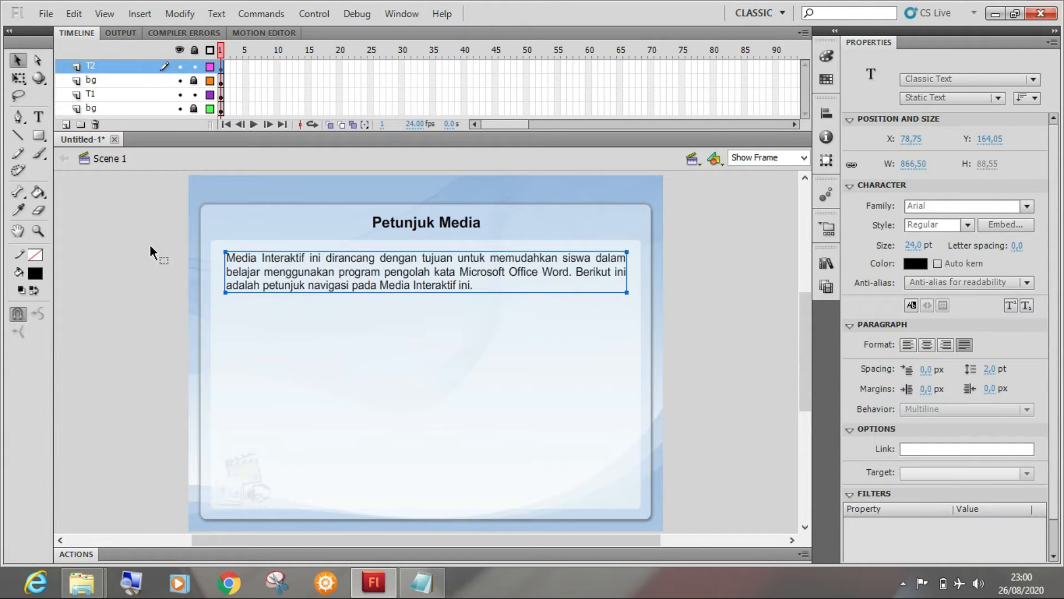
click(148, 244)
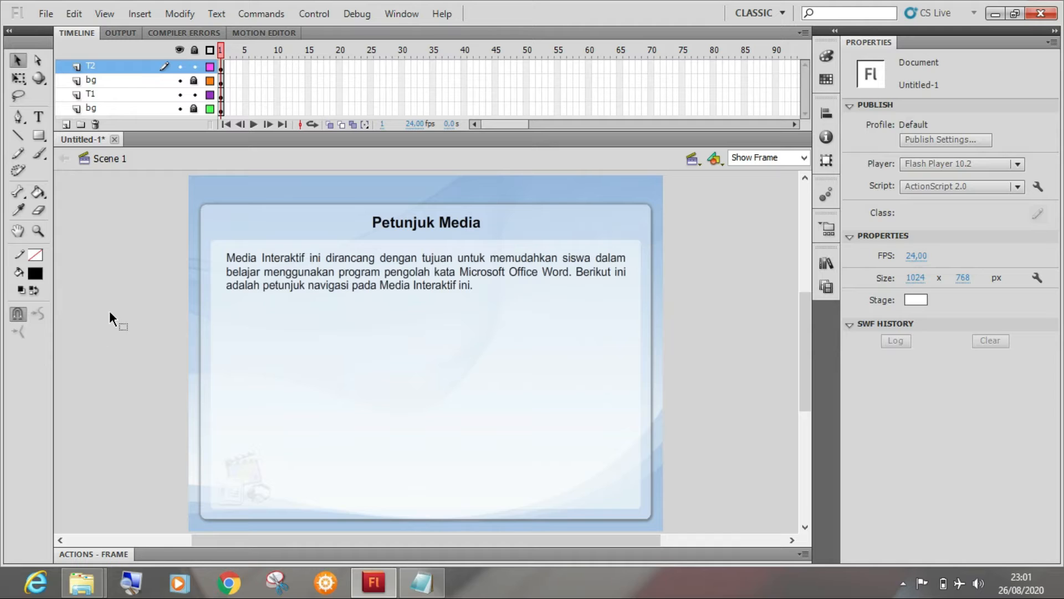
Step: Switch to the Bahan Desain folder in File Explorer and open its Icon subfolder
mouse_move(89, 581)
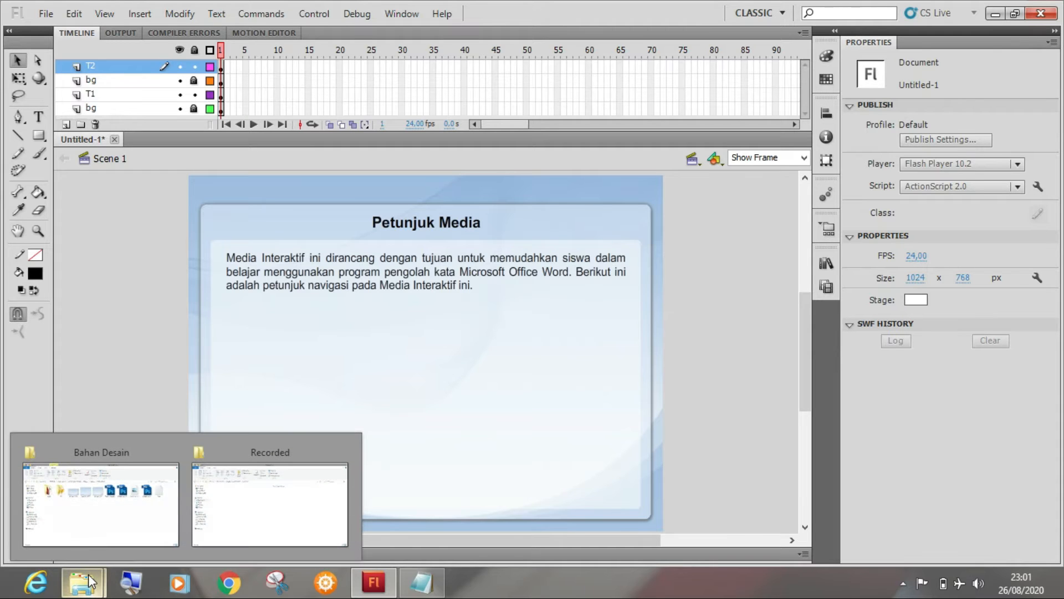
click(95, 537)
double_click(254, 176)
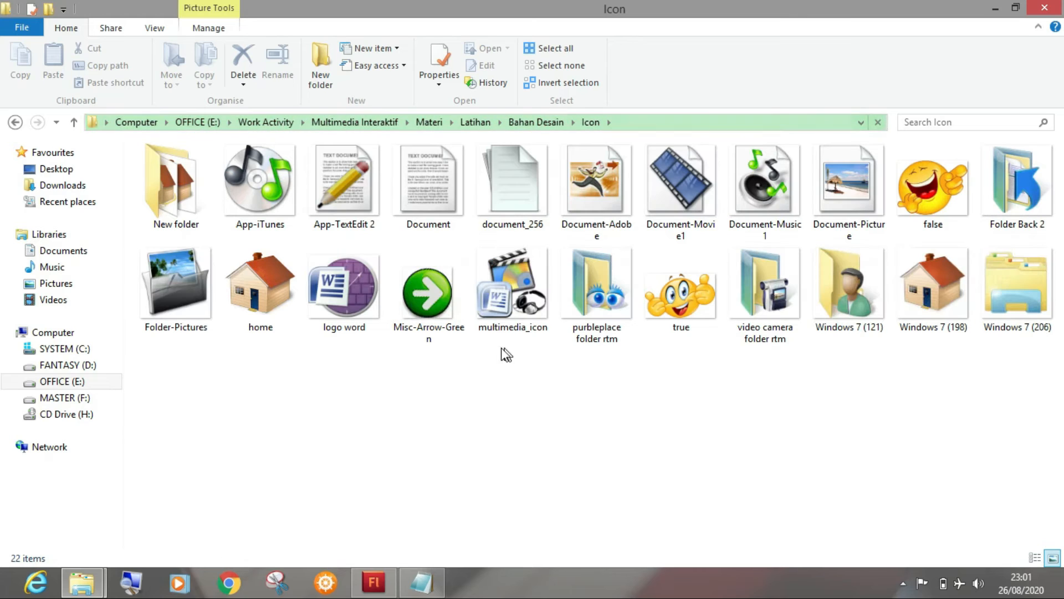
mouse_move(264, 289)
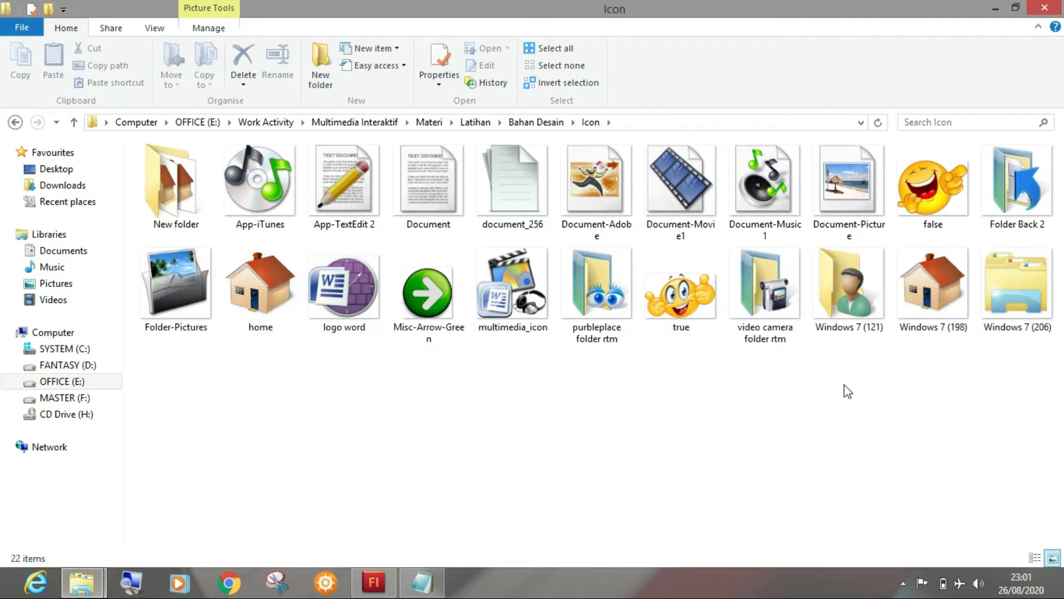
Step: Pick out the navigation icons in the Icon folder: document, back folder, Word logo, green arrow, eyes folder, person folder, house and stacked folders
click(942, 287)
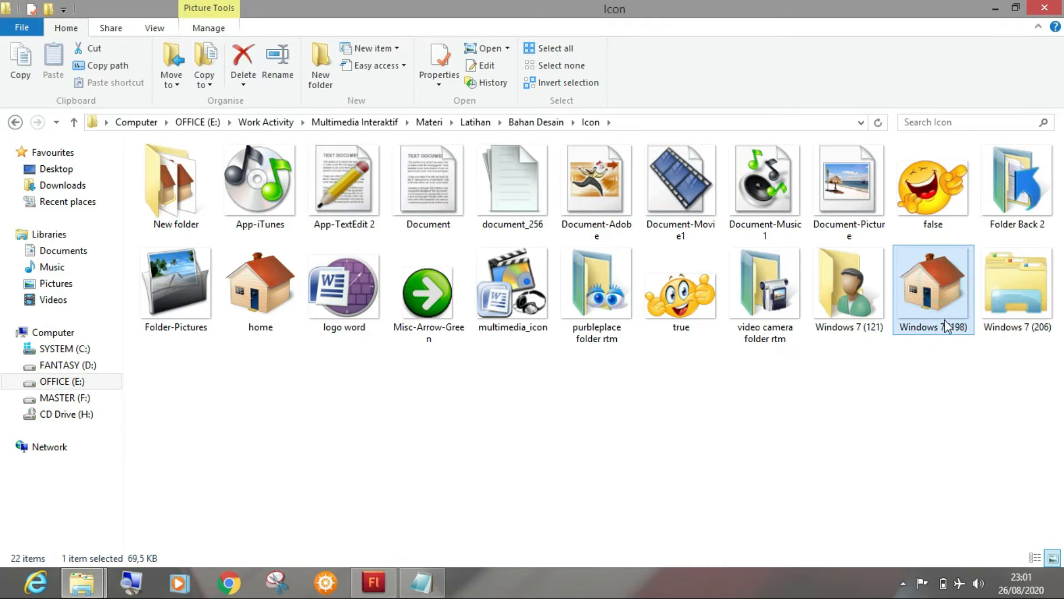
ctrl+click(847, 289)
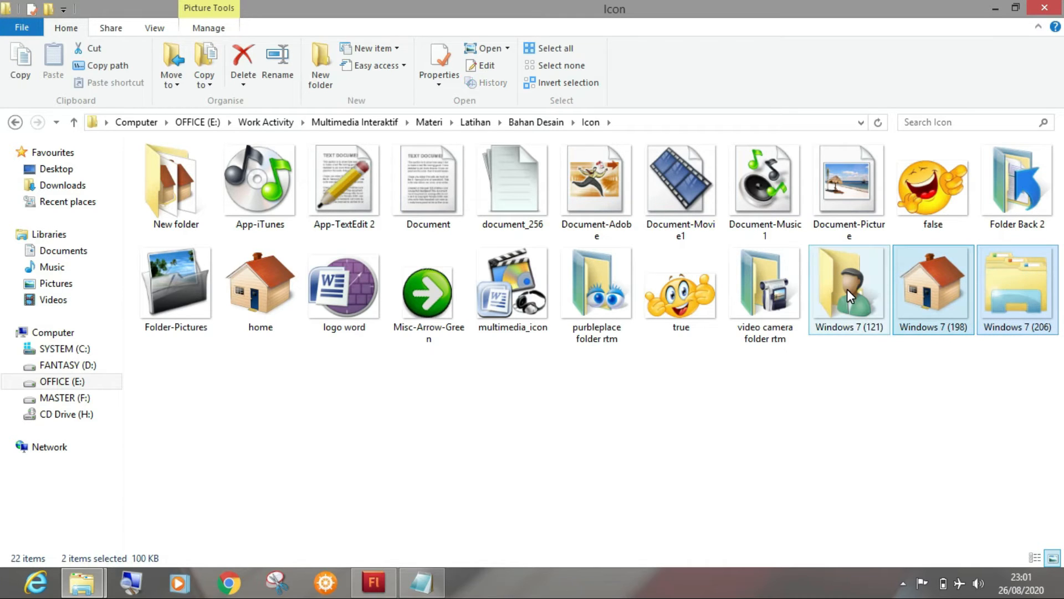
ctrl+click(606, 299)
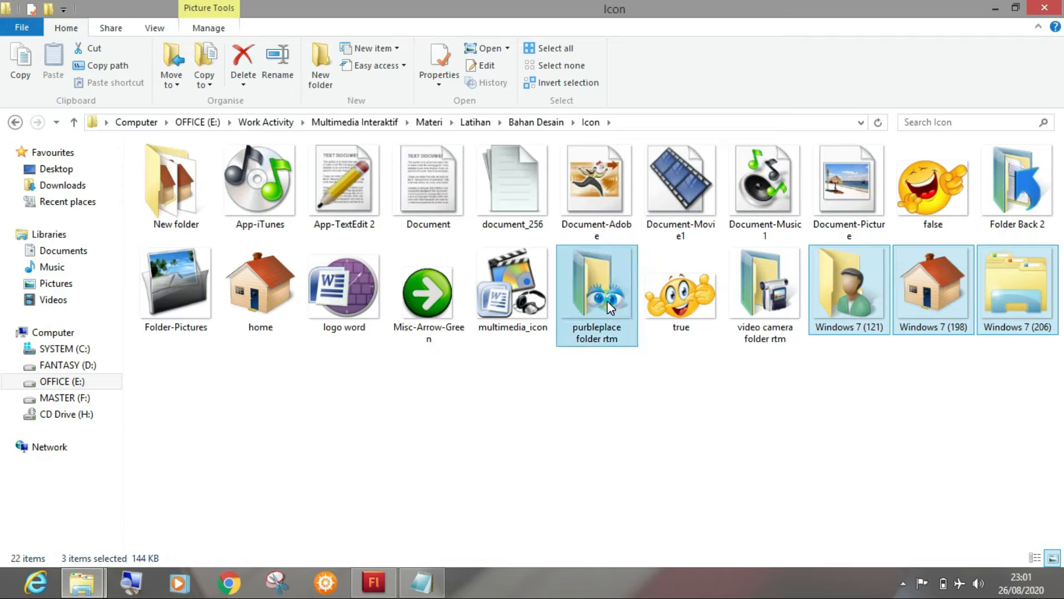
ctrl+click(437, 313)
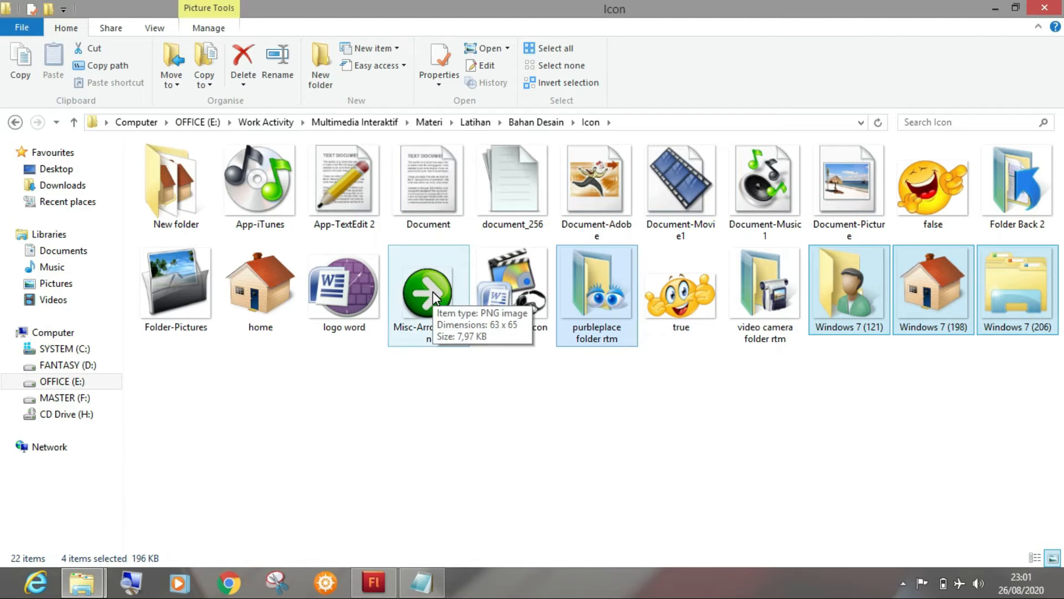
ctrl+click(433, 292)
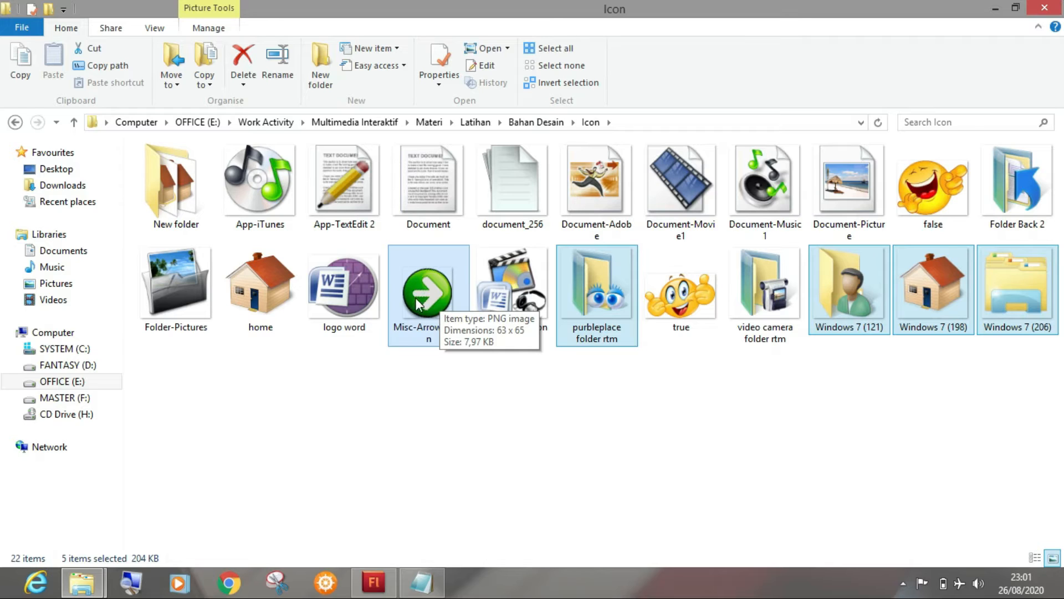
double_click(344, 287)
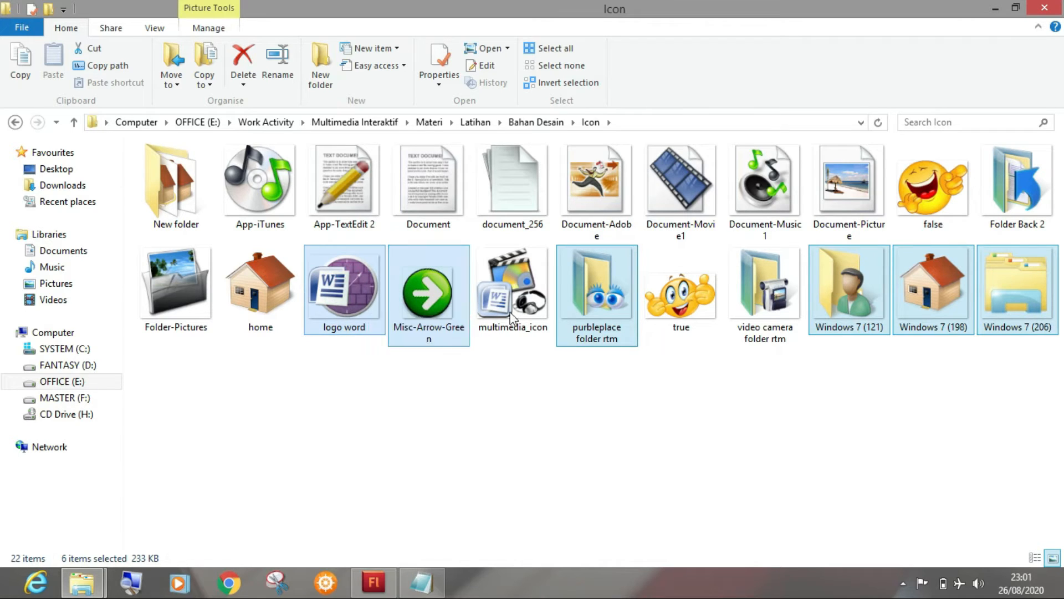
ctrl+click(1013, 180)
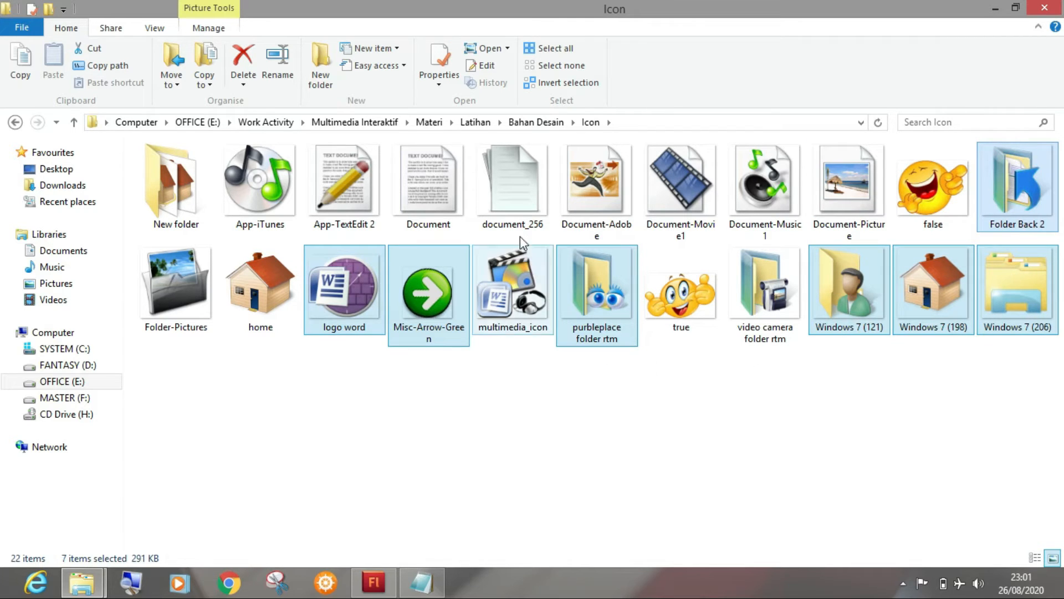
ctrl+click(510, 195)
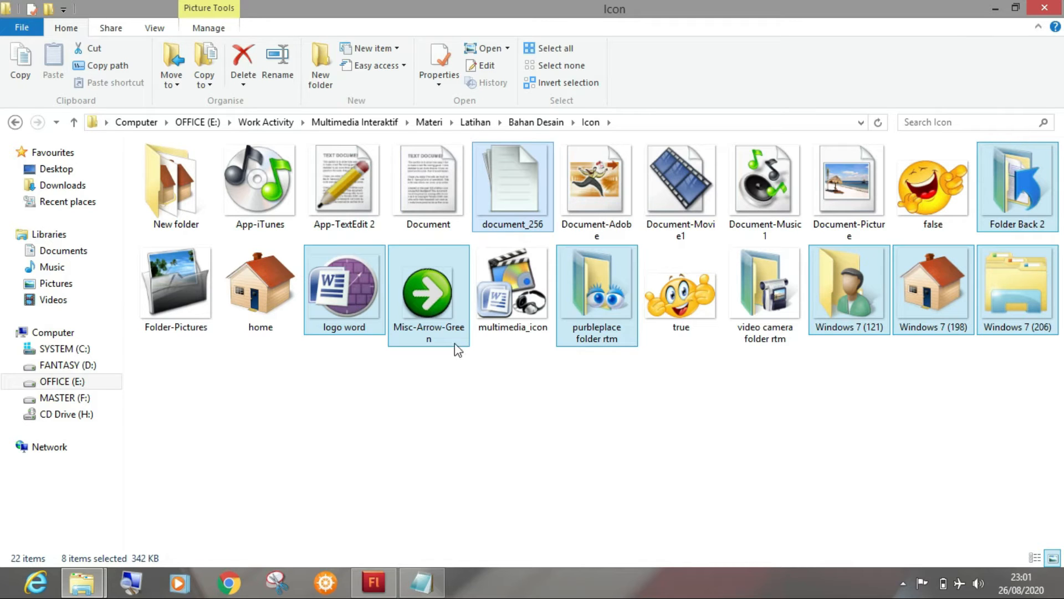
Step: Switch to Flash, start an import to the library and browse to the Icon subfolder of Latihan > Bahan Desain
click(374, 581)
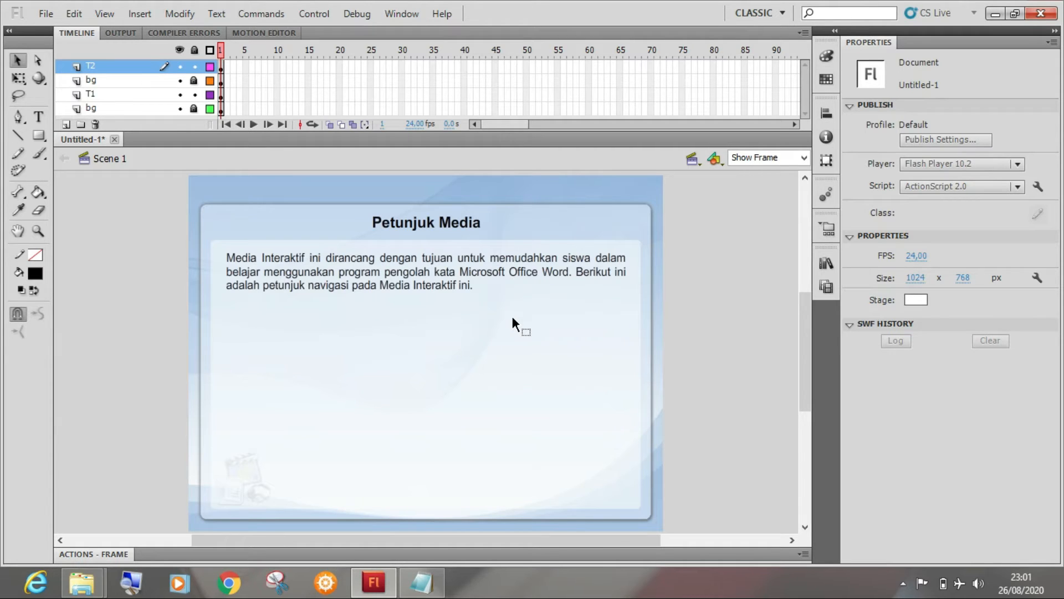
click(825, 262)
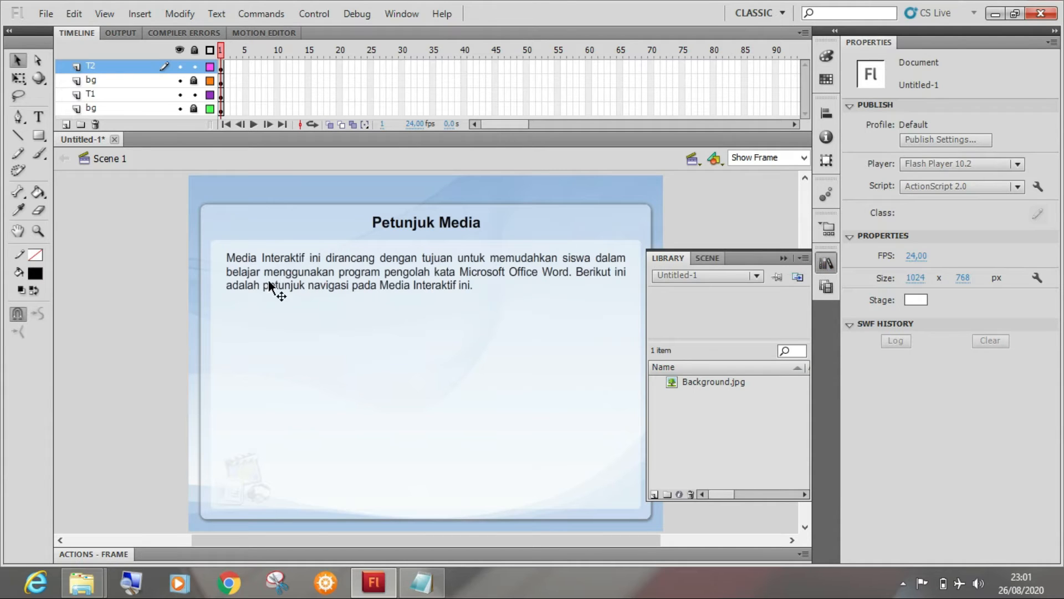
click(138, 264)
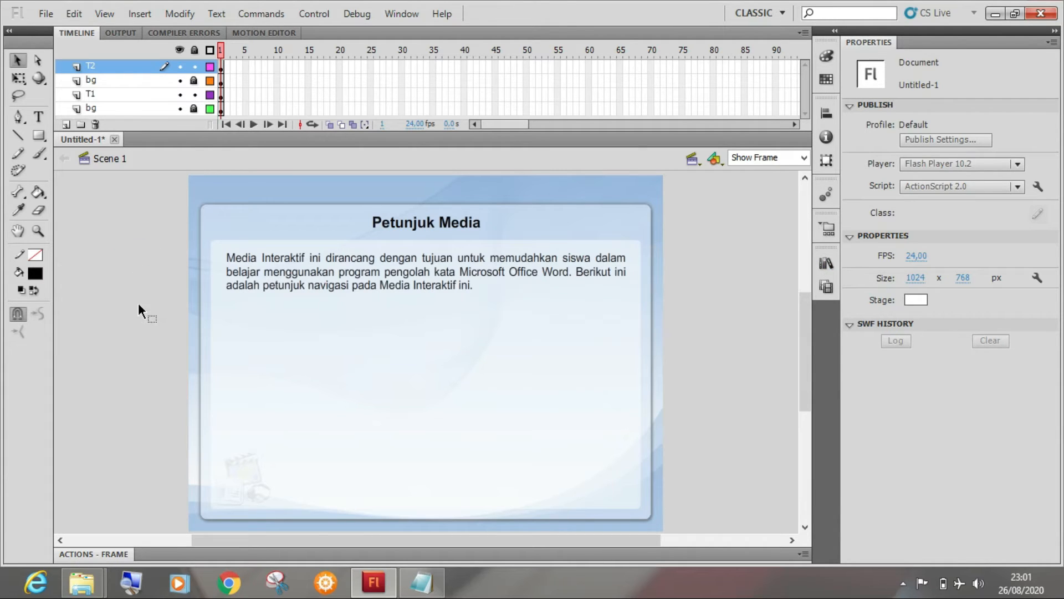
click(45, 15)
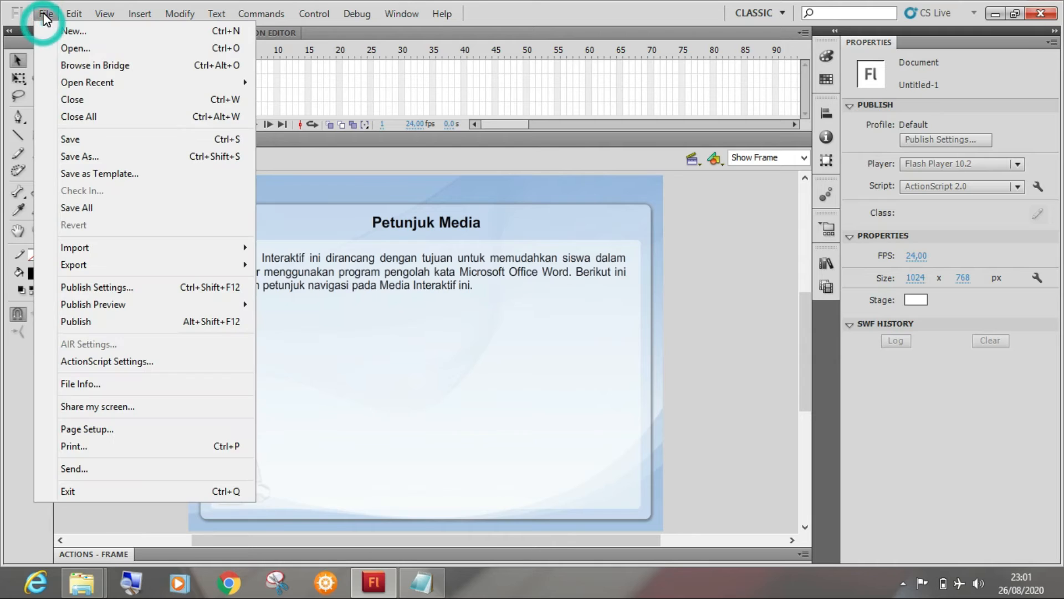
mouse_move(229, 255)
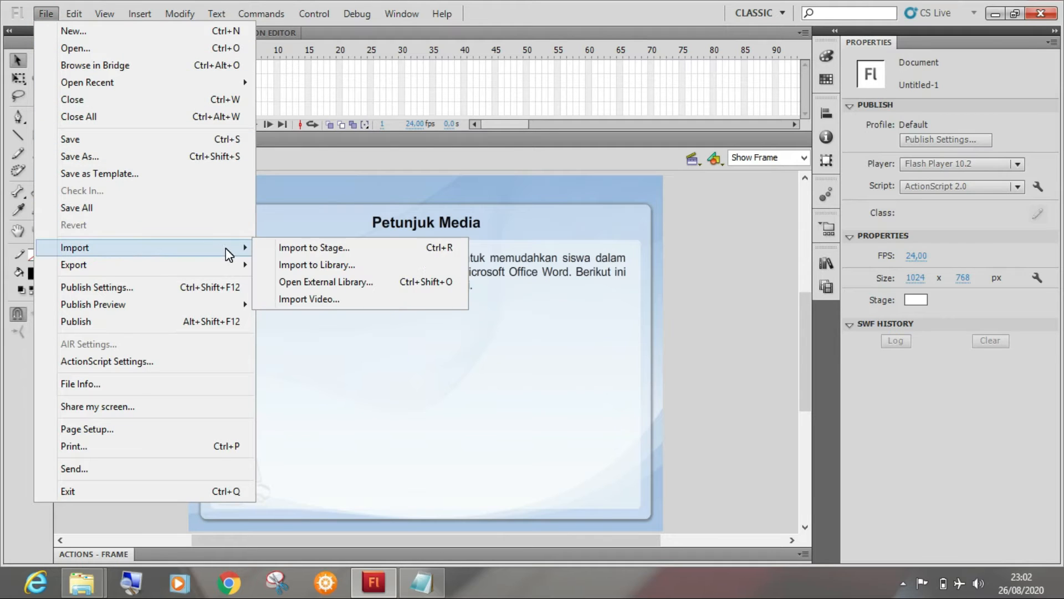
click(318, 265)
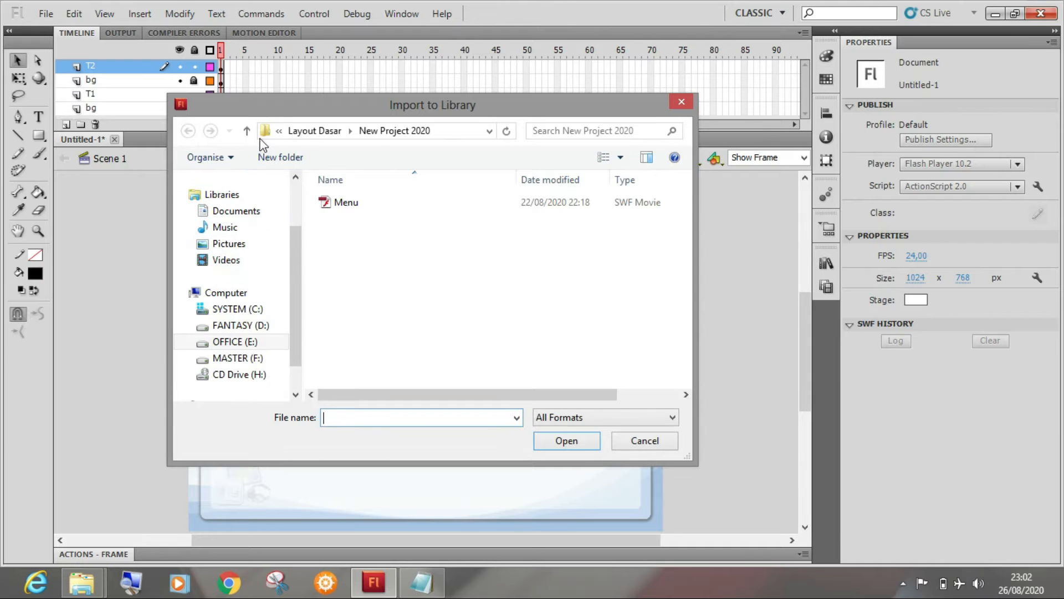
click(247, 131)
click(246, 131)
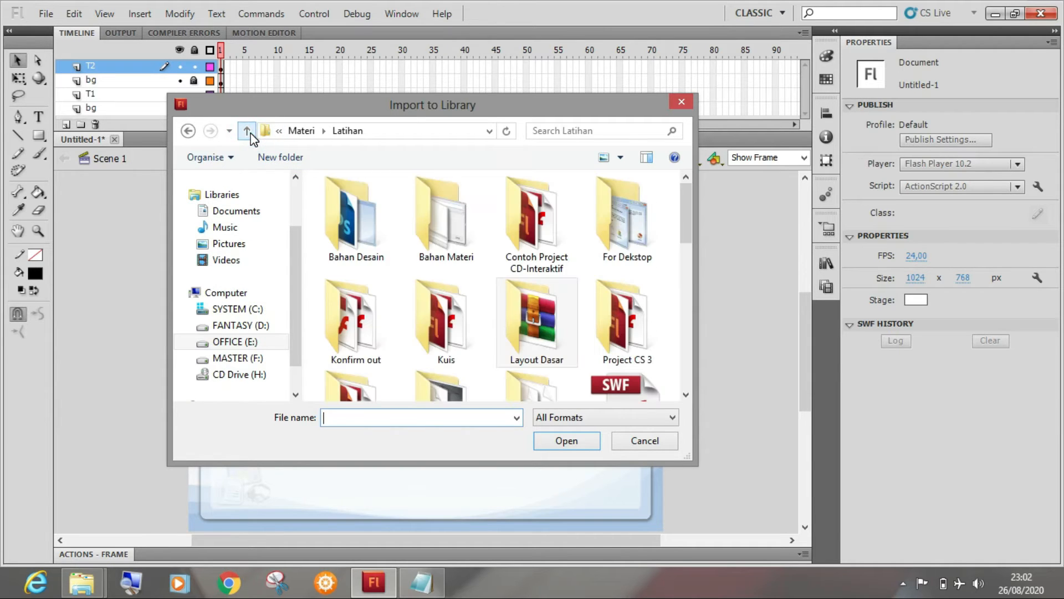
double_click(354, 201)
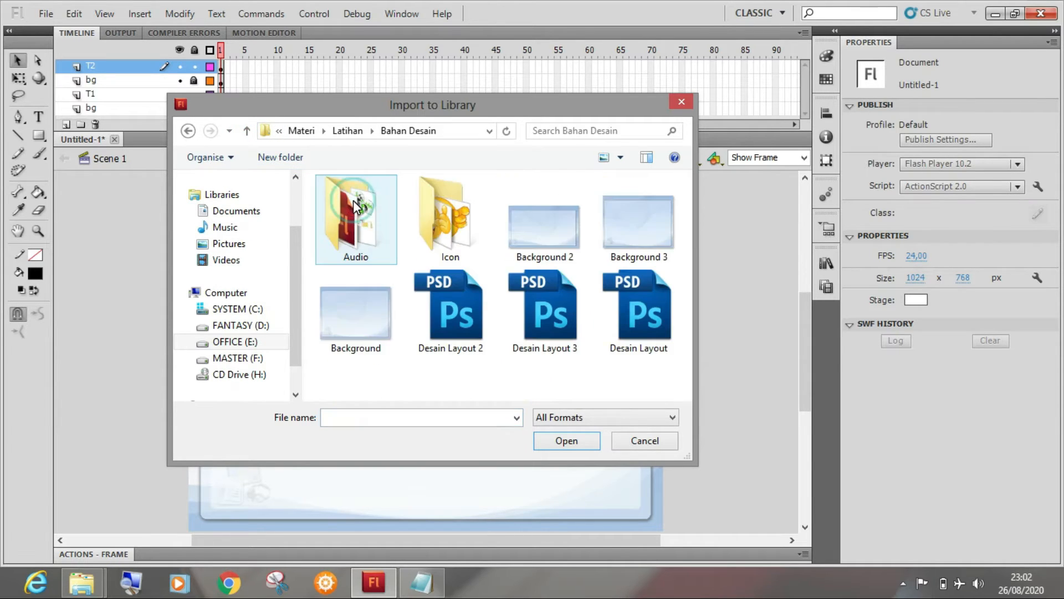
double_click(470, 208)
Step: Import document_256, Folder Back 2, logo word, Misc-Arrow-Green, purbleplace folder rtm and Windows 7 (121), (198) and (206) into the library
click(348, 311)
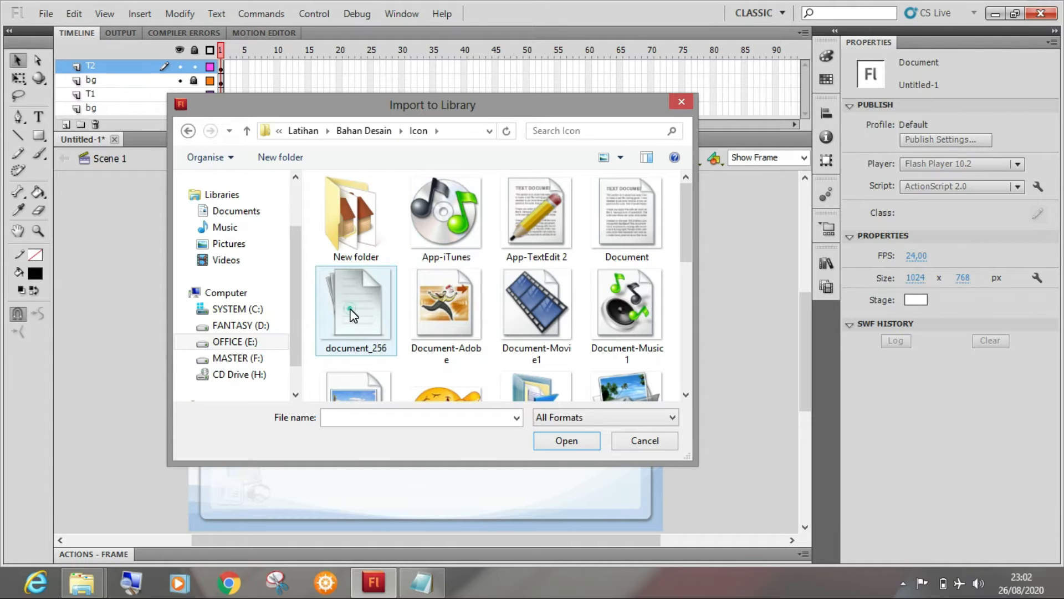
drag(689, 199, 682, 257)
ctrl+click(548, 242)
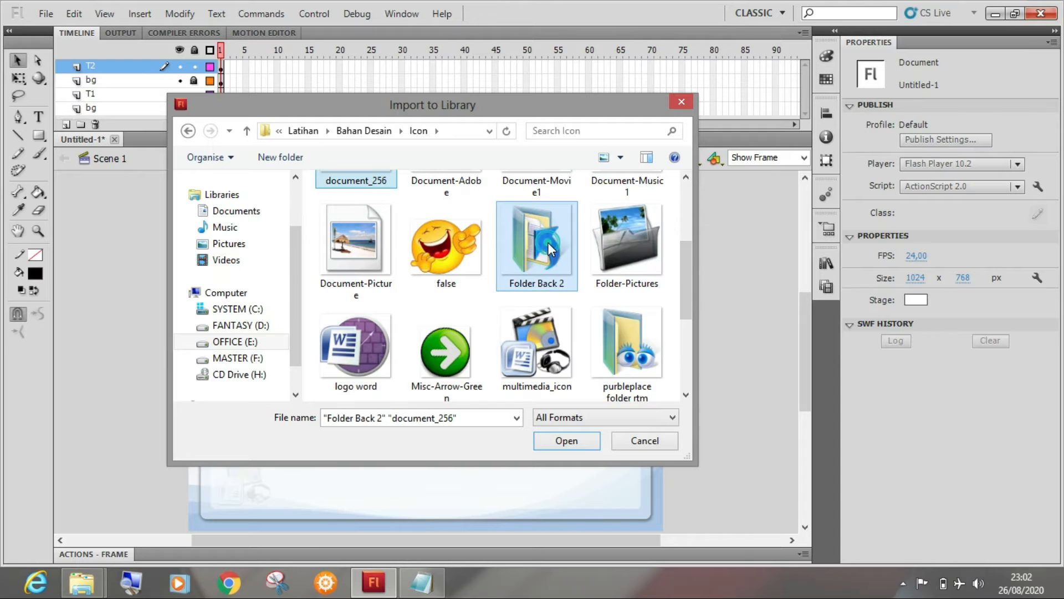
drag(683, 267, 685, 302)
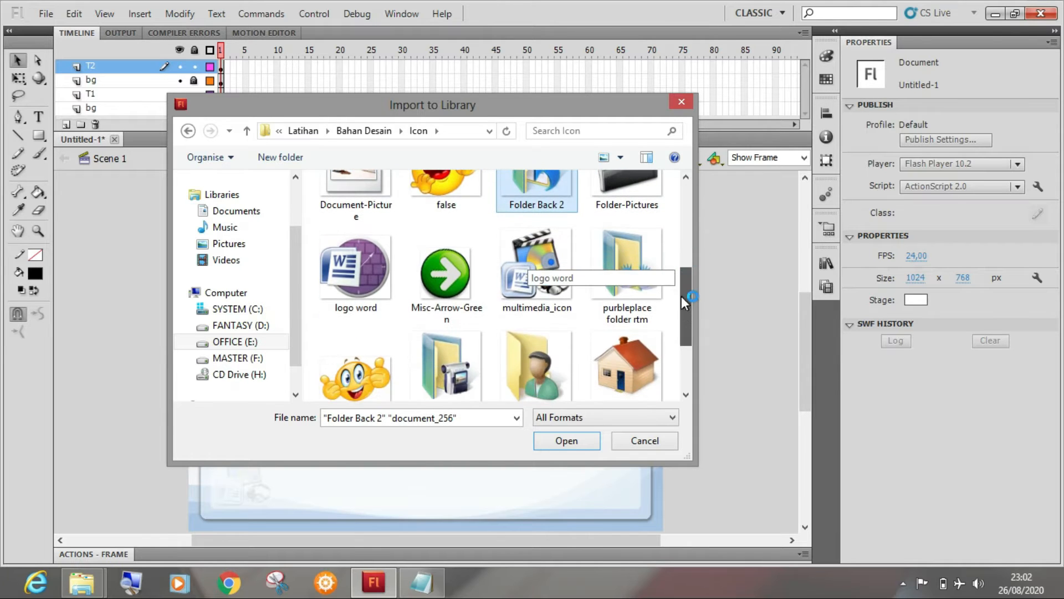
ctrl+click(356, 272)
ctrl+click(446, 275)
ctrl+click(625, 279)
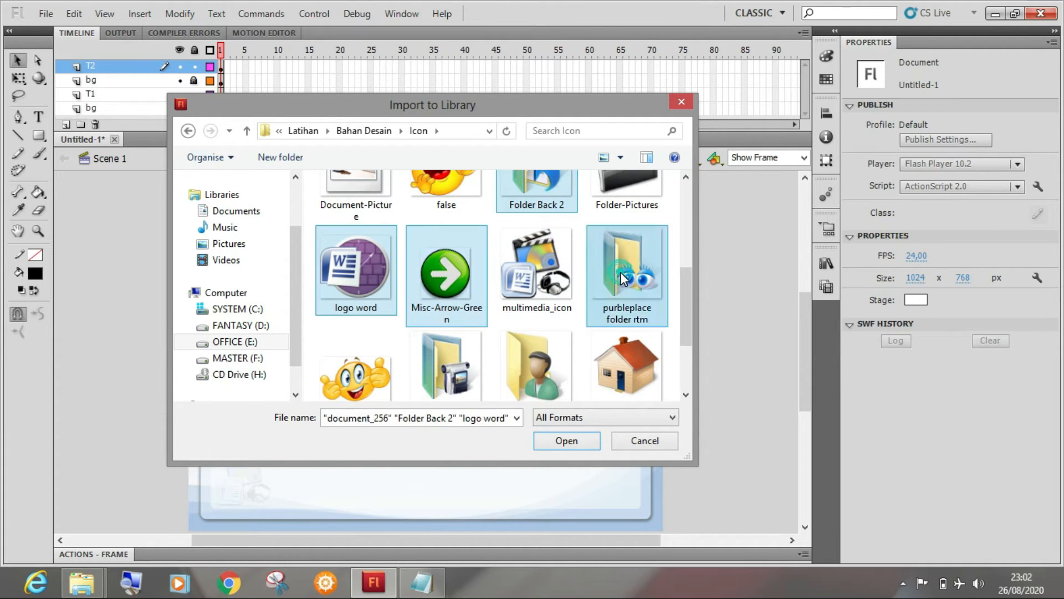
ctrl+click(620, 377)
ctrl+click(537, 344)
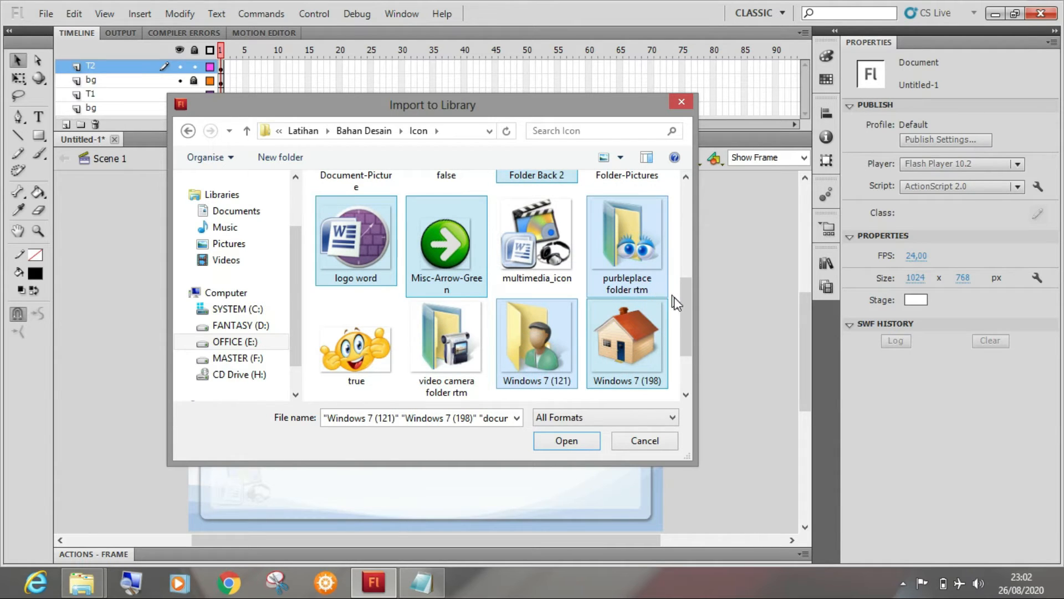
drag(685, 309, 685, 347)
ctrl+click(387, 357)
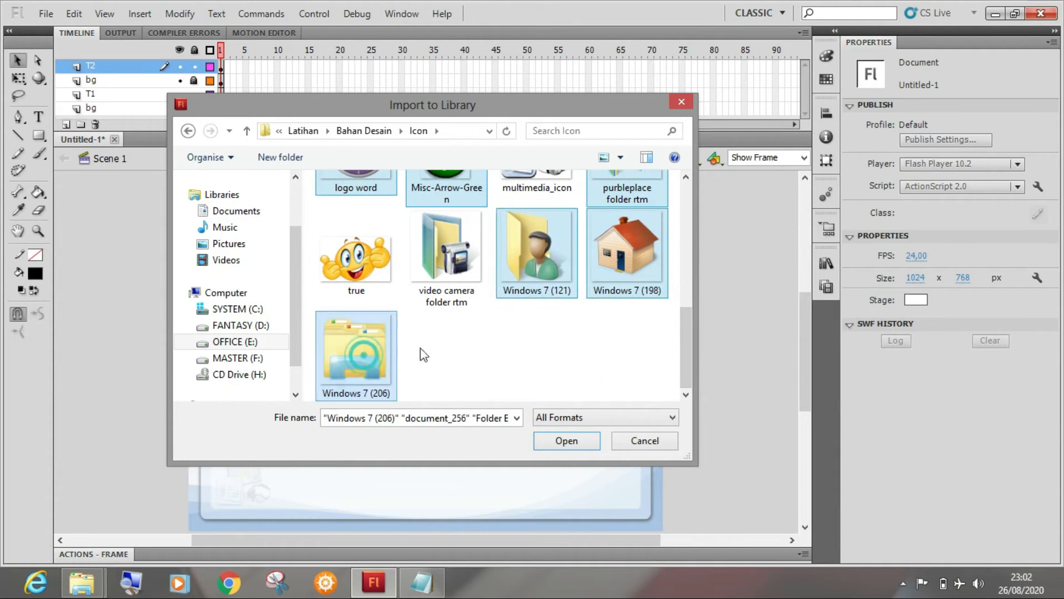
click(566, 442)
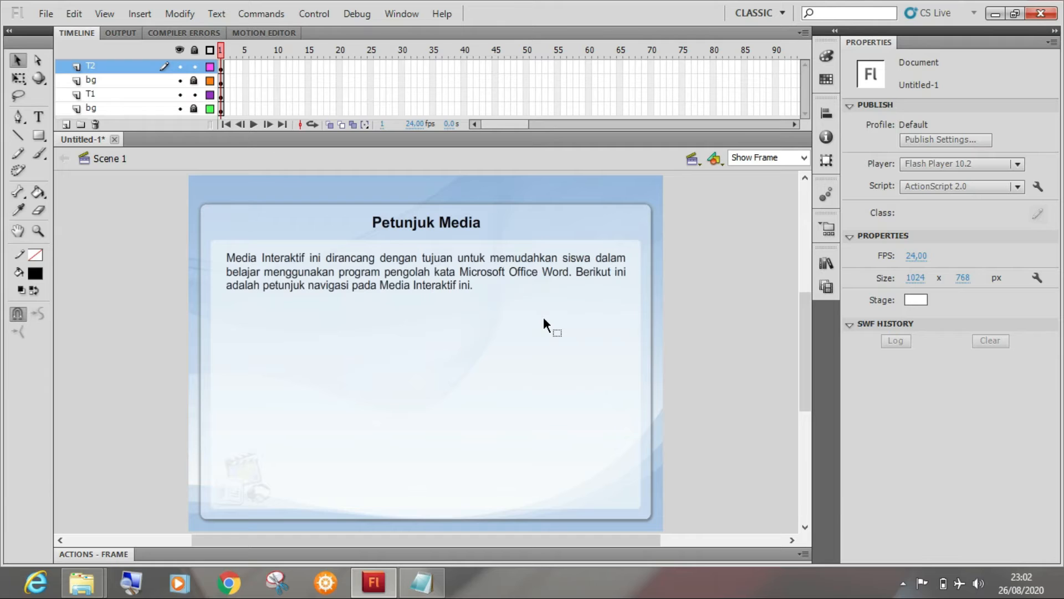
Step: Open the document's library and preview the imported Folder Back 2 bitmap and the first few icon symbols
click(827, 262)
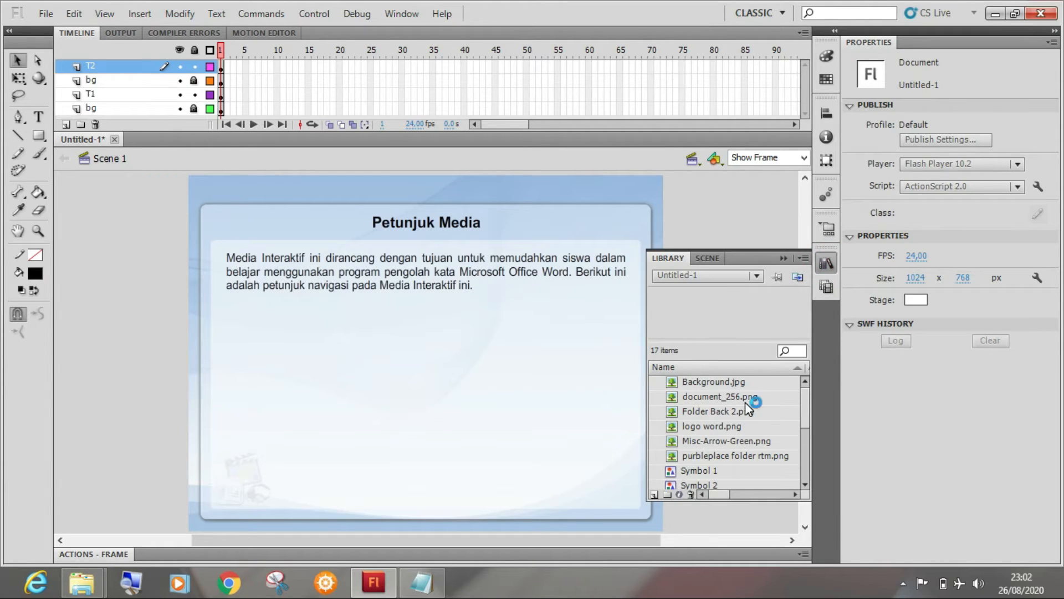
click(713, 412)
scroll(712, 412, down, 3)
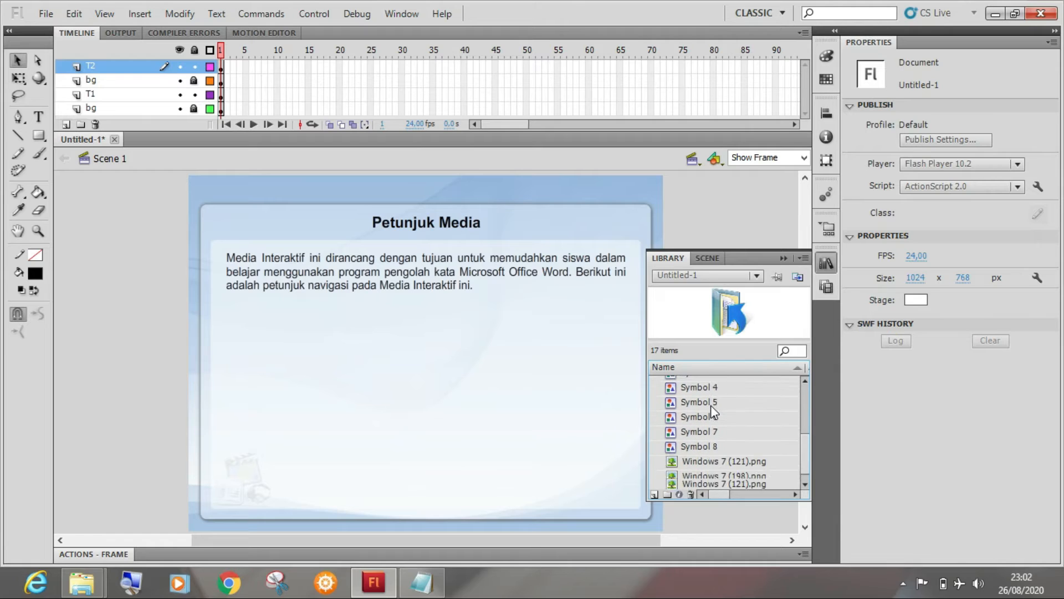
scroll(713, 411, up, 2)
click(715, 424)
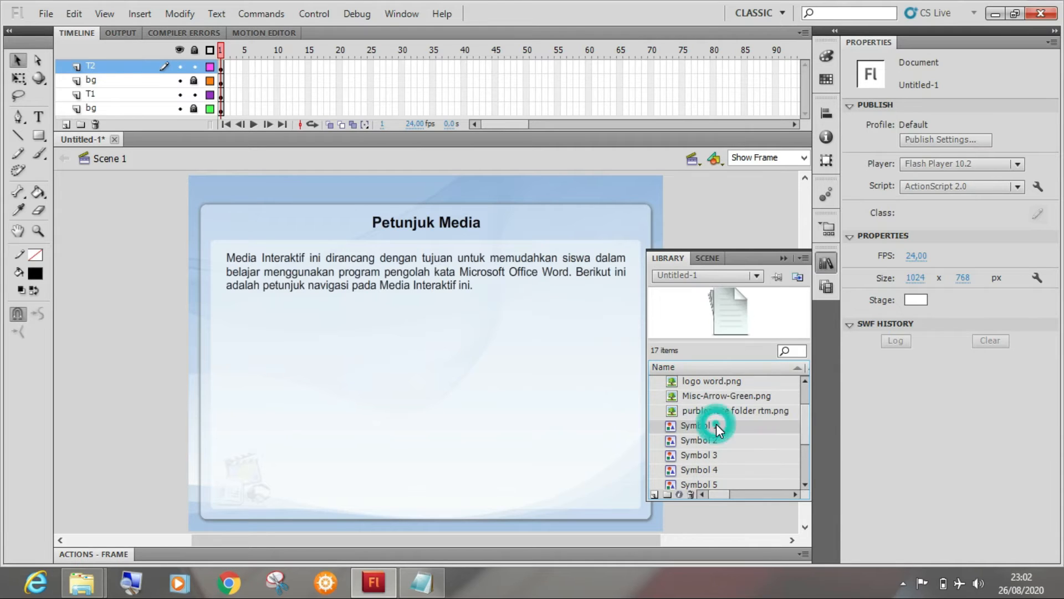
click(706, 434)
scroll(706, 435, down, 1)
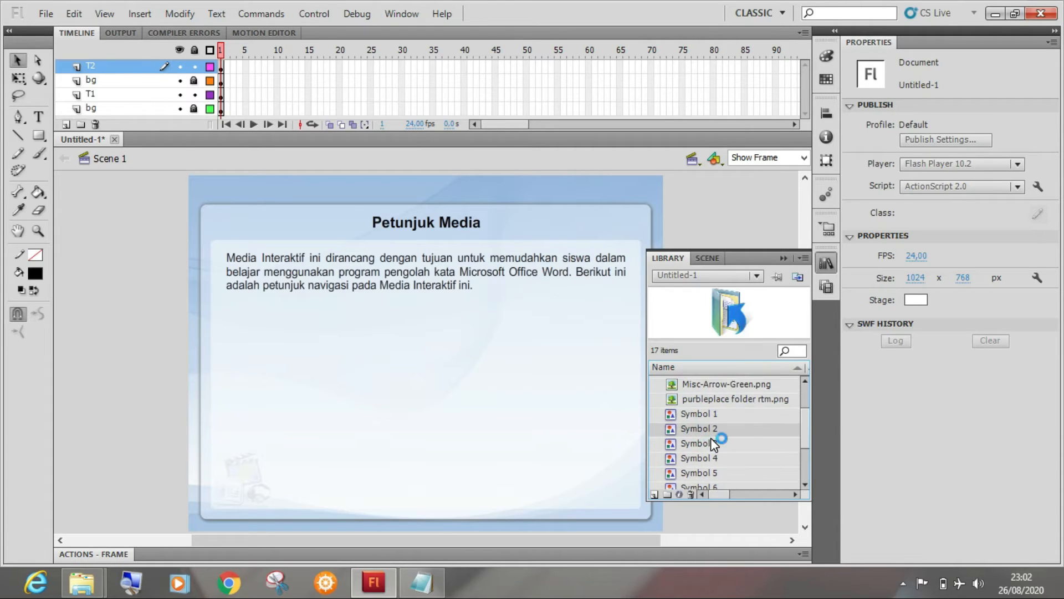
click(714, 443)
scroll(716, 448, down, 1)
click(716, 448)
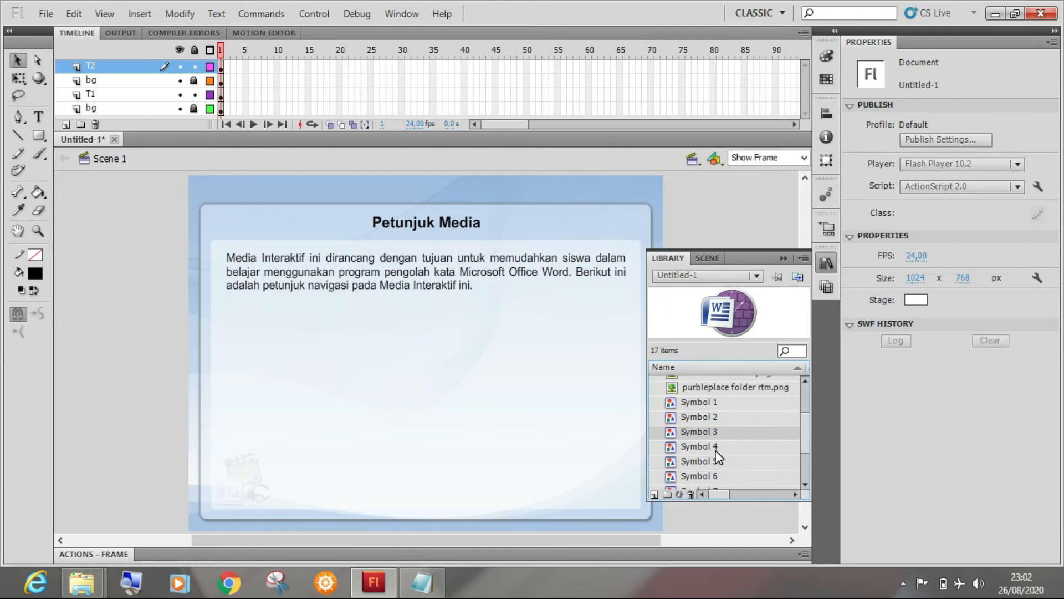
scroll(716, 450, down, 1)
click(716, 450)
scroll(716, 450, up, 3)
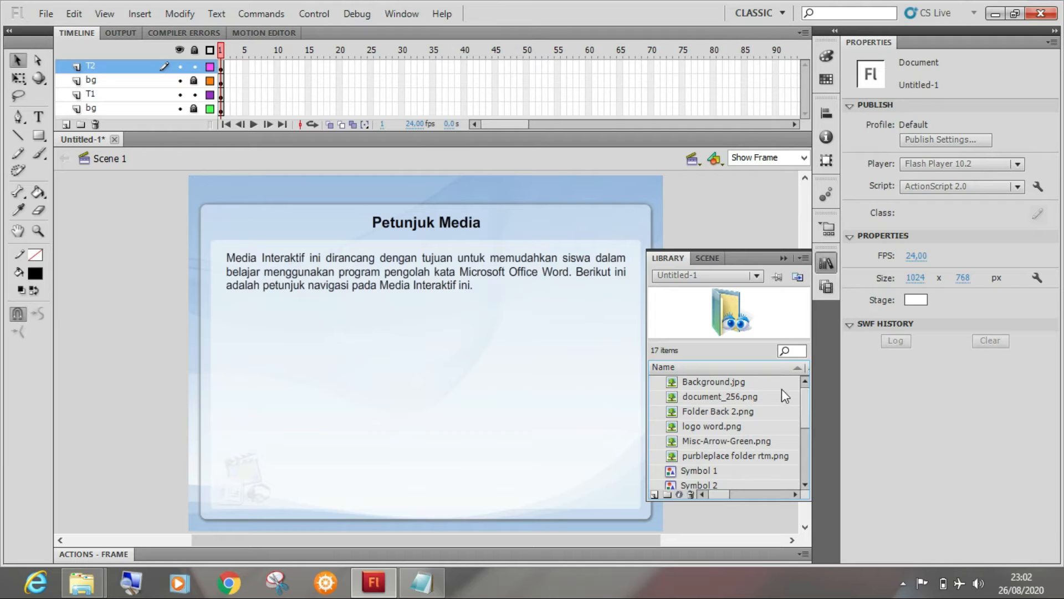
Step: Preview the Background, document_256 and Folder Back 2 bitmaps, and Symbols 8 down to 5, in the library
mouse_move(806, 404)
mouse_down()
mouse_move(805, 458)
mouse_move(817, 390)
mouse_up()
click(710, 382)
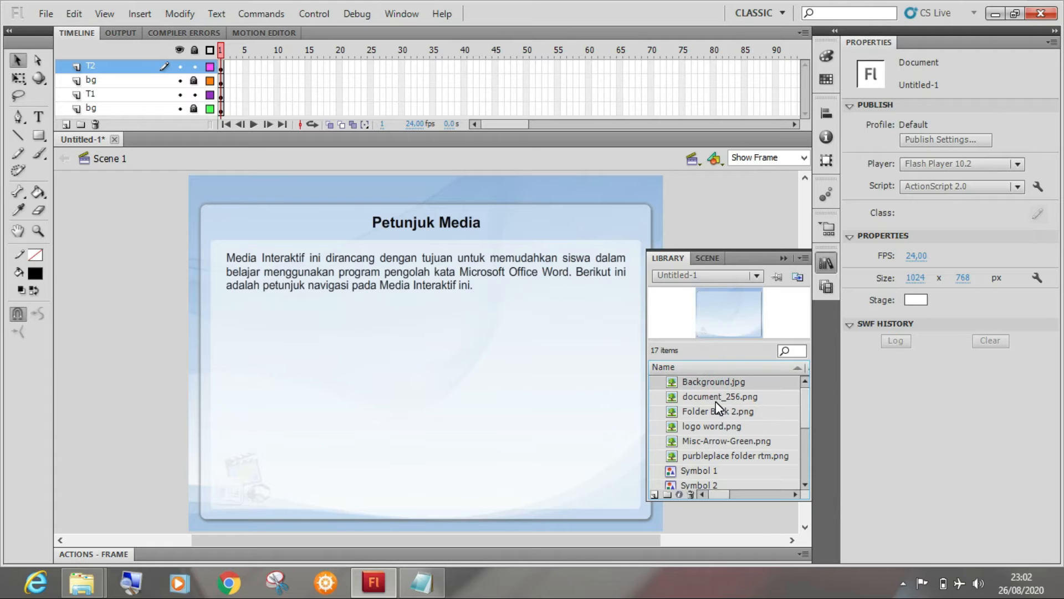
click(725, 397)
click(727, 410)
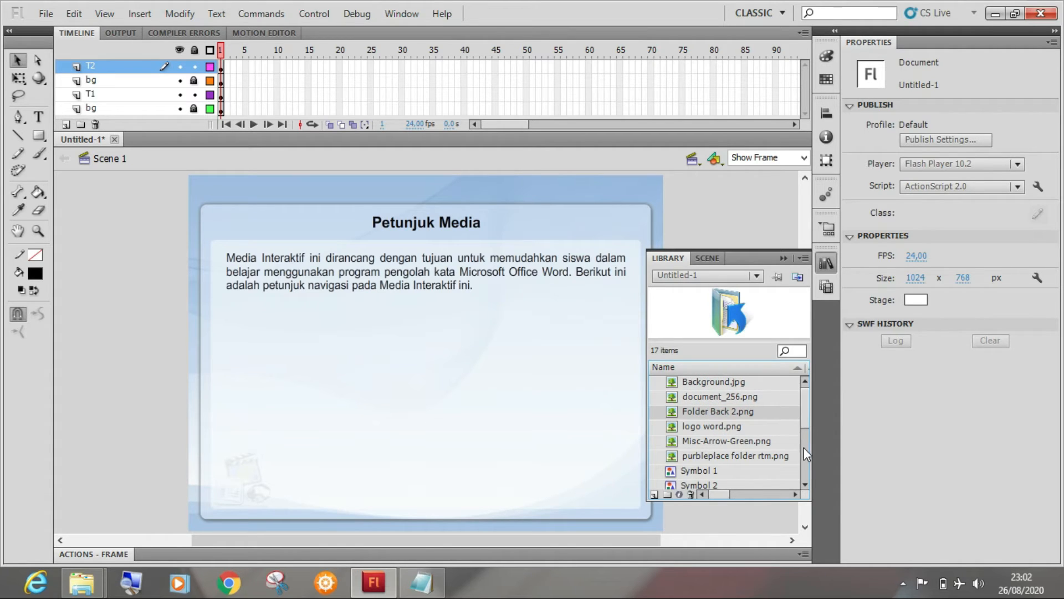
drag(805, 407, 808, 472)
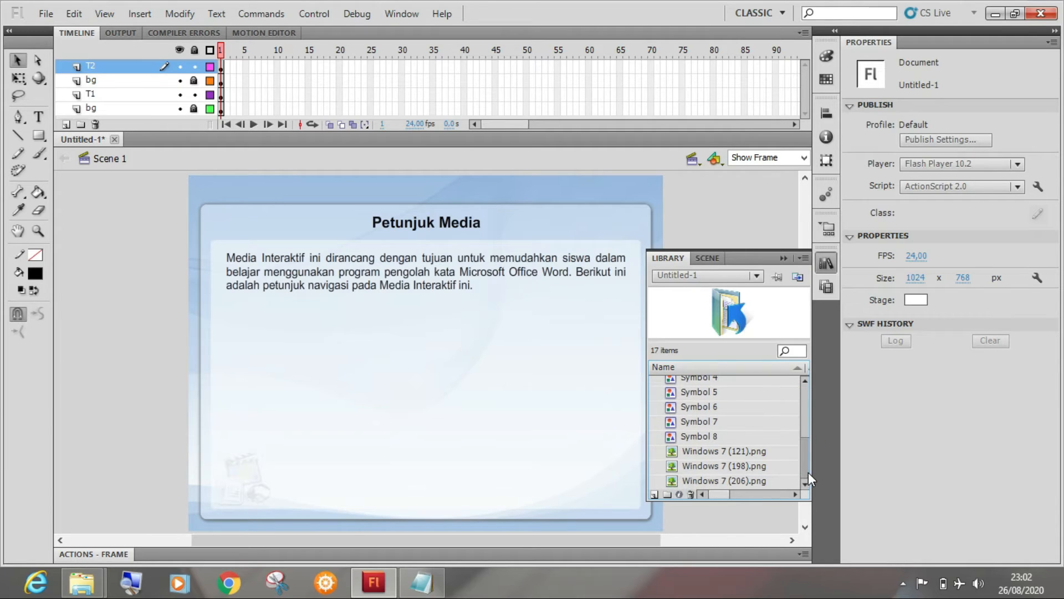
click(711, 436)
click(715, 422)
click(714, 408)
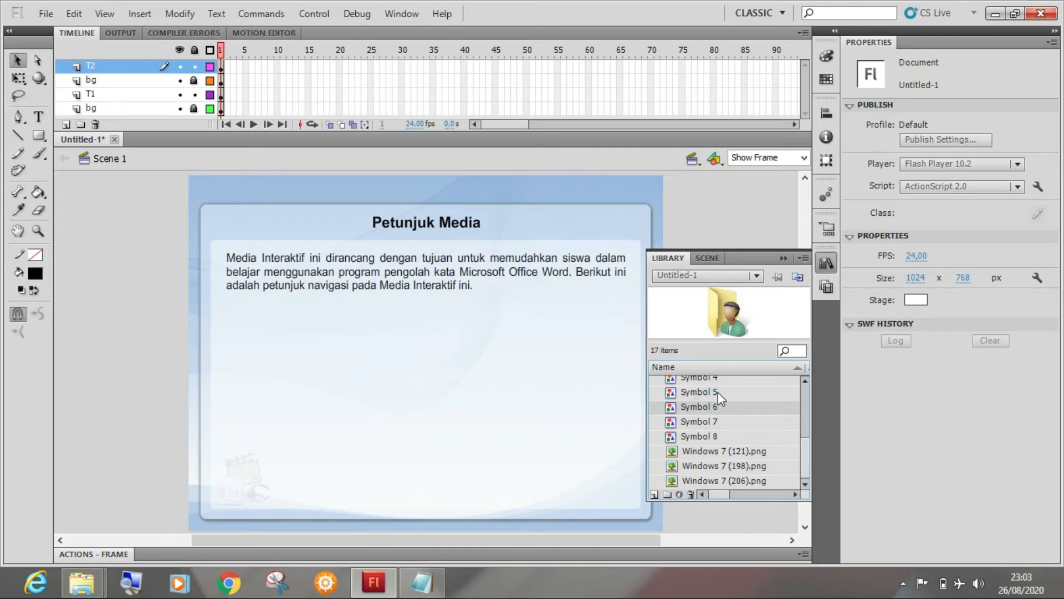
click(717, 392)
Step: Place an instance of Symbol 1, the document icon, in the lower part of the content panel at about X 585, Y 425
scroll(717, 390, up, 1)
scroll(717, 391, up, 1)
click(720, 414)
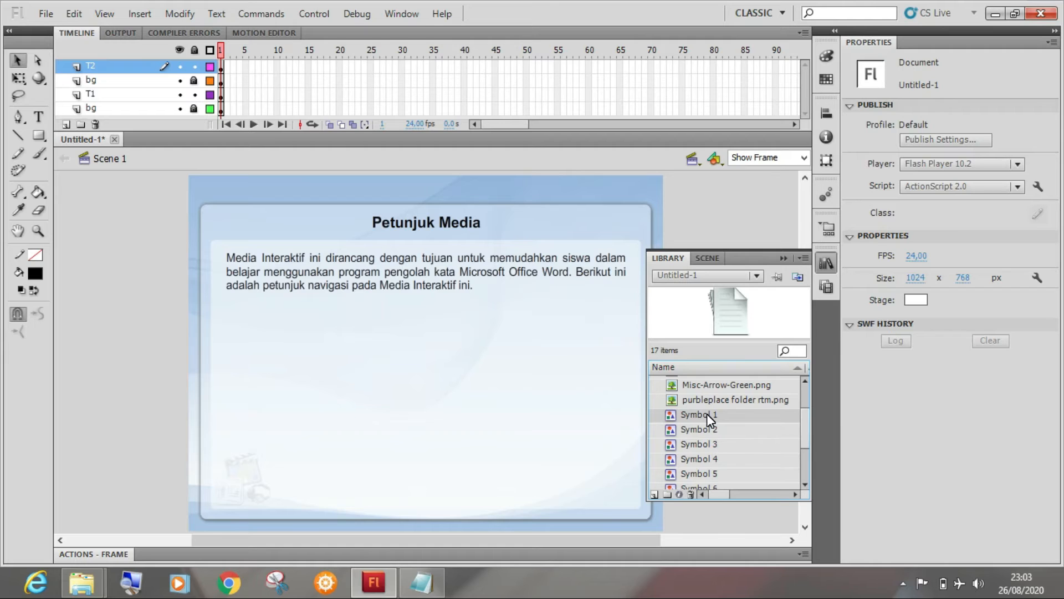
drag(707, 414, 518, 431)
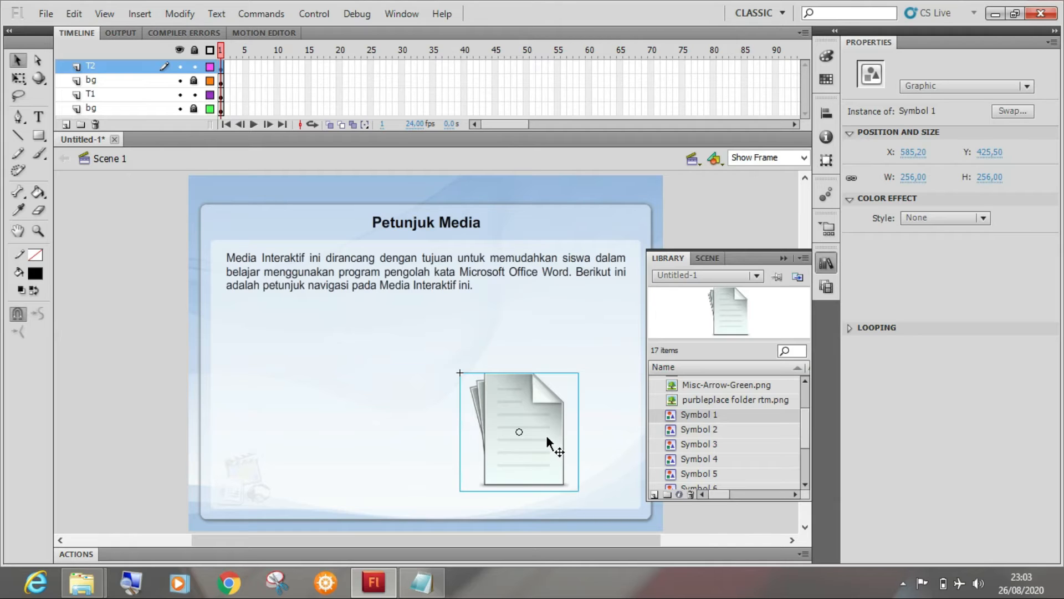
Step: Delete the Symbol 1 document icon from the lower part of the content panel
key(Delete)
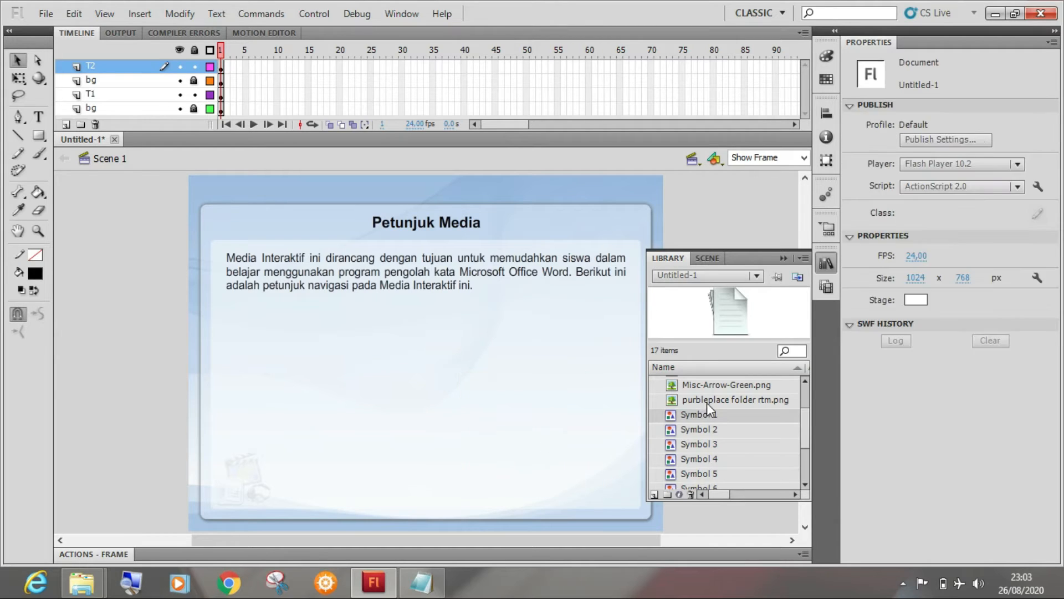
Step: Try placing the document_256 bitmap in the lower part of the content panel at about X 540, Y 399
click(707, 401)
scroll(708, 401, up, 1)
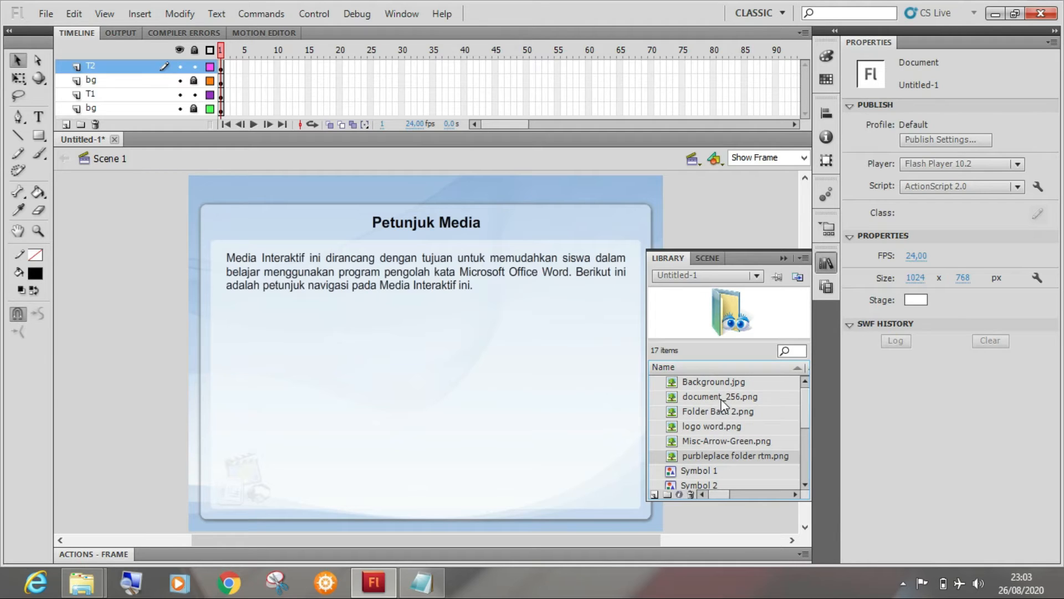
click(731, 396)
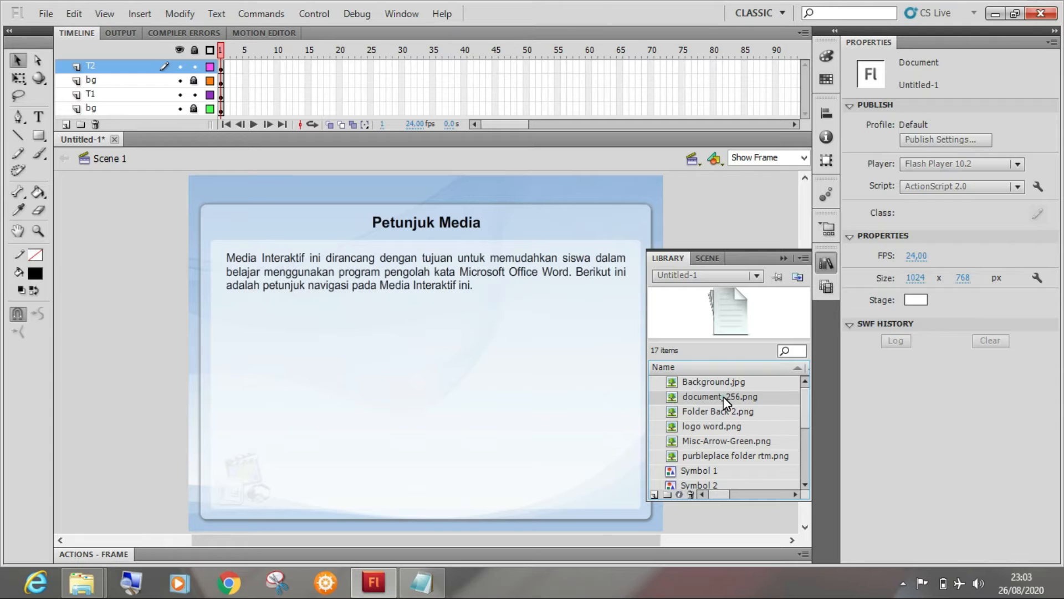
drag(724, 397, 499, 421)
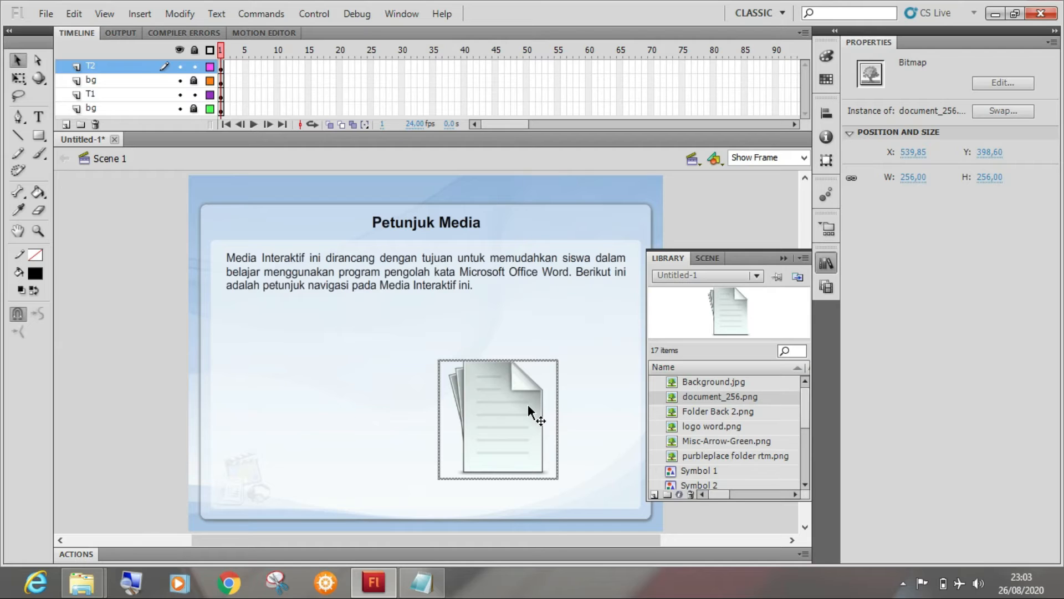
key(Delete)
Step: Compare the document_256, Folder Back 2, logo word and Misc-Arrow-Green bitmaps with Symbol 1 in the library preview
click(723, 410)
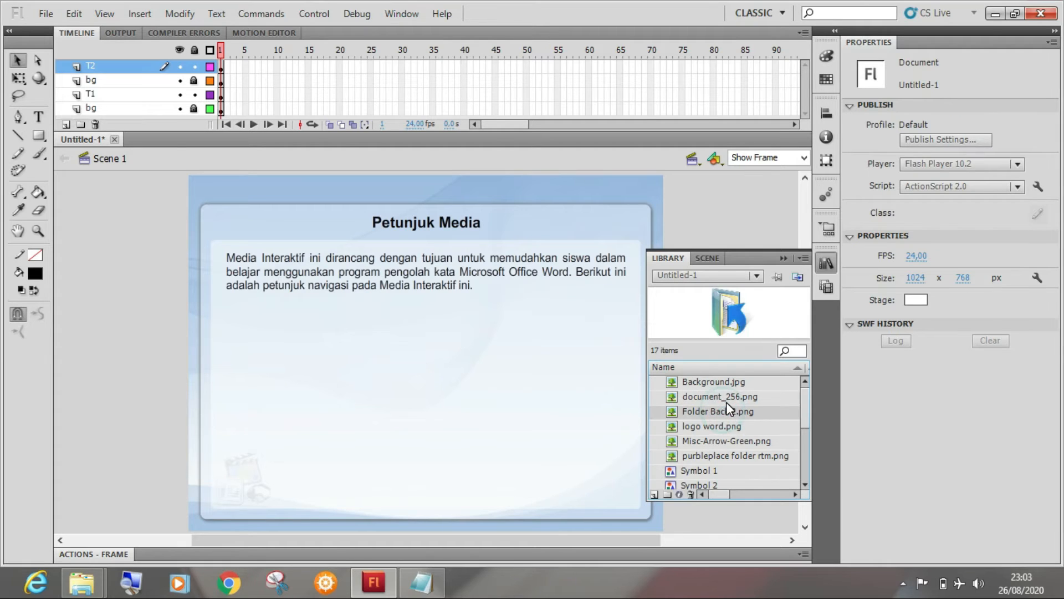
click(728, 397)
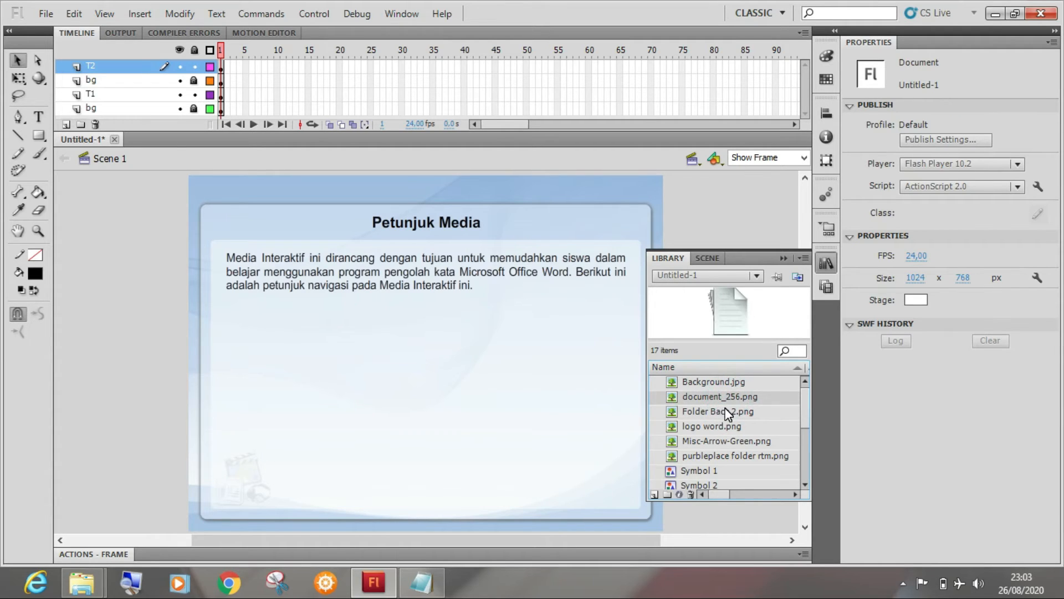
scroll(726, 411, down, 2)
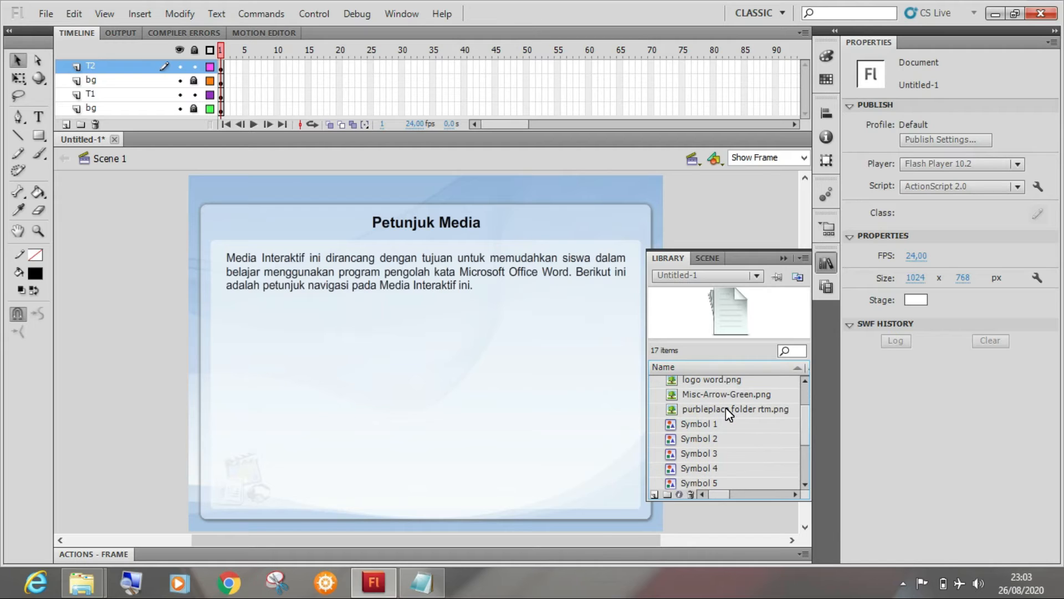
click(709, 425)
scroll(734, 413, up, 1)
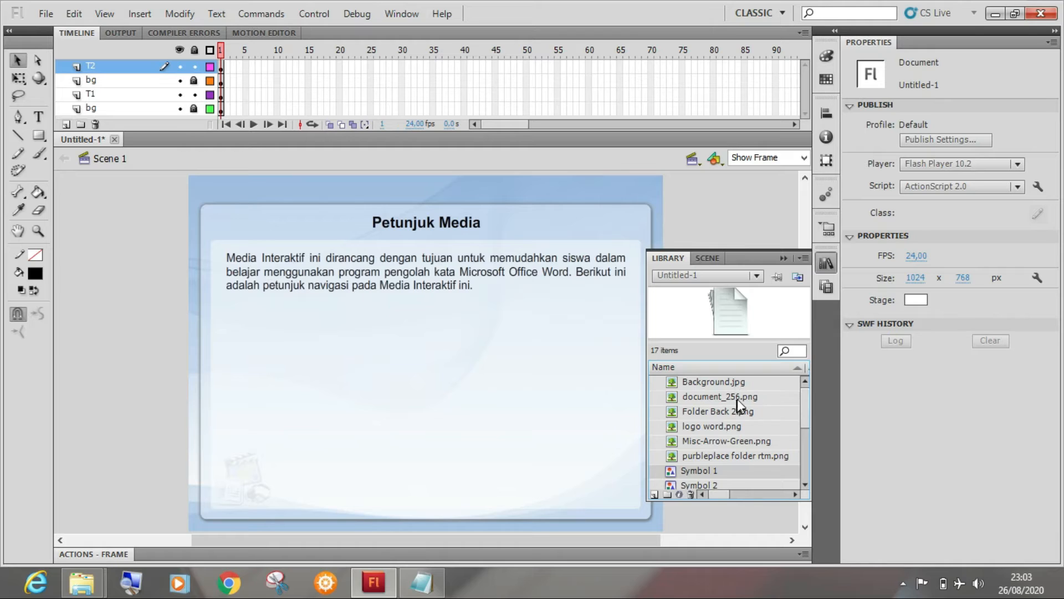
click(737, 398)
click(737, 411)
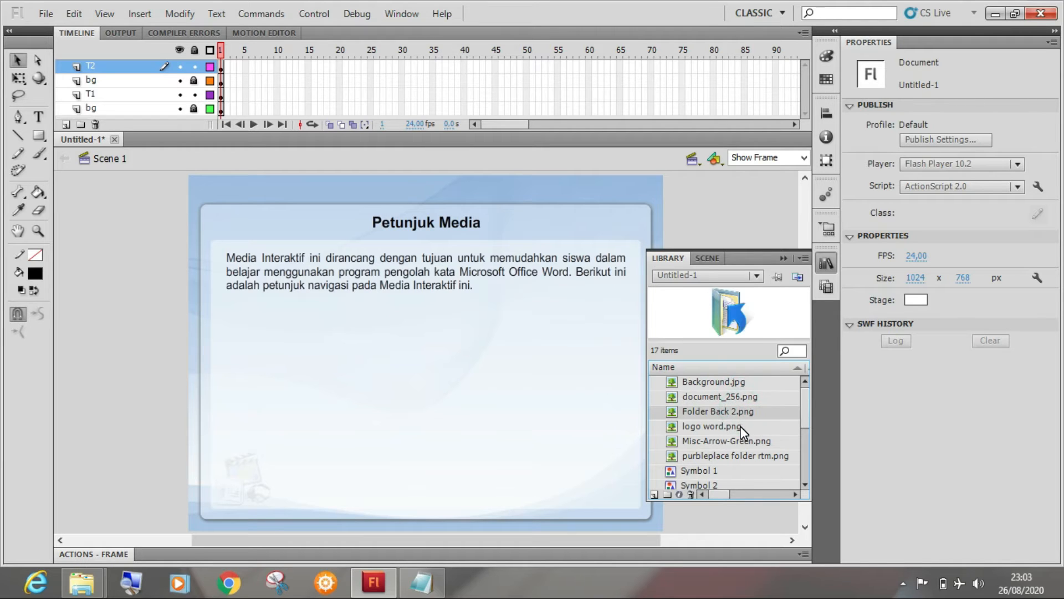
click(740, 427)
drag(743, 442, 185, 173)
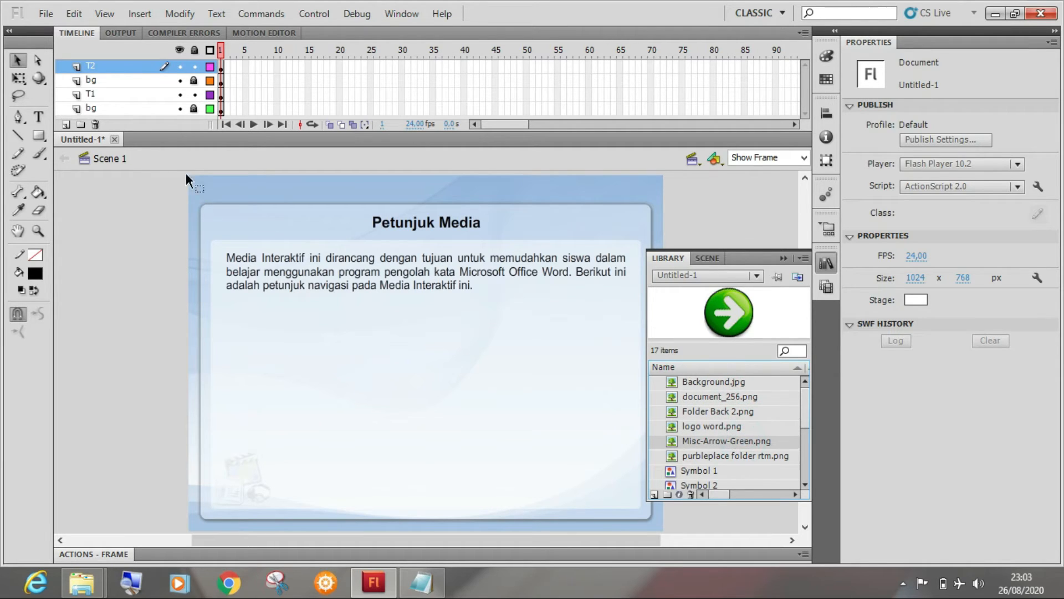
Step: Add a new layer above the T2 layer and name it konten
click(117, 66)
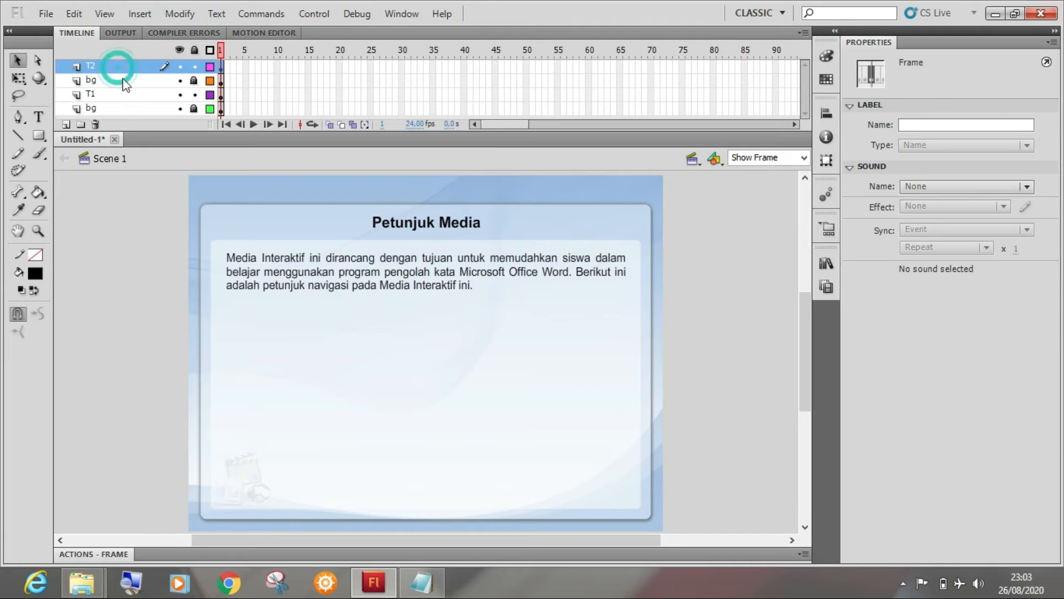
click(80, 190)
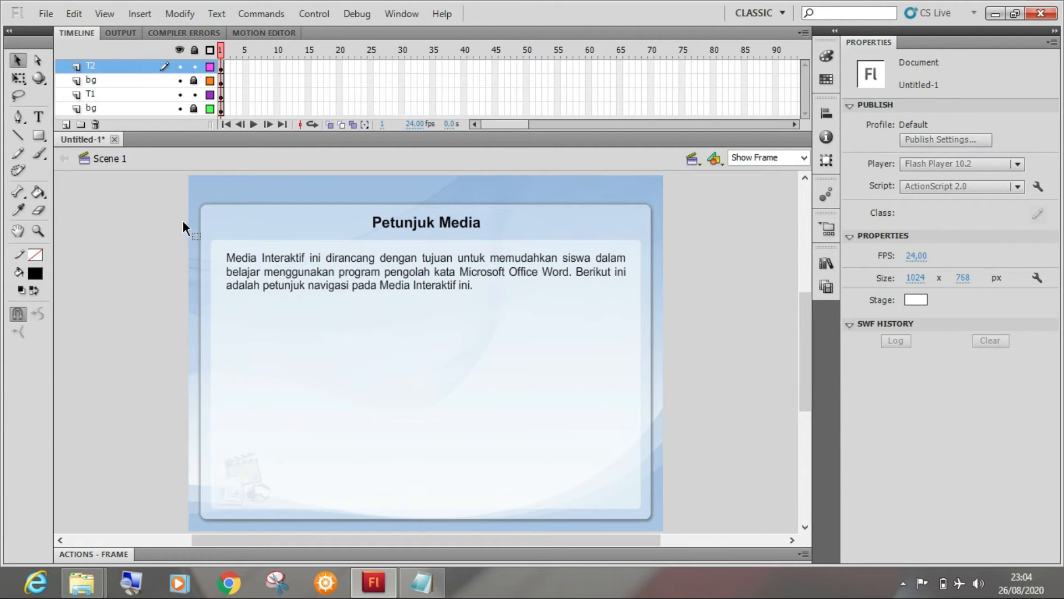
click(65, 125)
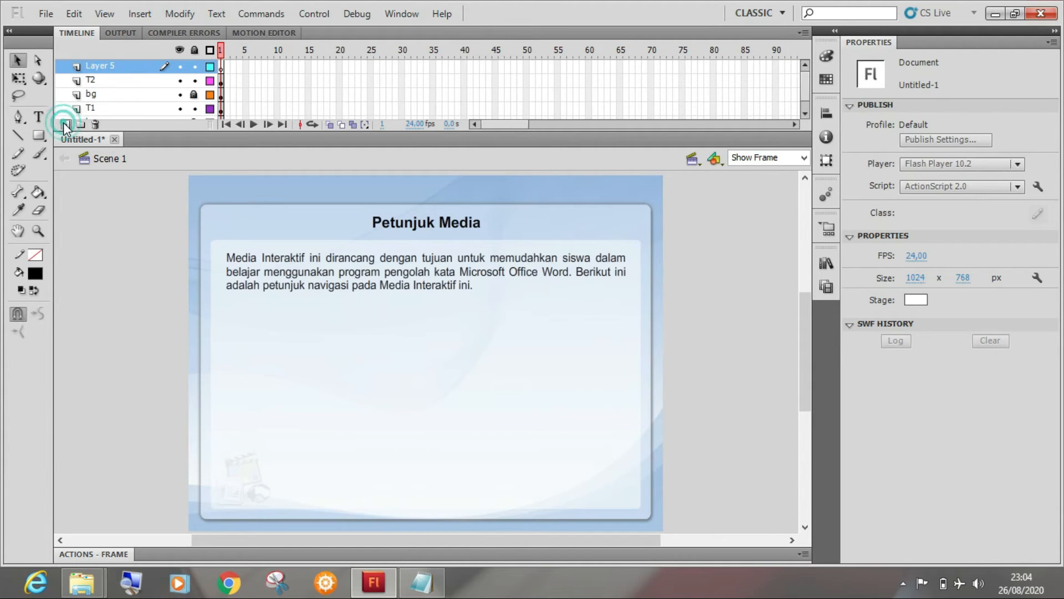
double_click(109, 67)
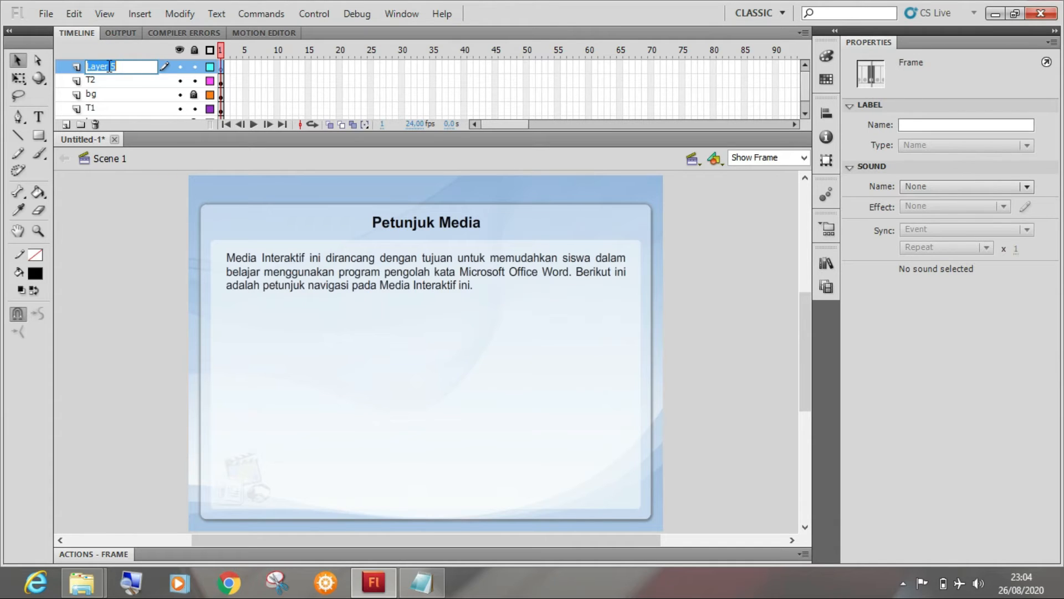
text(konten)
key(Return)
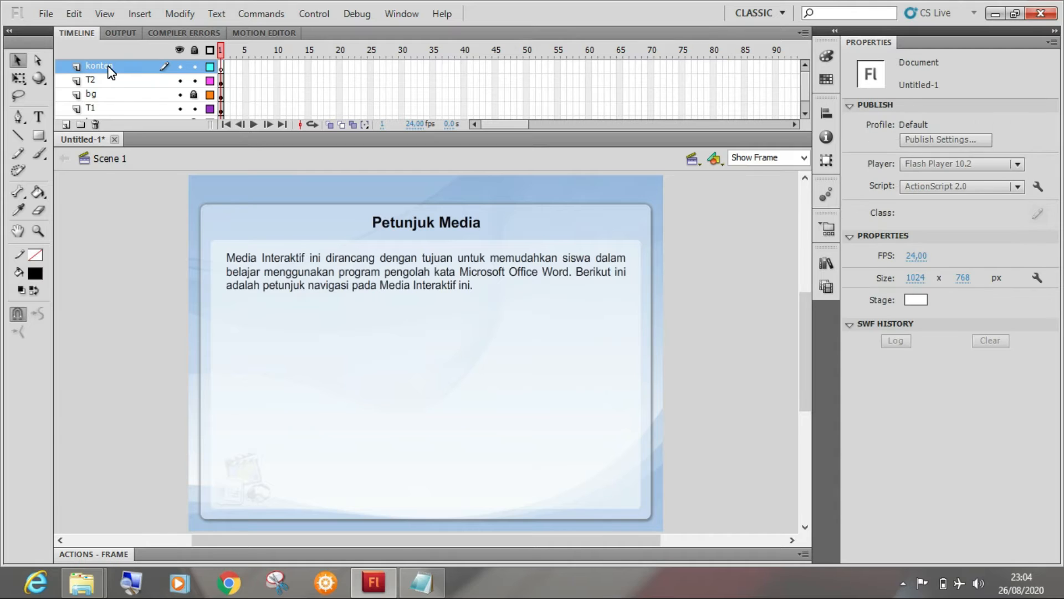
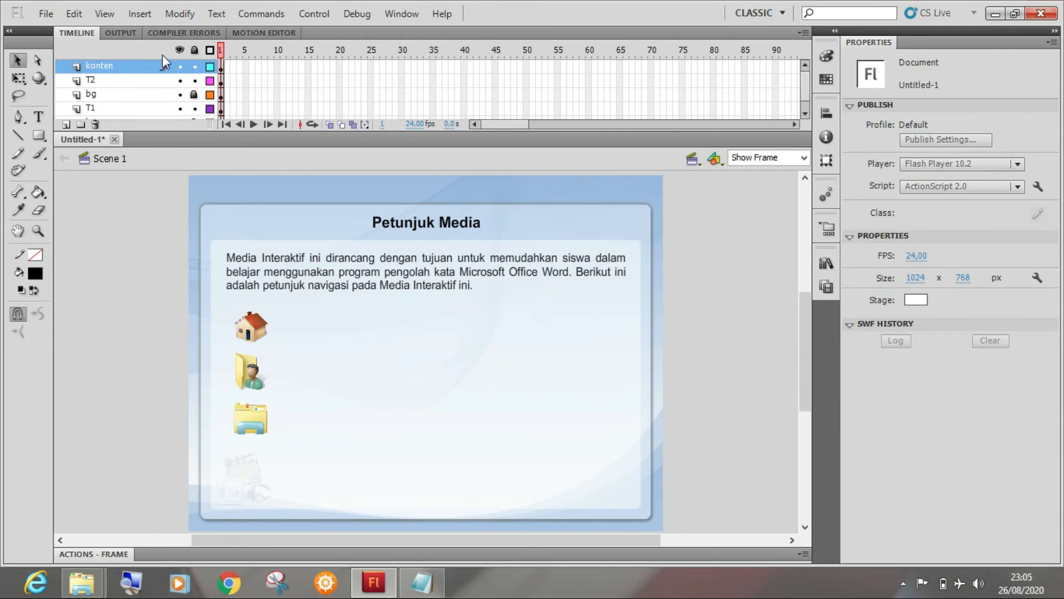
Step: Add the two-line static text "Tombol ini mengarah" / "ke halaman Menu" beside the home icon
click(39, 116)
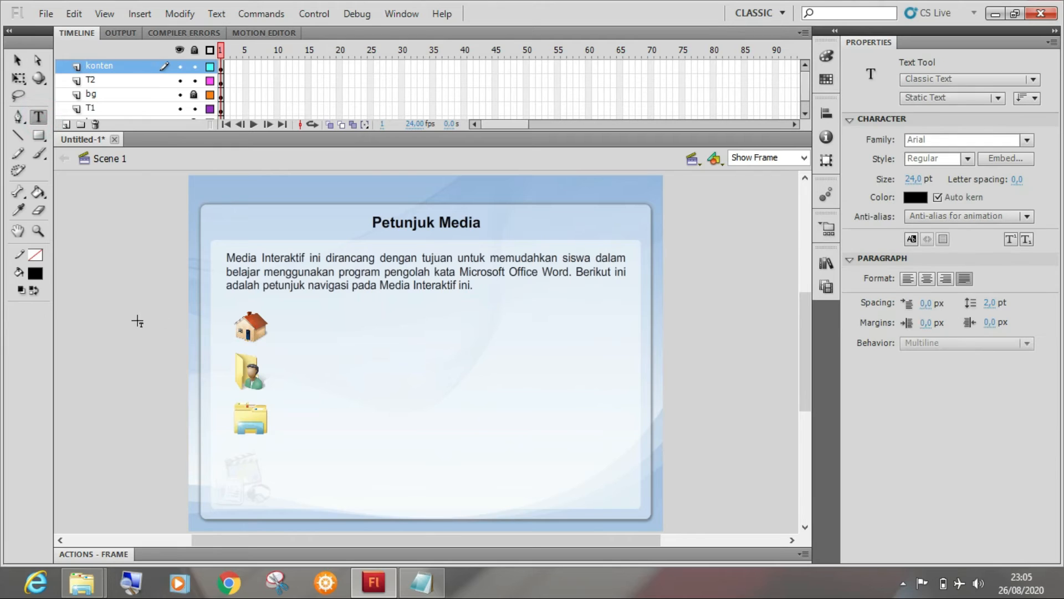
click(291, 319)
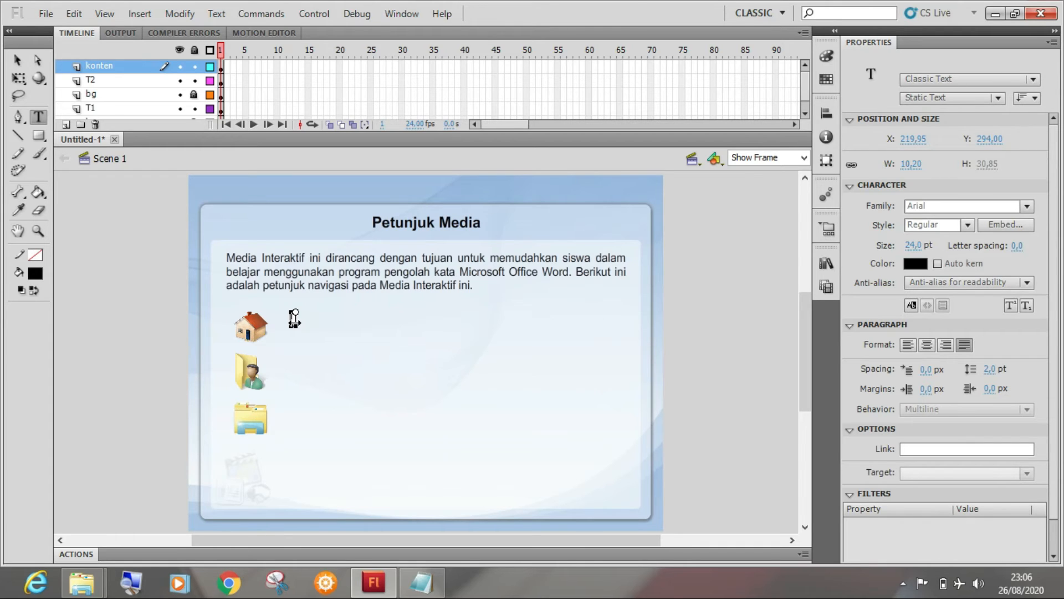
drag(295, 322, 302, 323)
text(Tombol ini)
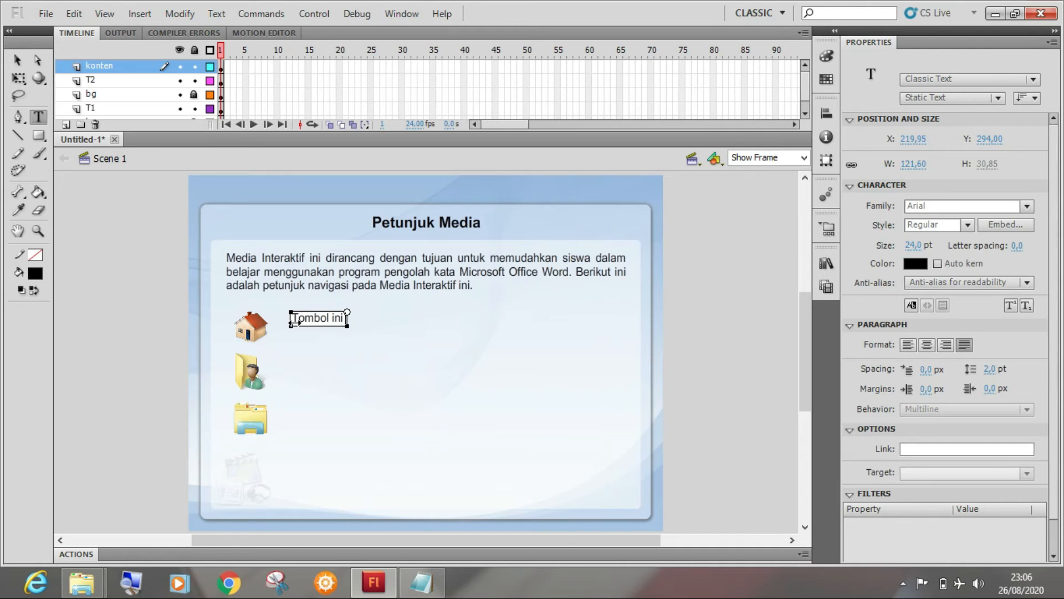
text( mengarah)
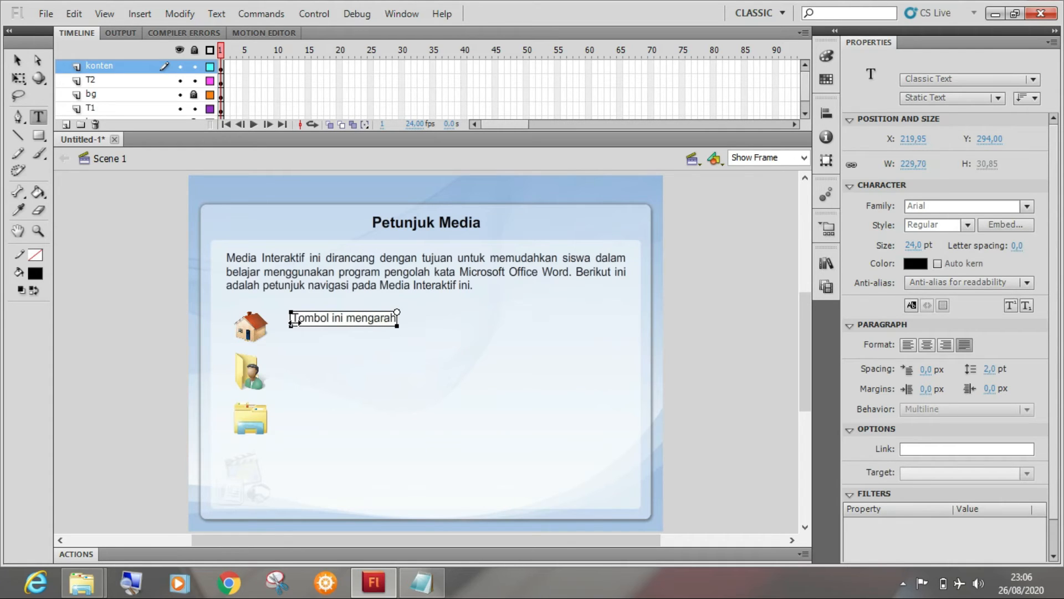
key(Return)
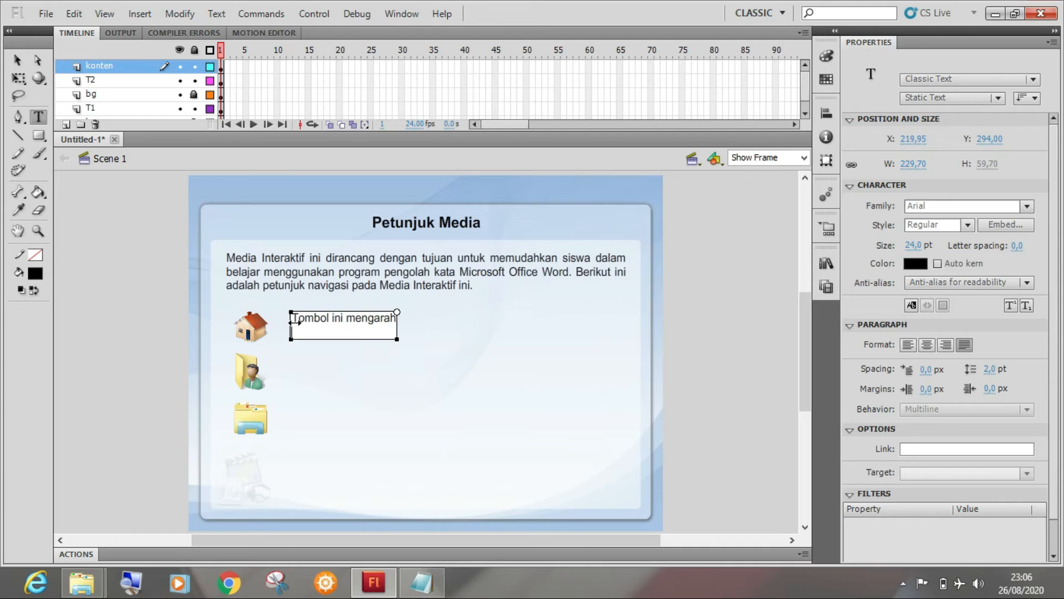
text(ke halaman Menu)
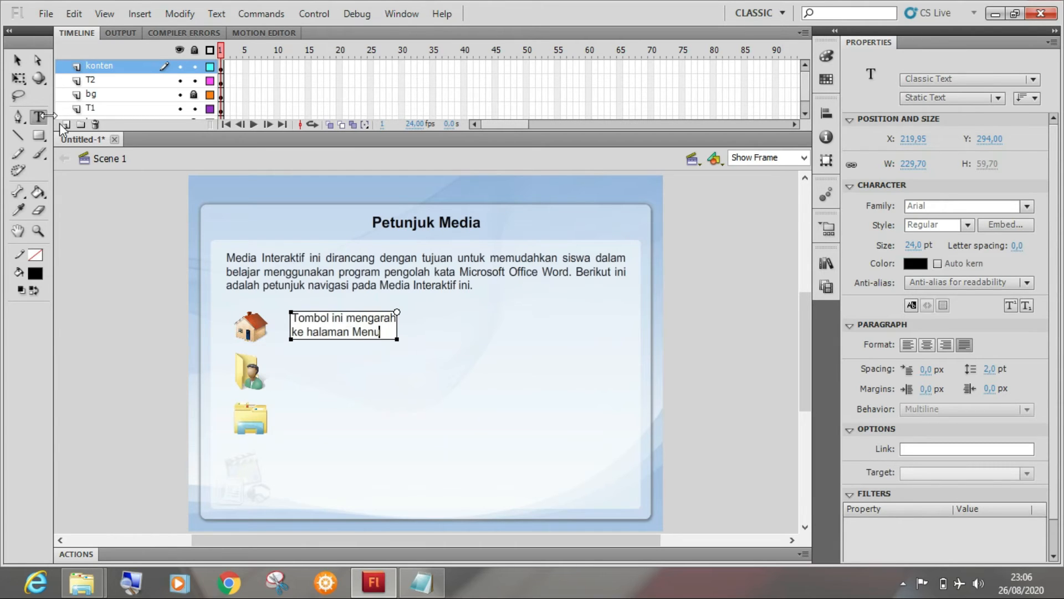
click(18, 60)
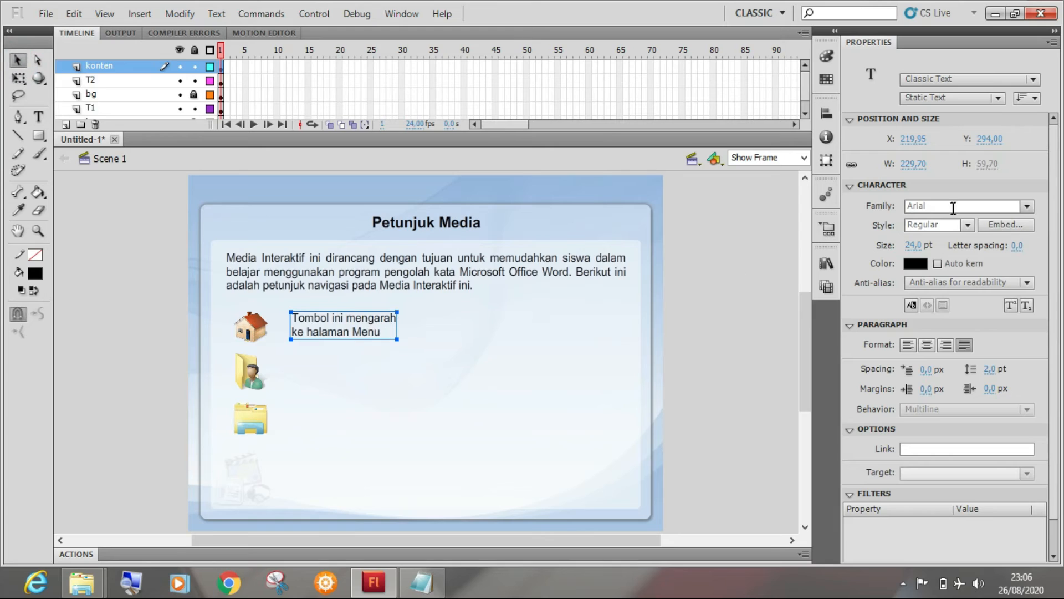
Step: Try font sizes of 14, 16 and 18 pt on the home icon's caption
click(913, 246)
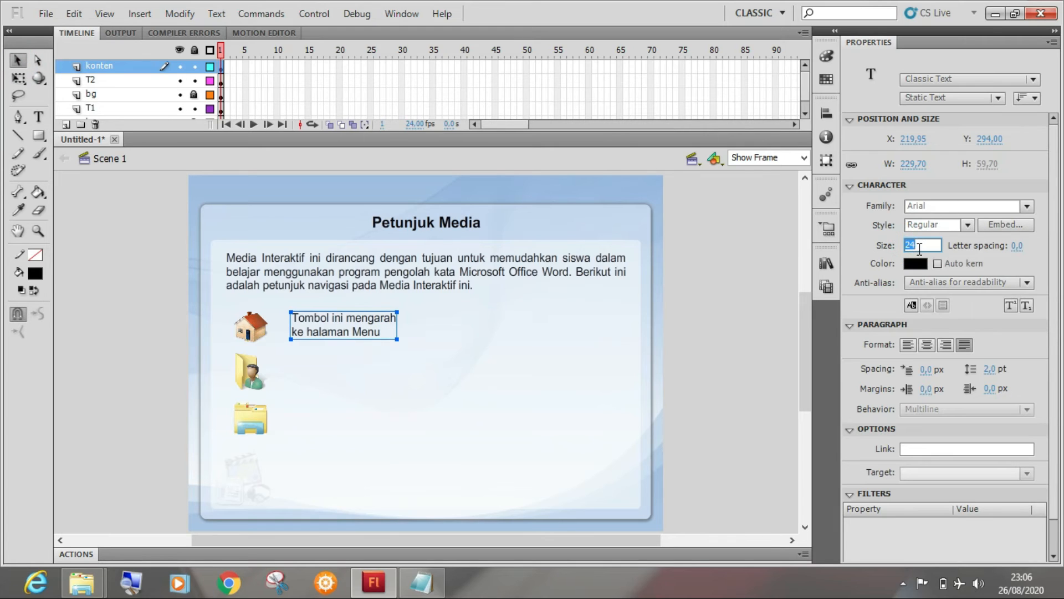
text(14)
key(Return)
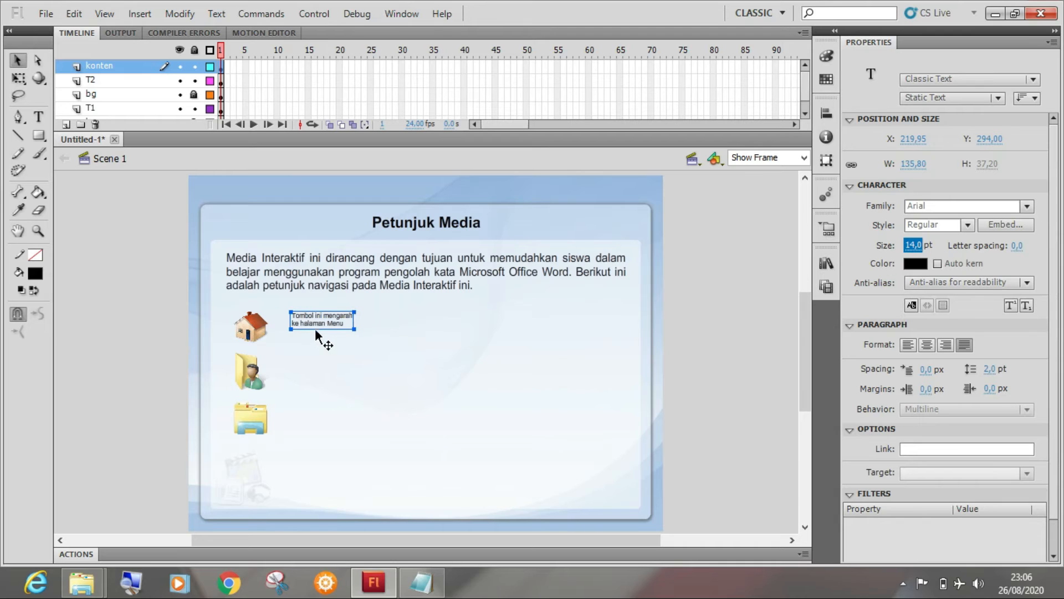
click(916, 247)
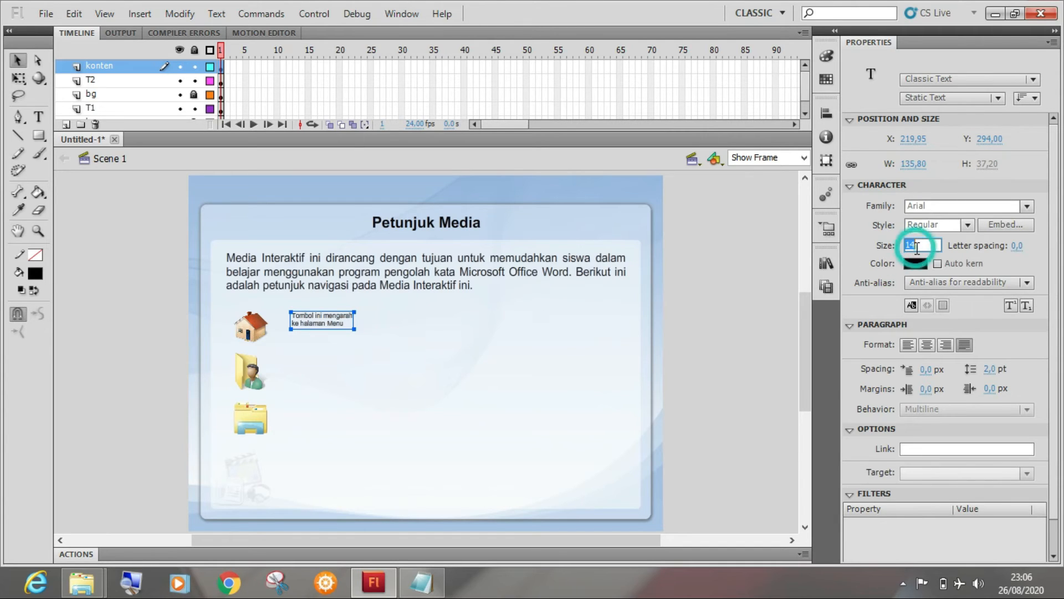
text(16)
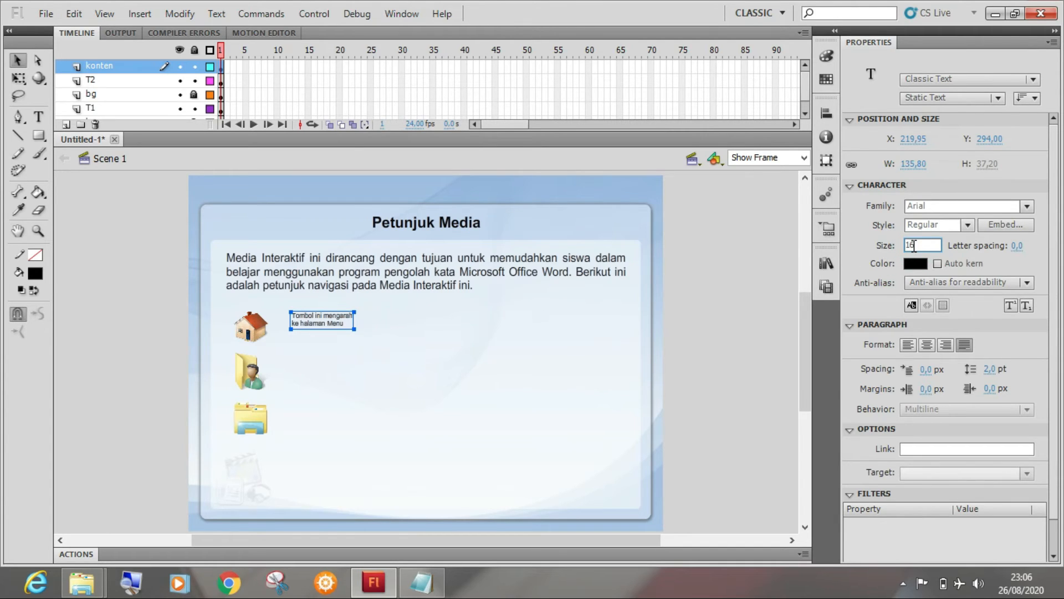
key(Return)
click(917, 247)
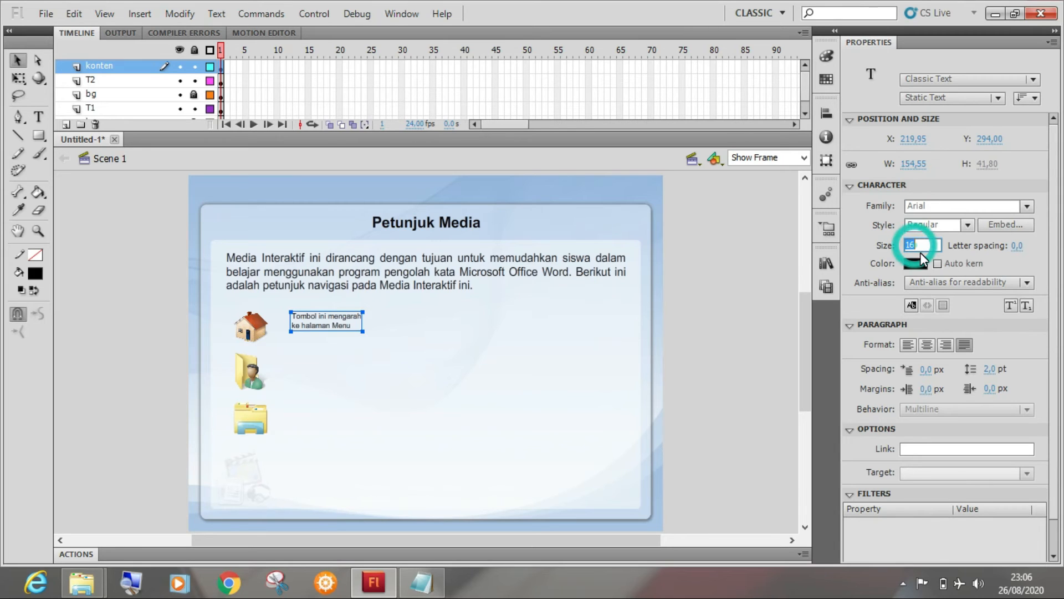
text(18)
key(Return)
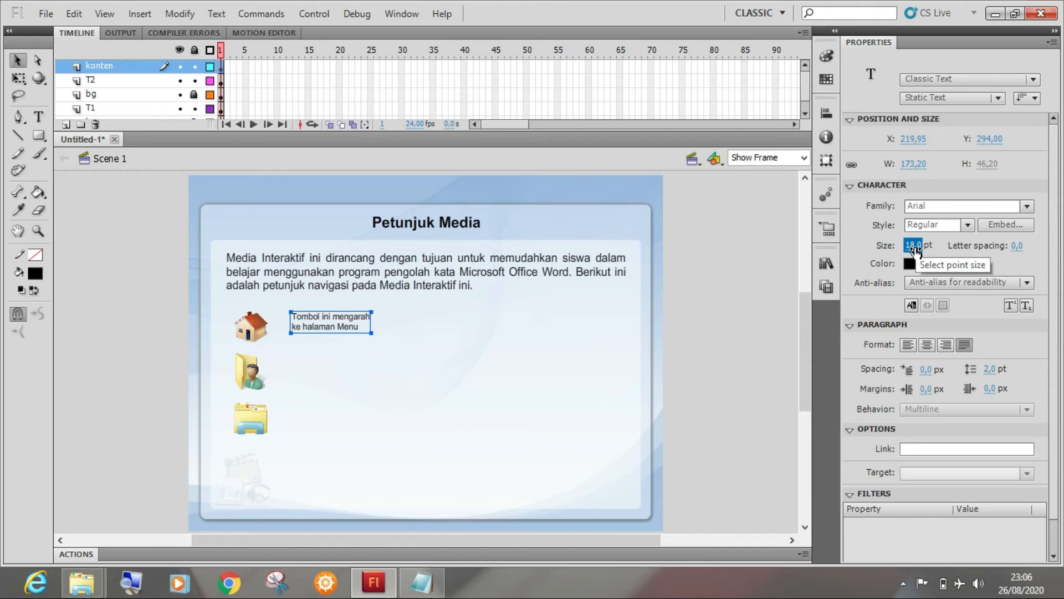
Step: Set the home icon caption's font size to 20 pt
click(915, 248)
text(20)
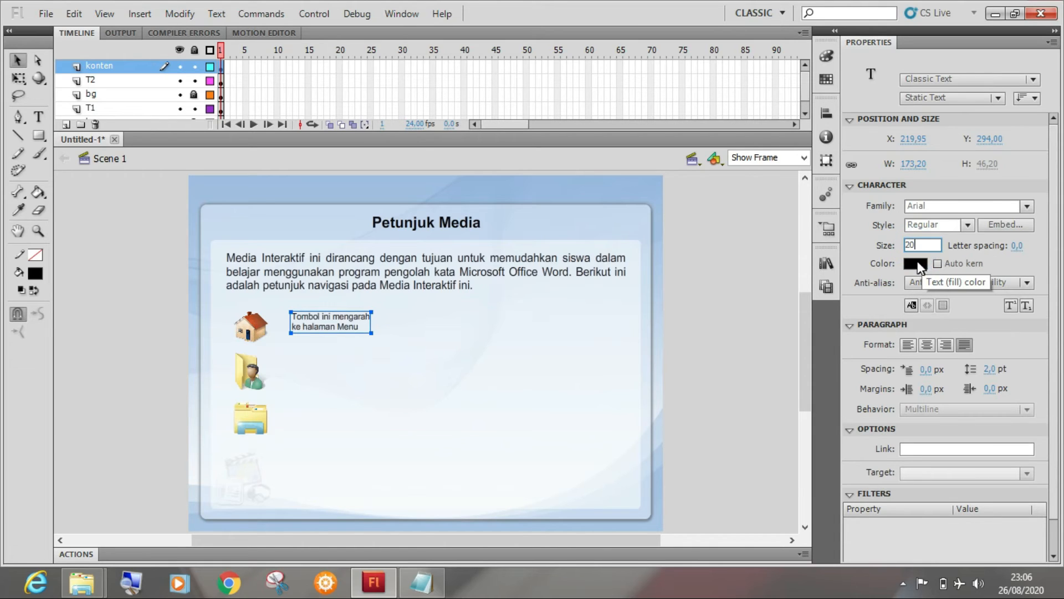
key(Return)
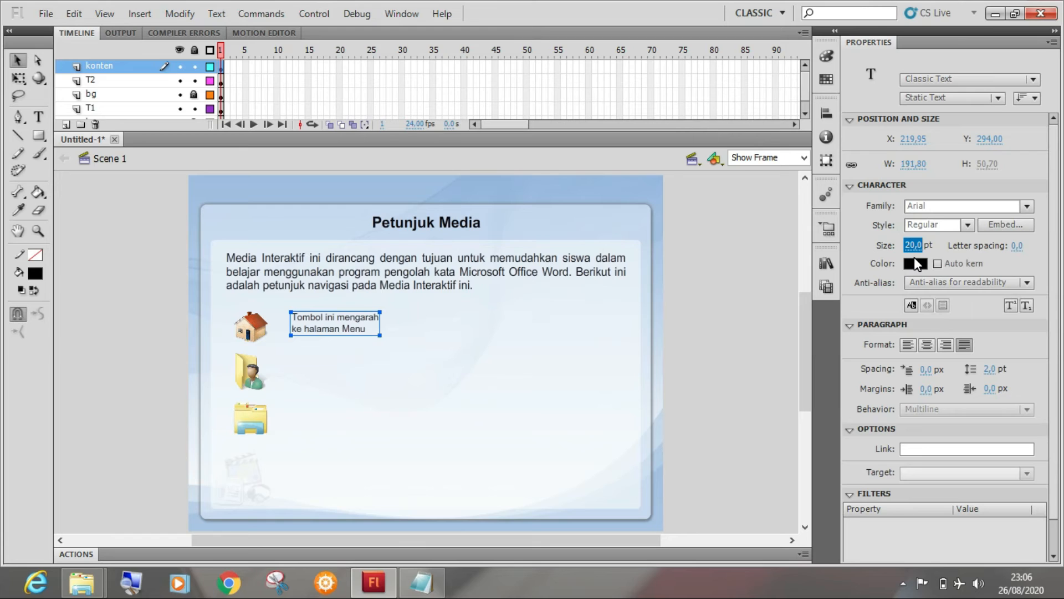
click(117, 203)
Step: Nudge the home icon's caption to about X 217, Y 301 so it lines up beside the icon
click(306, 319)
key(Left)
key(Left)
key(Left)
key(Left)
key(Left)
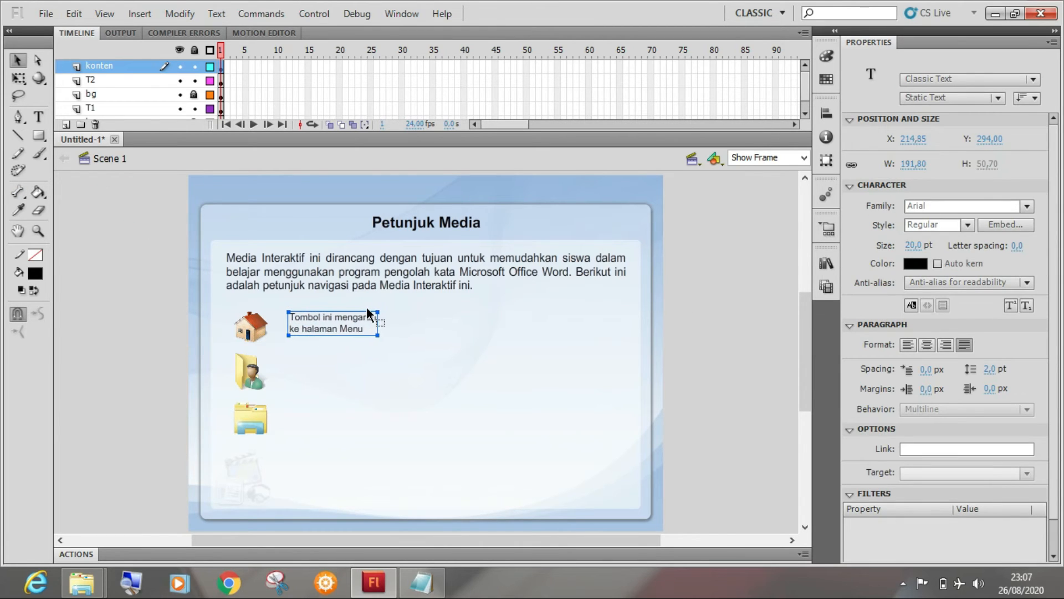
key(Down)
key(Down)
key(Down)
key(Down)
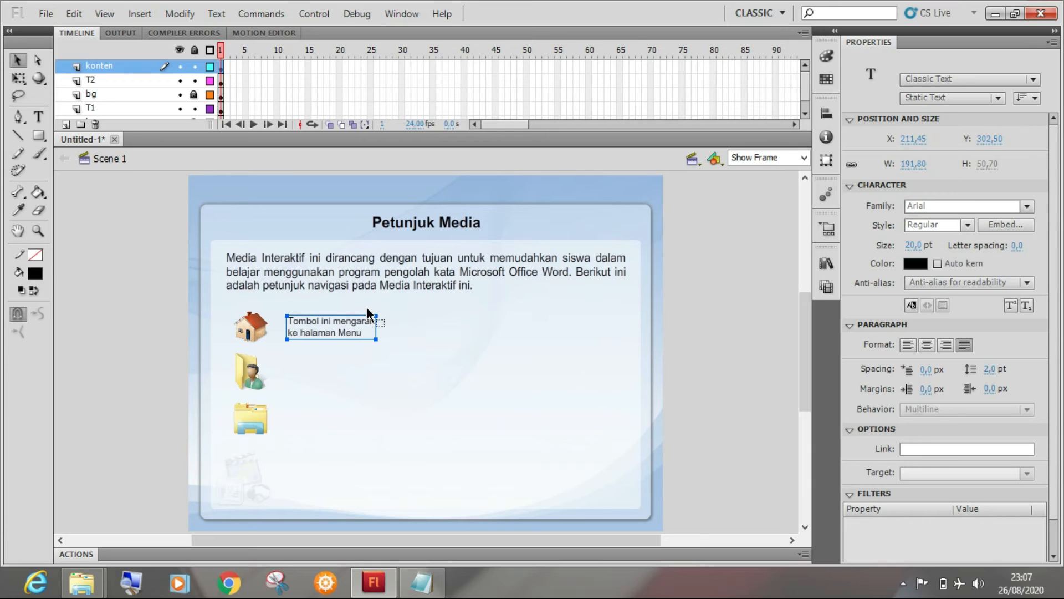
key(Right)
key(Right)
key(Right)
key(Right)
key(Right)
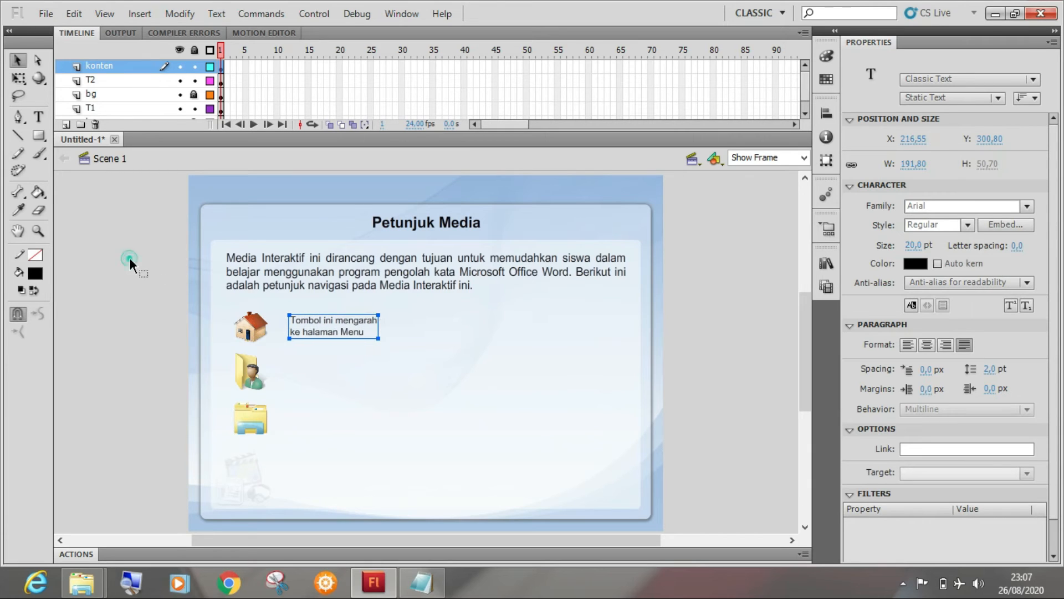
click(130, 258)
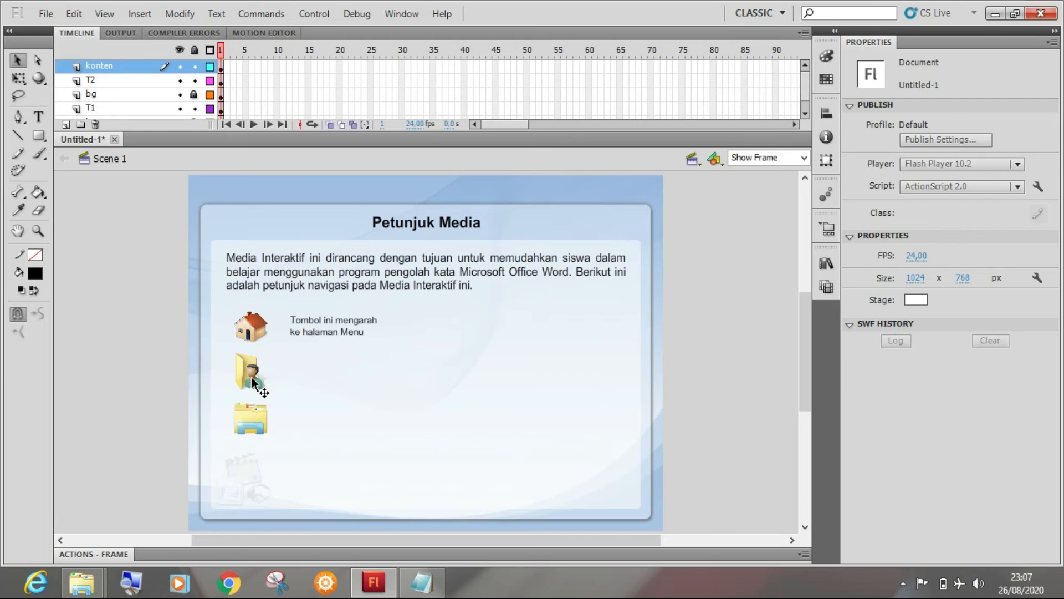
Step: Duplicate the home icon's caption to about Y 400 beside the person-folder icon and change its word "Menu" to "Profile"
click(344, 324)
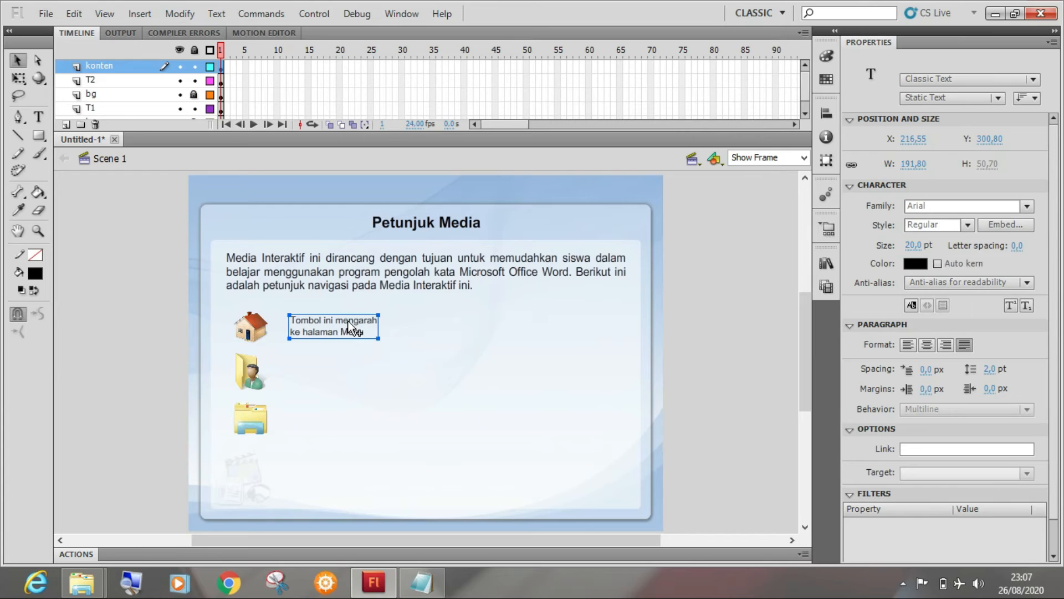
drag(349, 320, 349, 367)
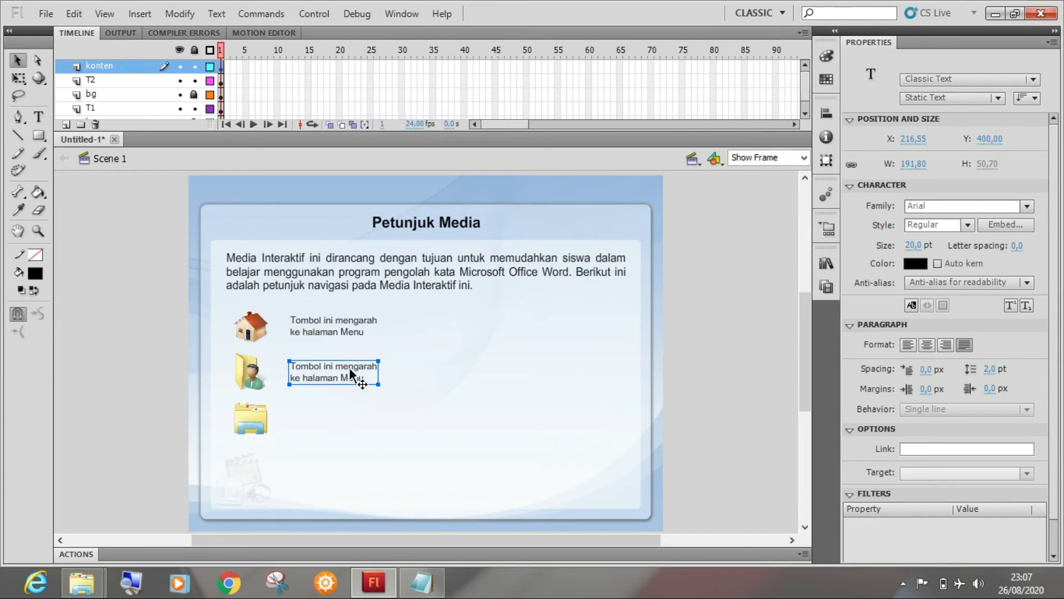
key(t)
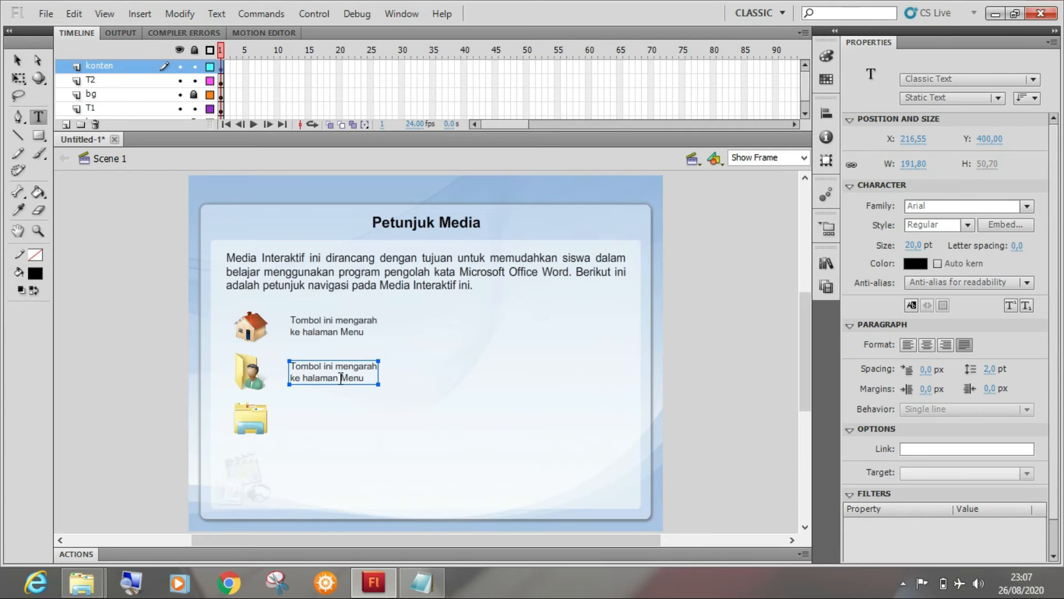
click(347, 380)
double_click(347, 379)
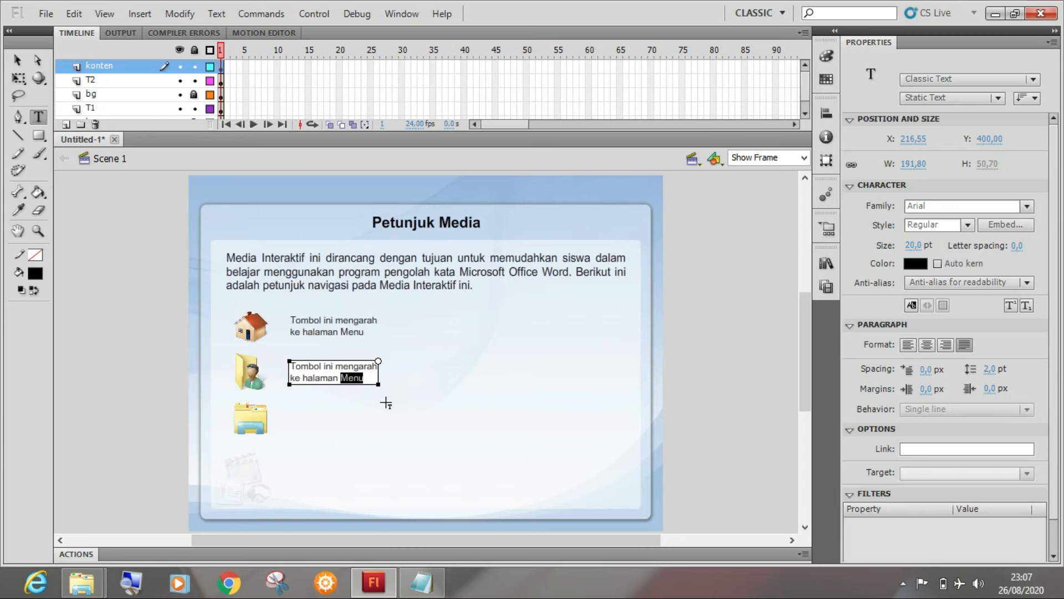
text(Profile)
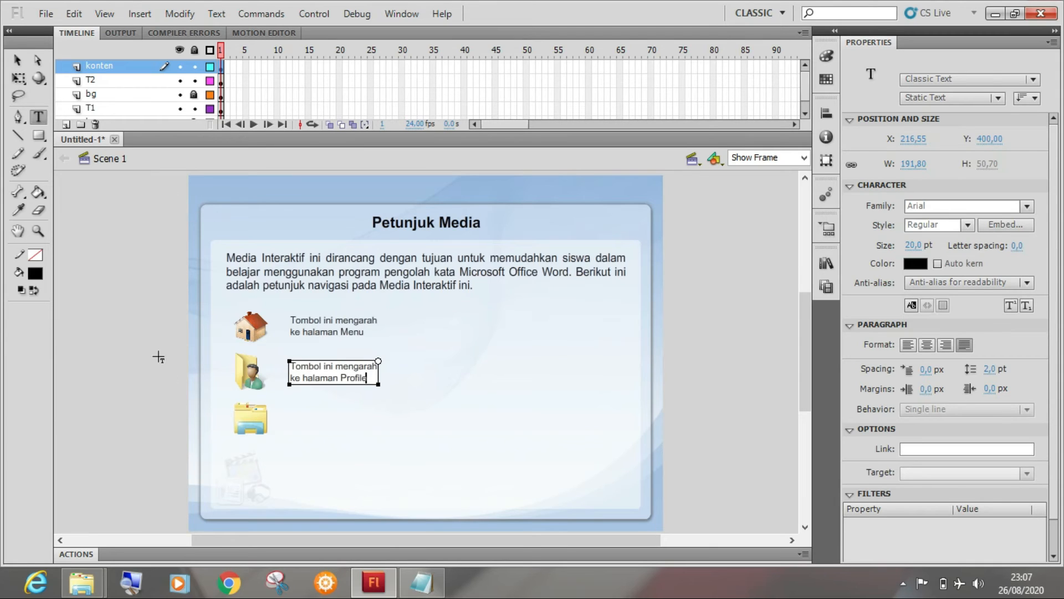
Step: Duplicate the Profile caption to about Y 499 beside the yellow folder icon and change its word "Profile" to "Materi"
click(17, 60)
drag(318, 377, 319, 429)
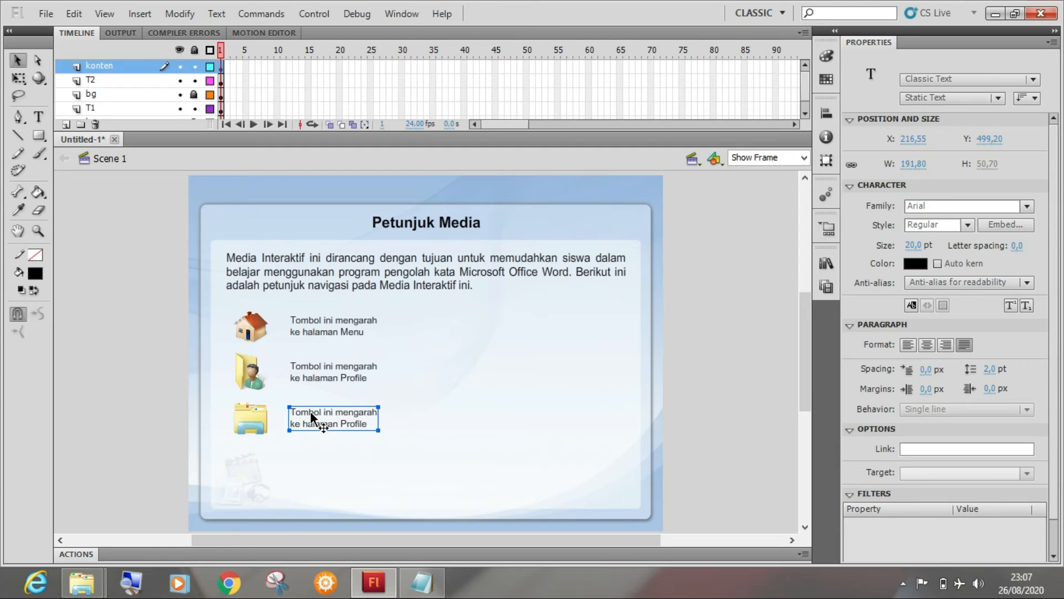
double_click(313, 420)
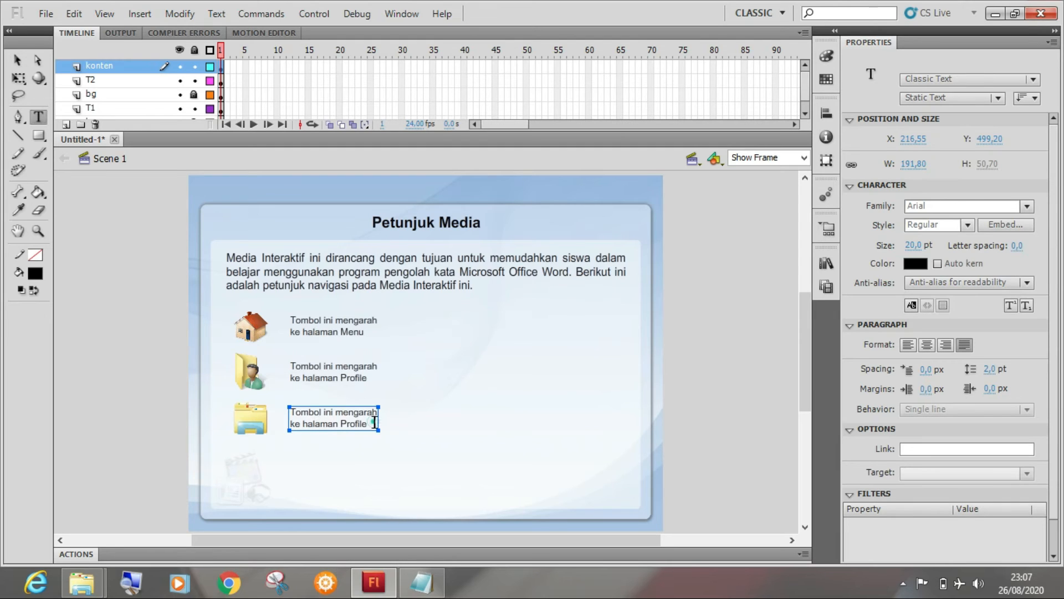
drag(367, 424, 341, 426)
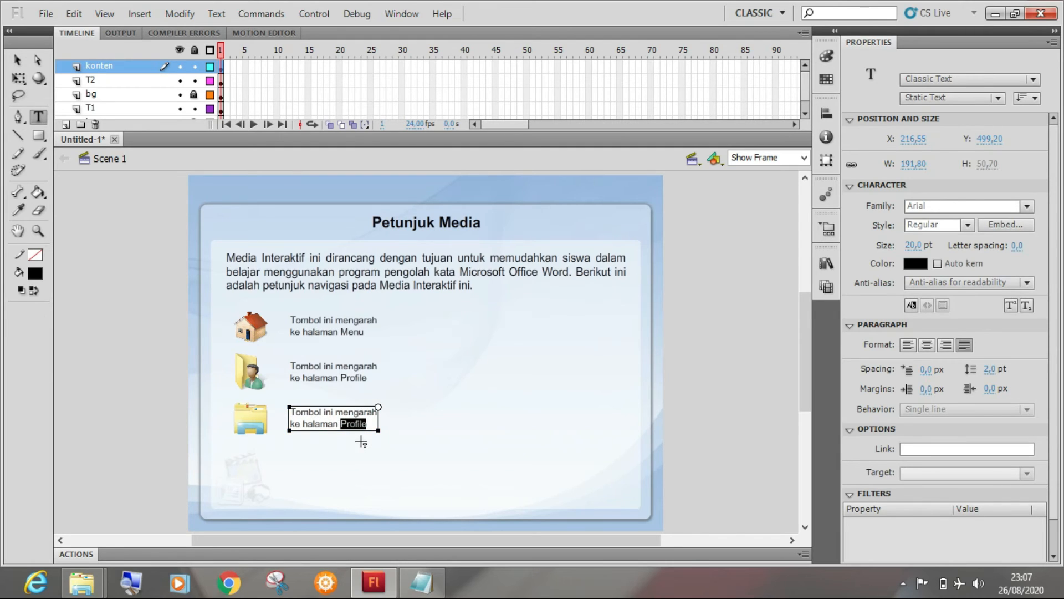
text(Materi)
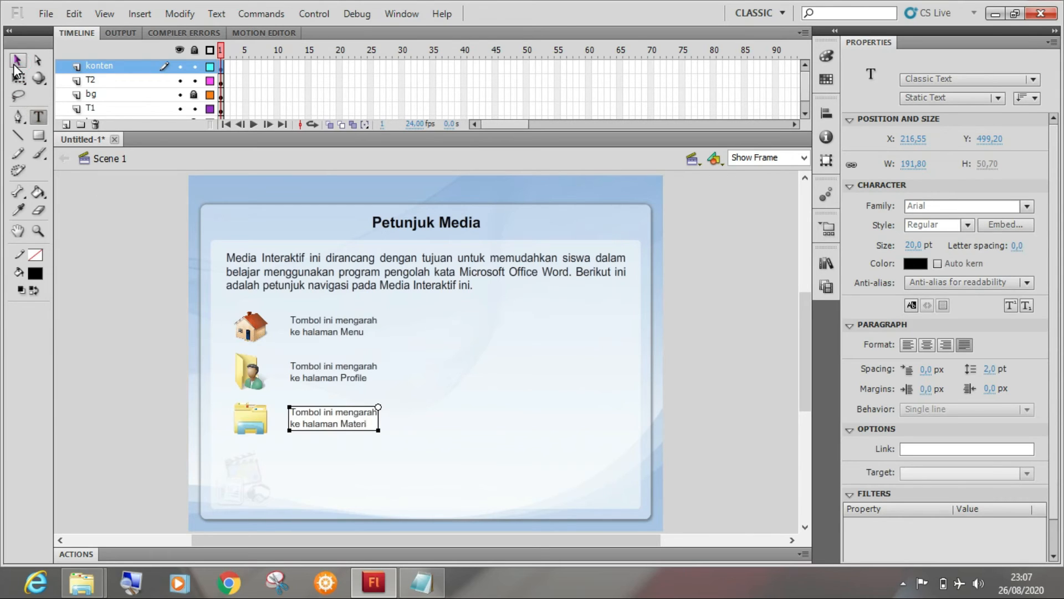
click(17, 60)
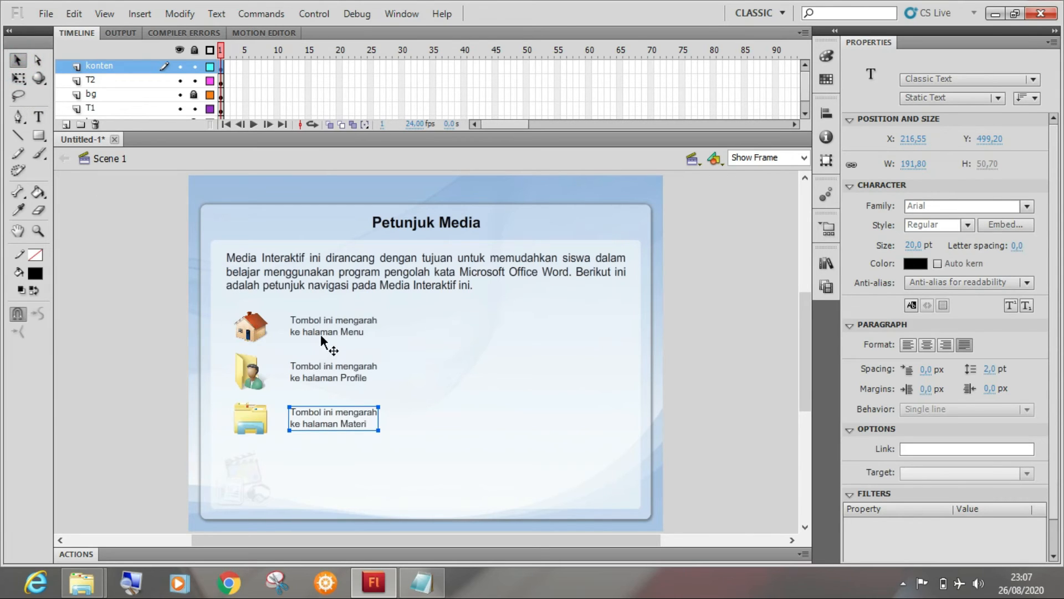
click(344, 253)
click(144, 288)
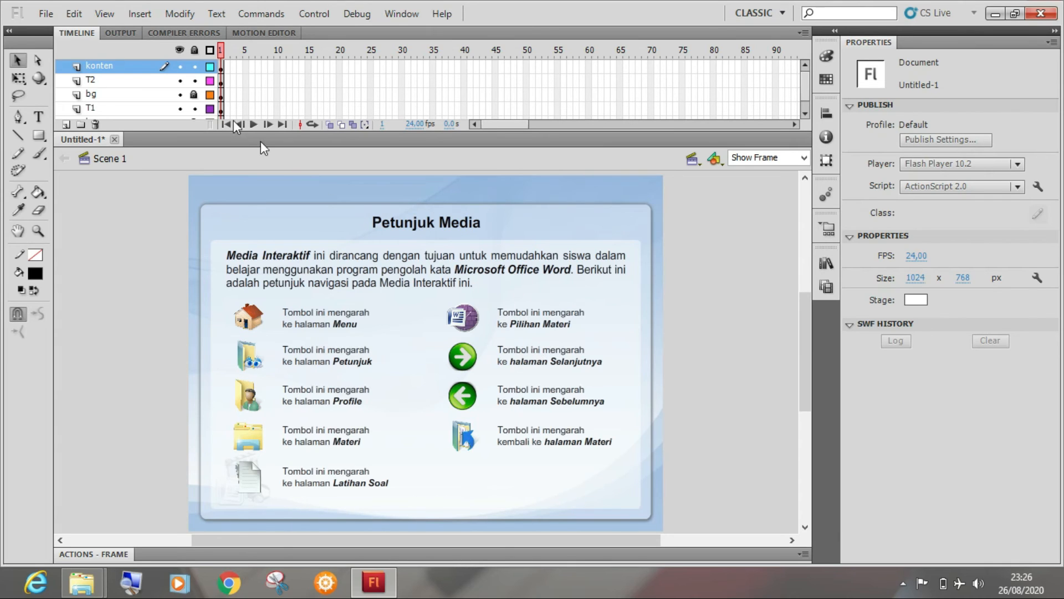
Step: Add a new layer above konten and name it "btn back"
click(66, 123)
double_click(102, 65)
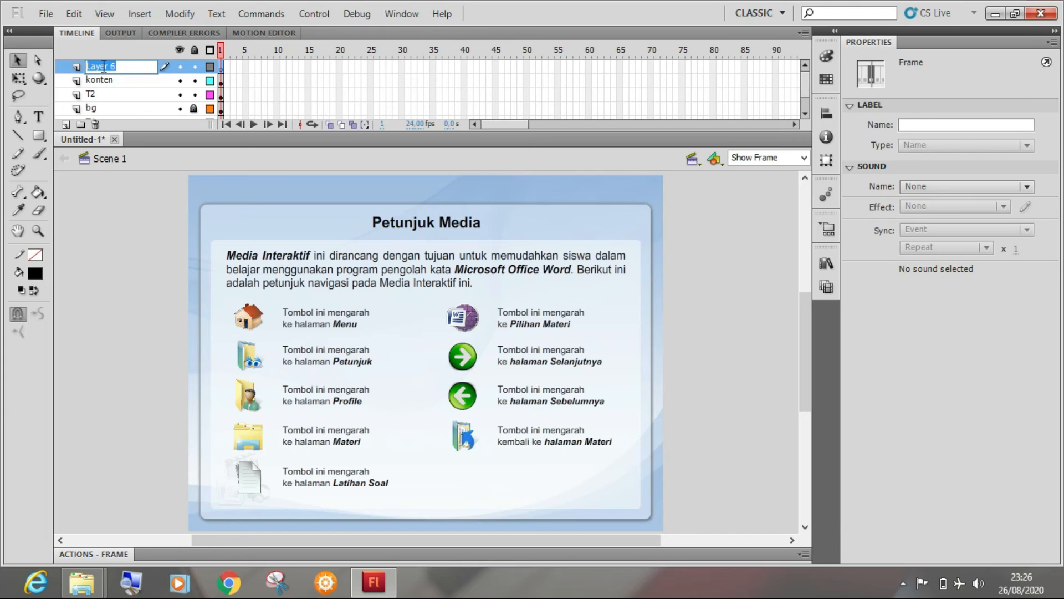
text(btn back)
key(Return)
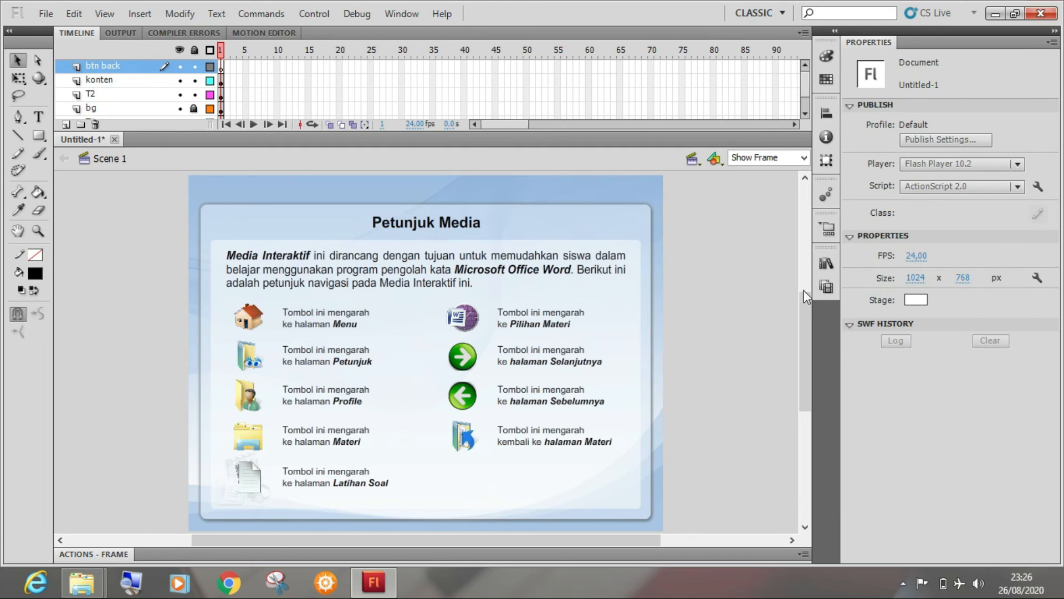
Step: Place the library's house image, Windows 7 (198).png, on the lower right area of the page on the btn back layer
click(826, 263)
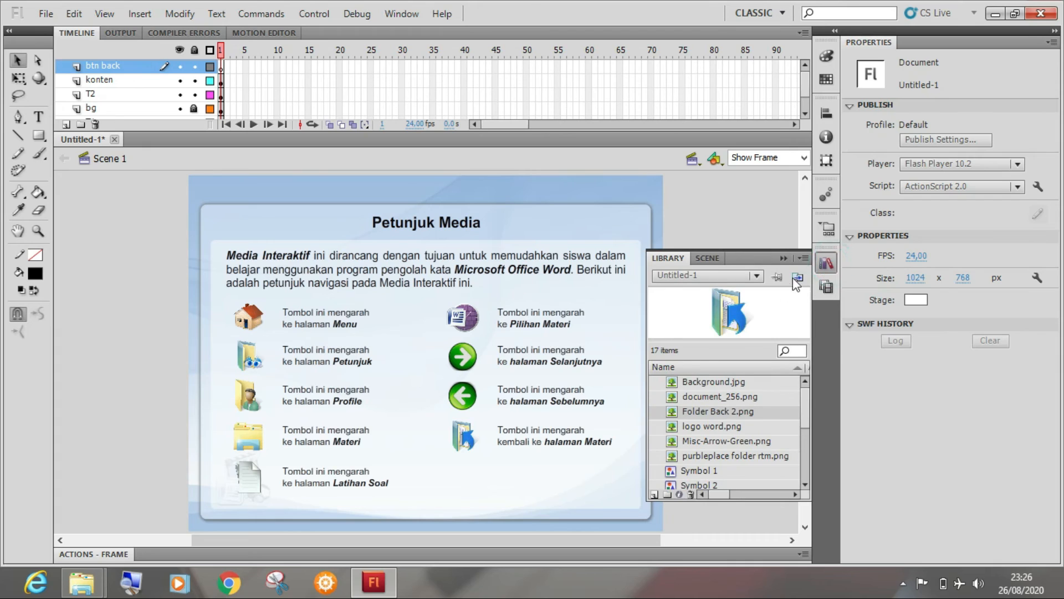
click(740, 460)
scroll(741, 464, down, 3)
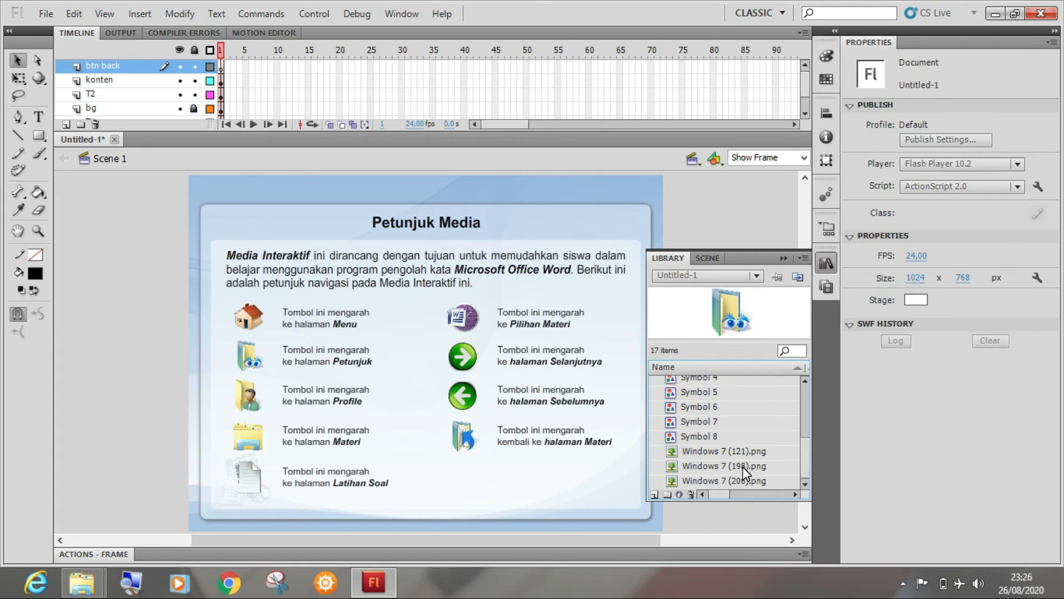
click(743, 465)
drag(739, 466, 561, 458)
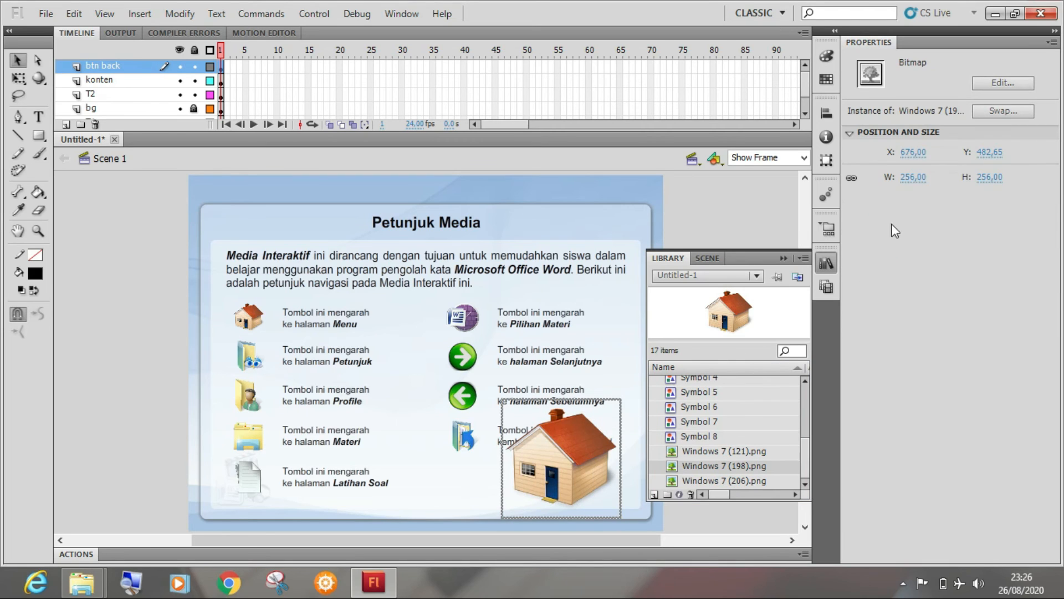
Step: Resize the placed house image to 90 px wide and move it to about X 837, Y 607 in the page's lower-right corner
click(913, 178)
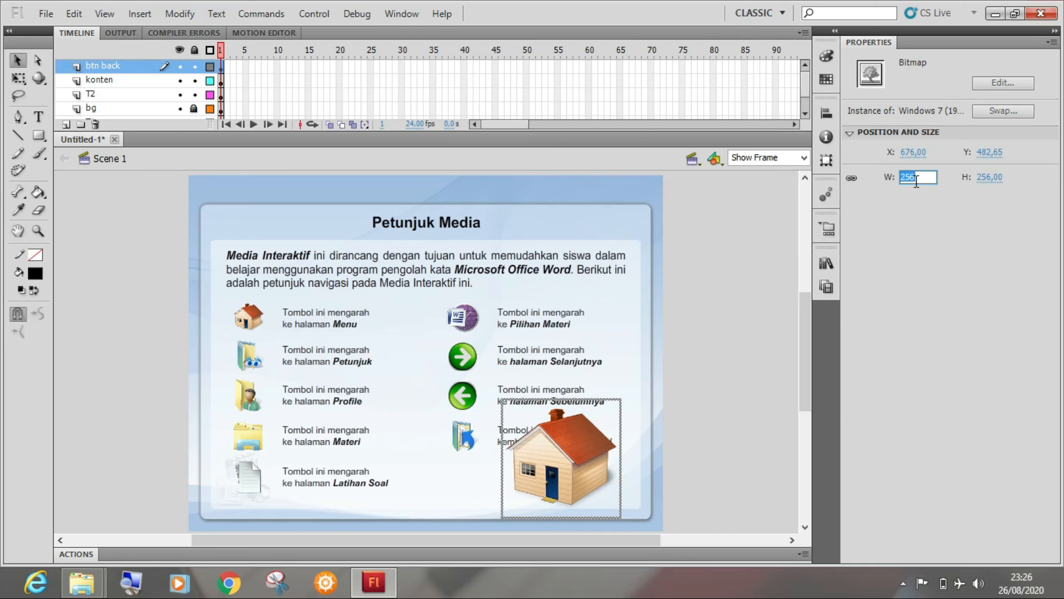
text(90)
key(Return)
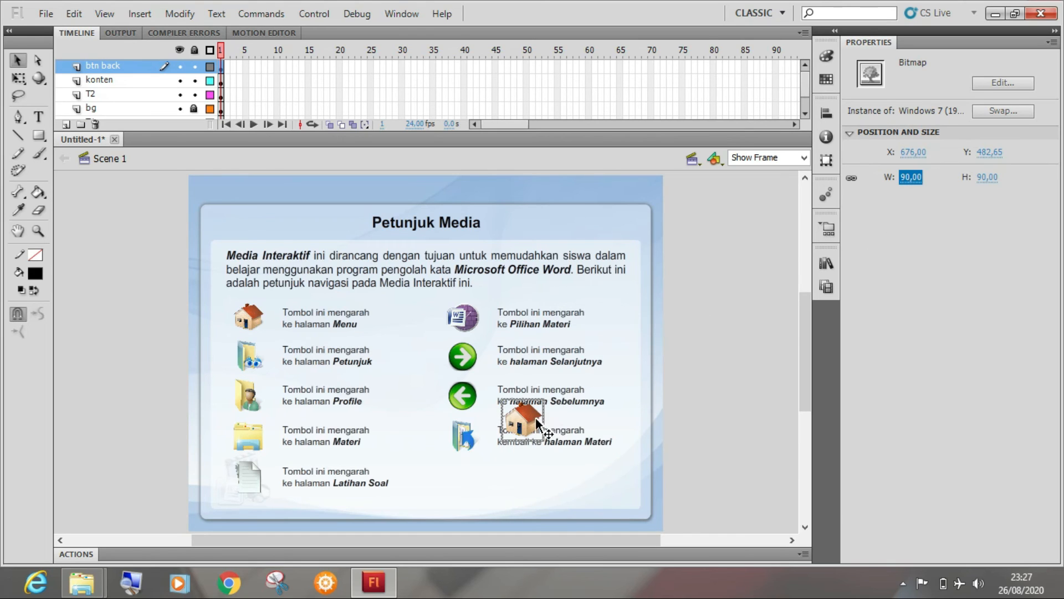
drag(539, 424, 607, 475)
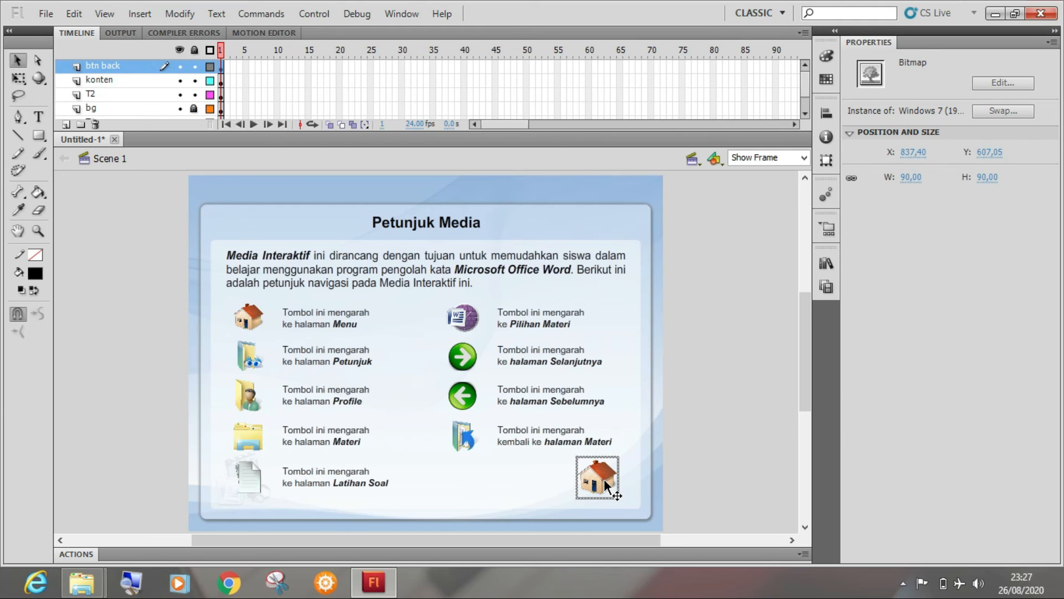
click(113, 203)
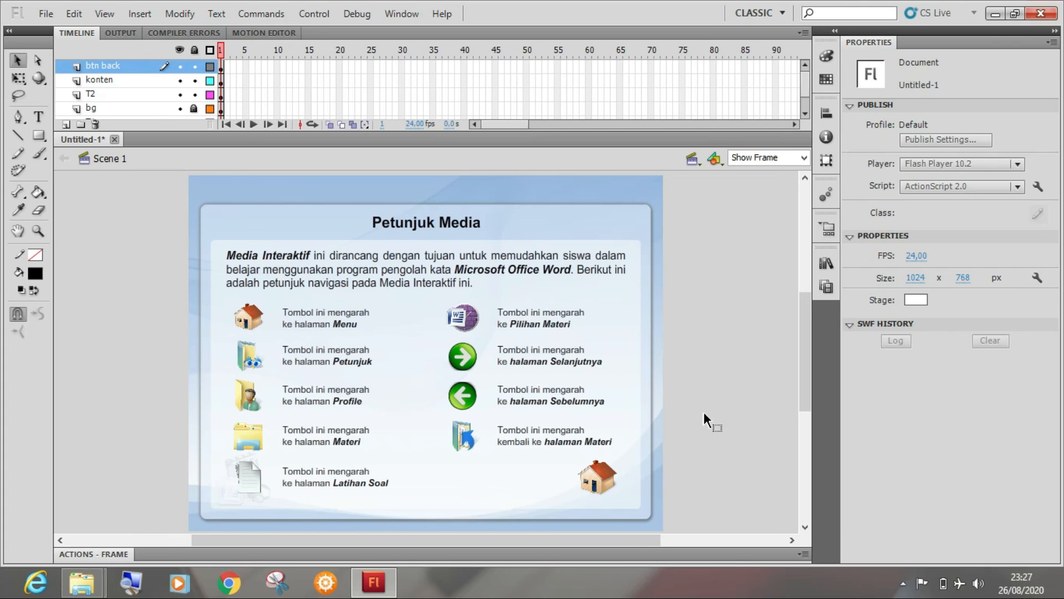
click(605, 474)
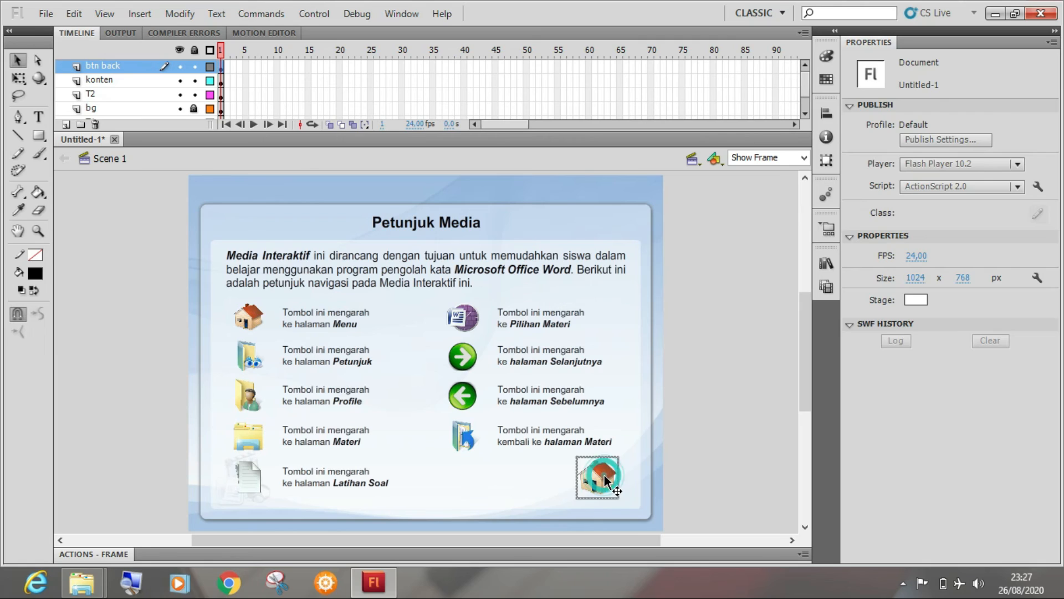
click(723, 373)
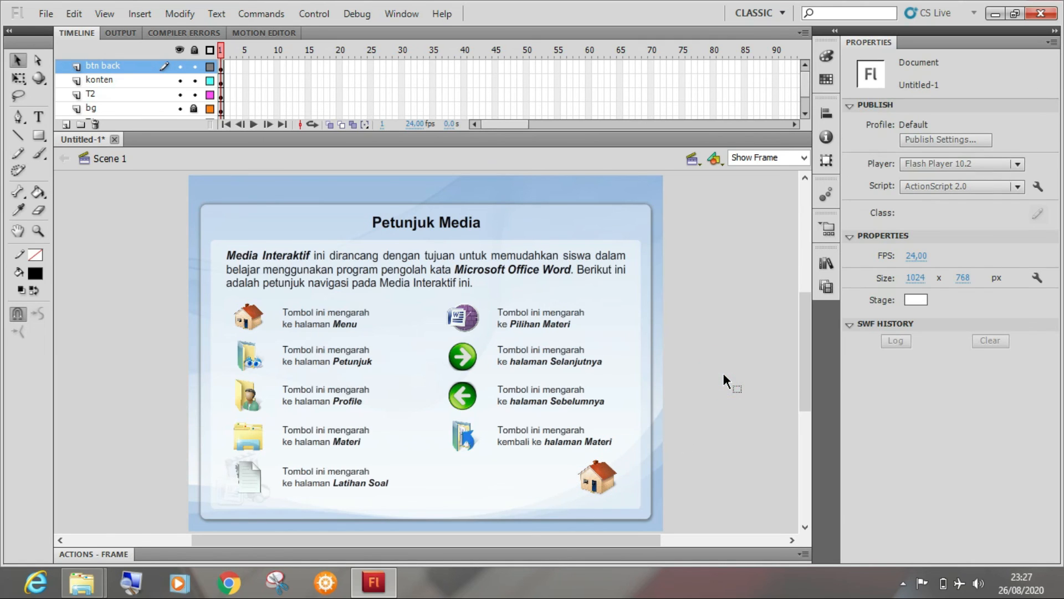
Step: Save the document as "petunjuk" in the New Project 2020 folder as a Flash CS5.5 Document
click(46, 15)
click(79, 156)
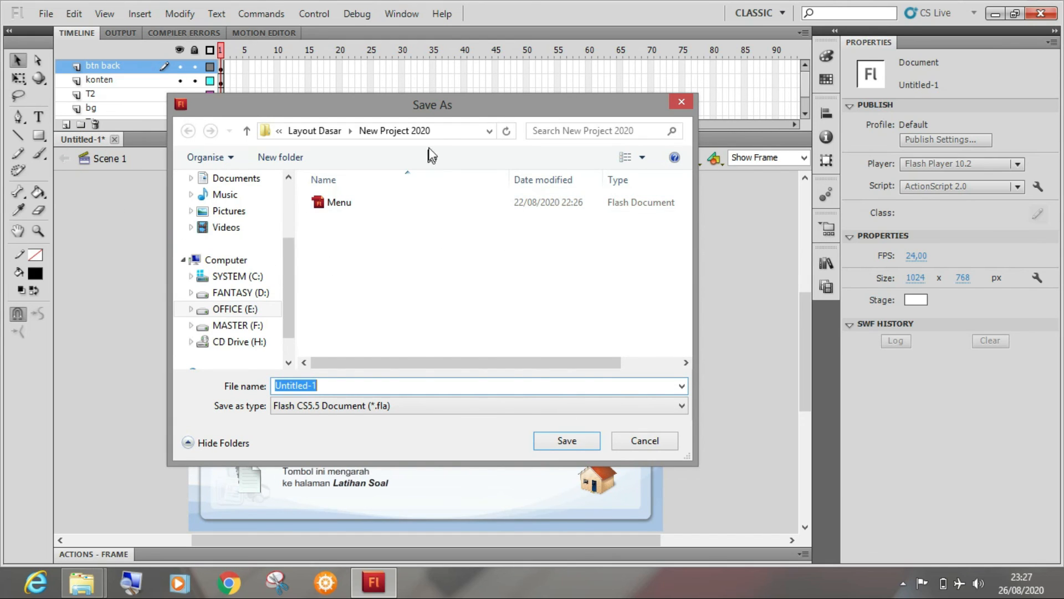
click(470, 107)
drag(470, 108, 780, 154)
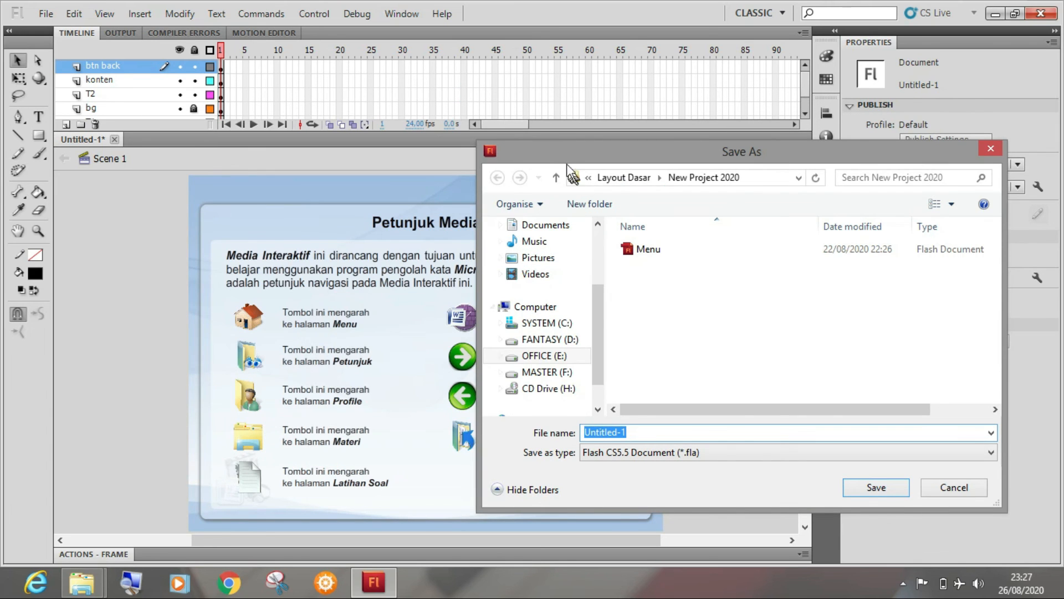
drag(572, 158, 393, 105)
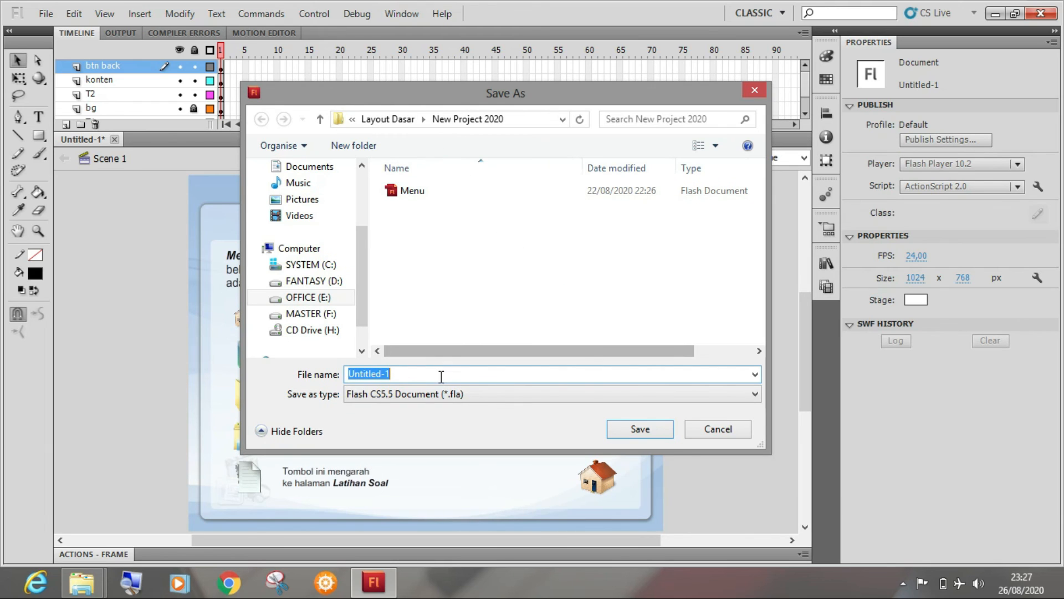
text(petunjuk)
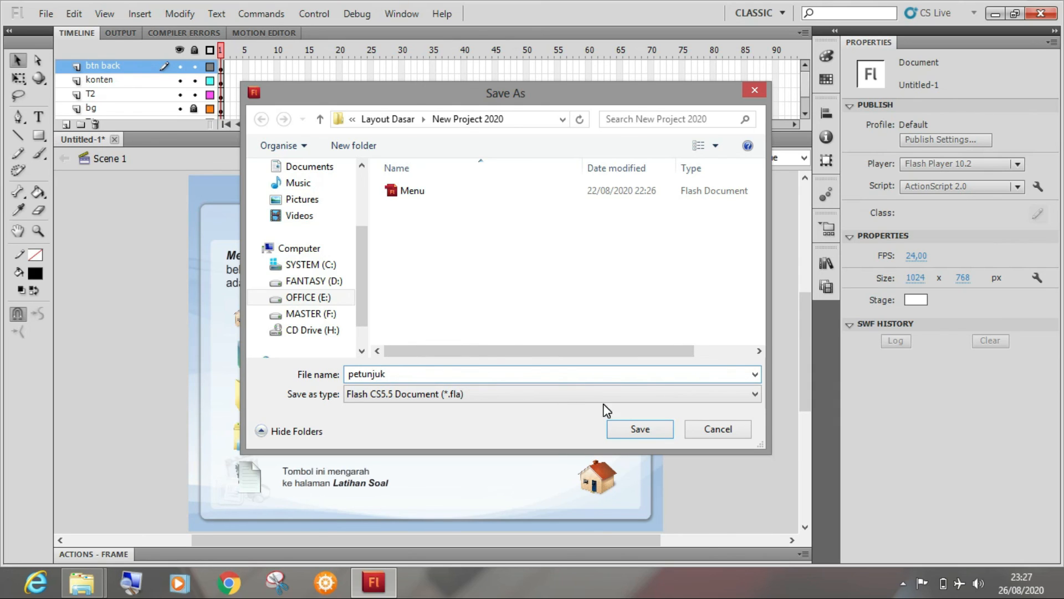
click(633, 430)
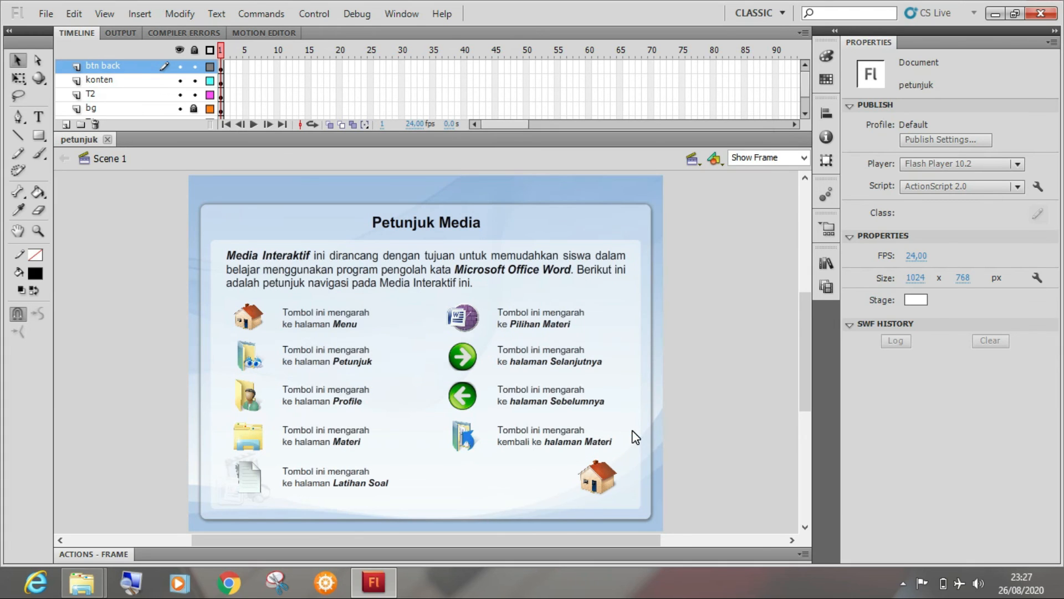
Step: Check the saved files in Latihan > Layout Dasar > New Project 2020 in File Explorer, and return to Flash
mouse_move(82, 591)
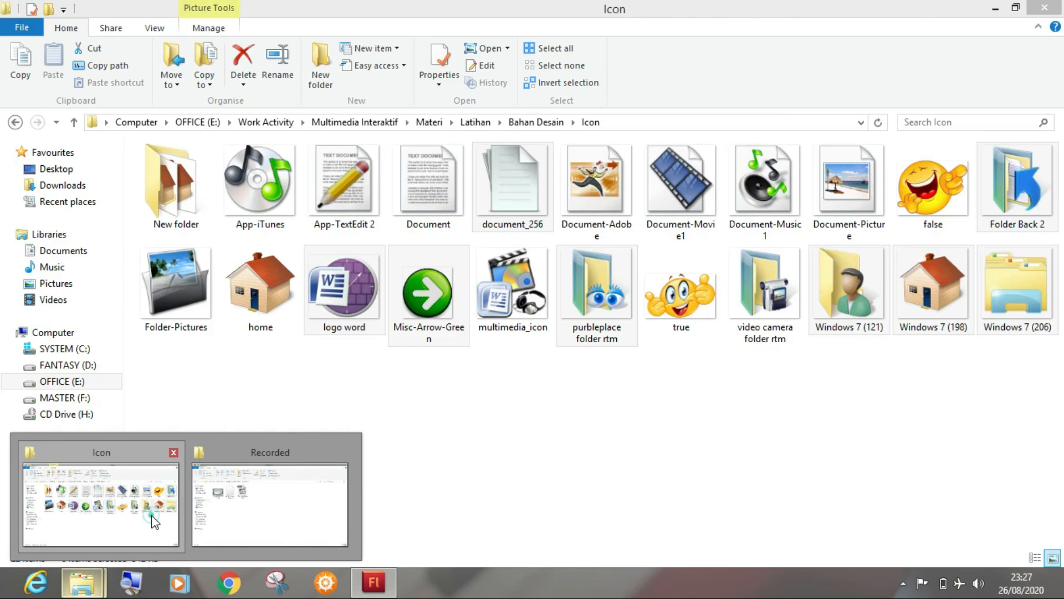
click(151, 514)
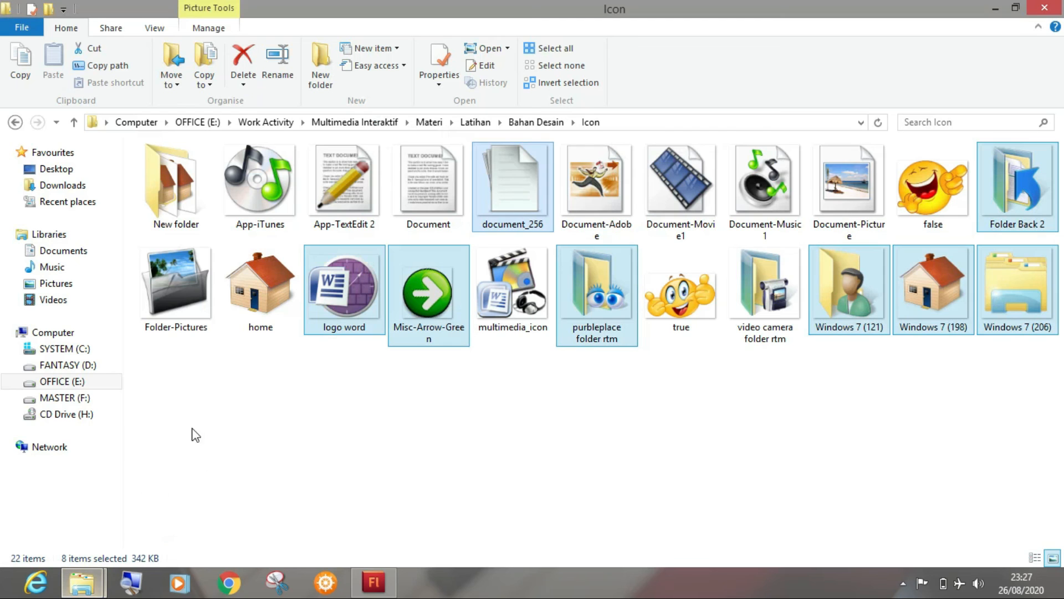
click(78, 387)
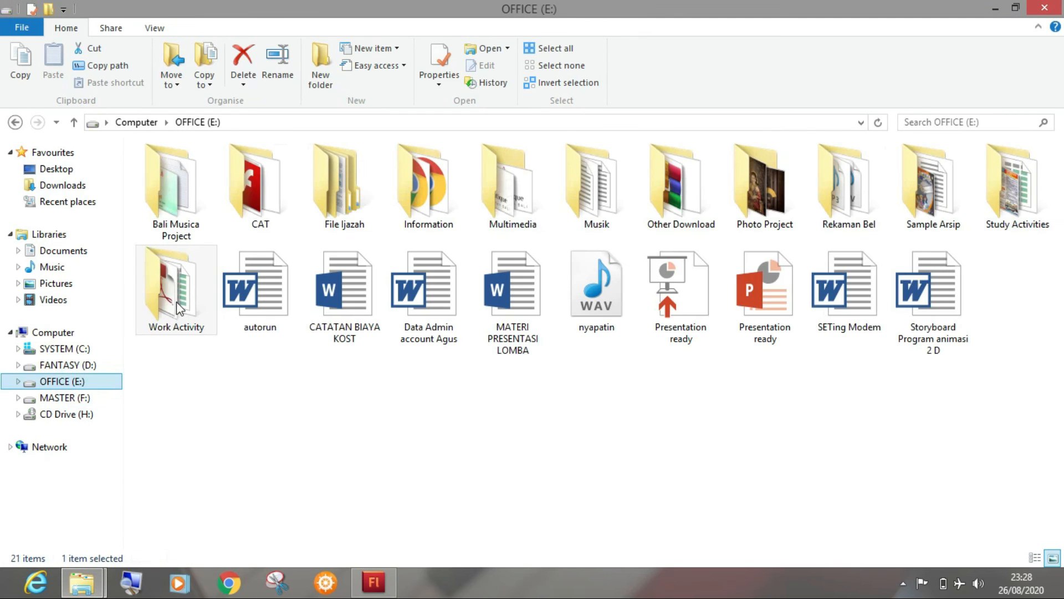
click(21, 118)
click(75, 122)
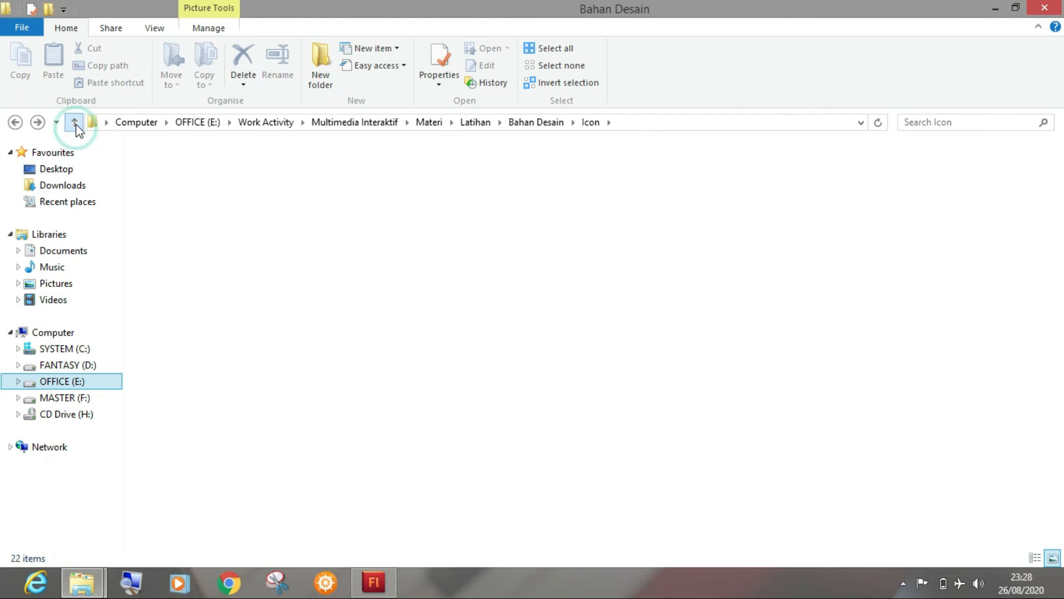
click(75, 123)
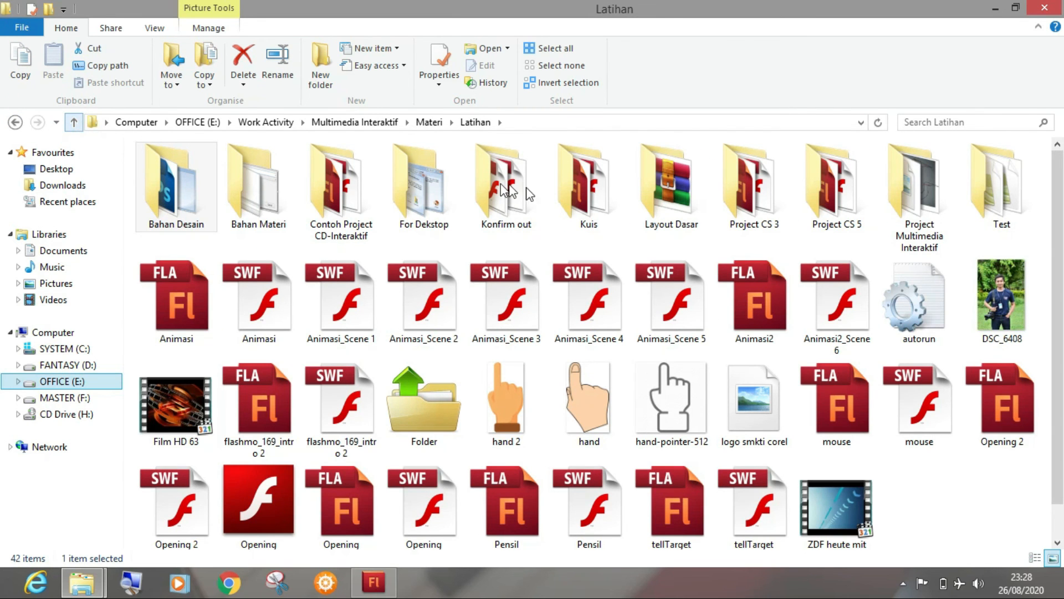
click(666, 204)
double_click(666, 204)
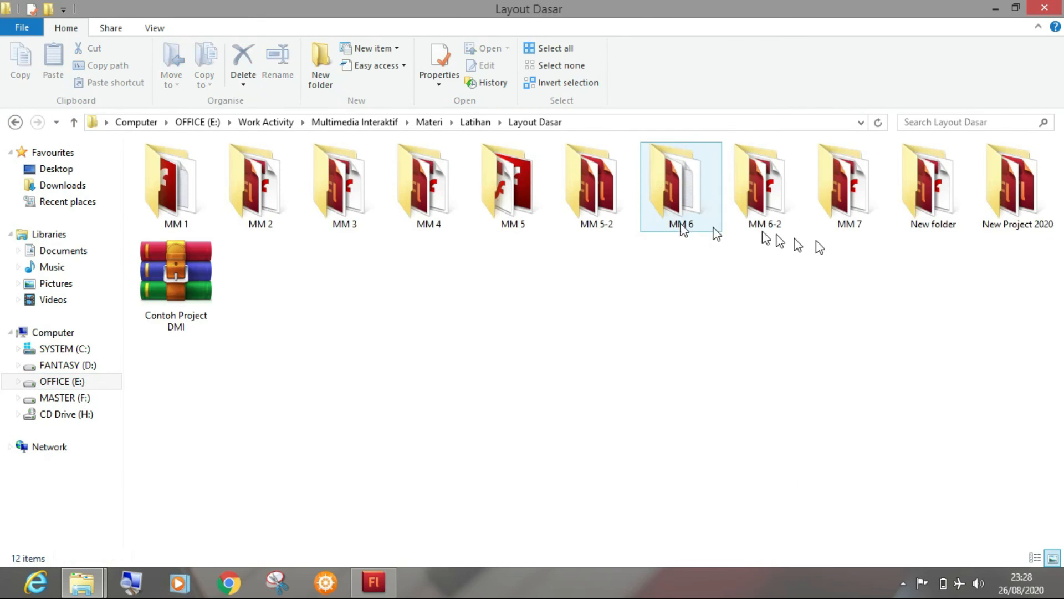
double_click(1025, 183)
double_click(350, 183)
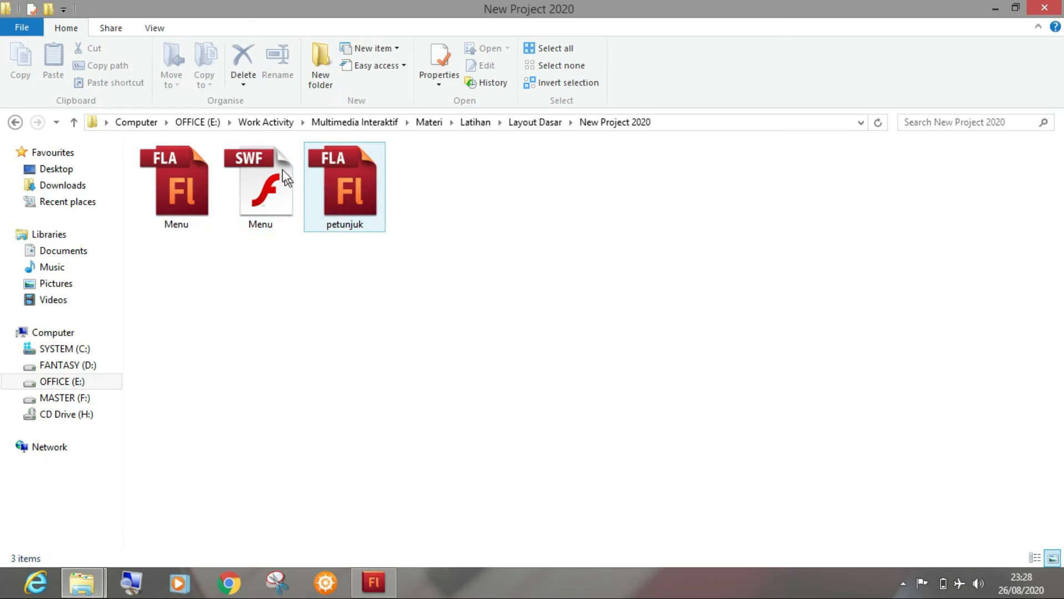
click(374, 580)
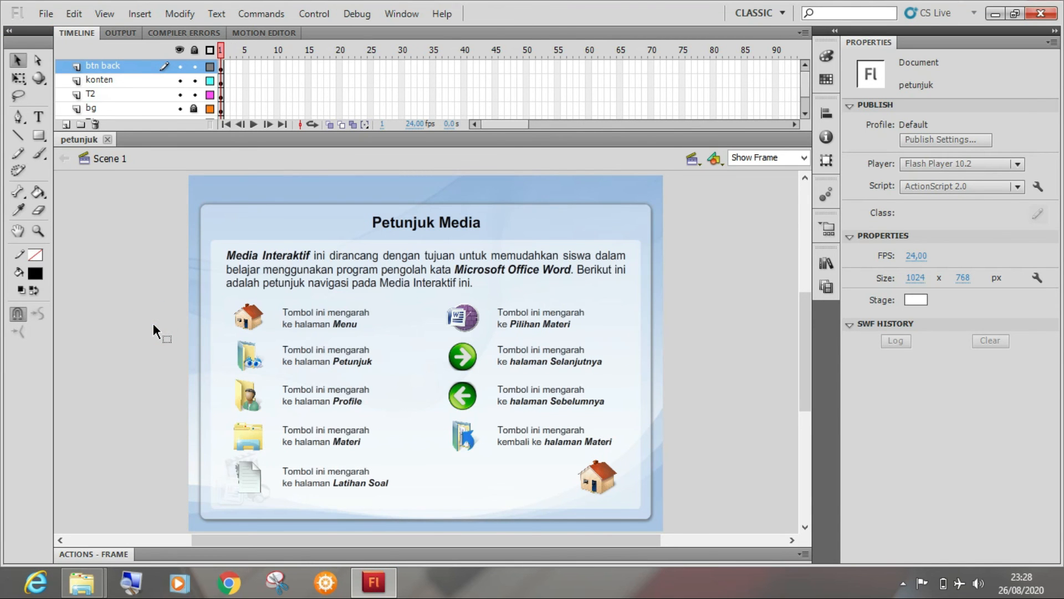
Step: Test the petunjuk movie to generate its SWF, fit the whole page in the preview, and close the preview
key(ctrl+Return)
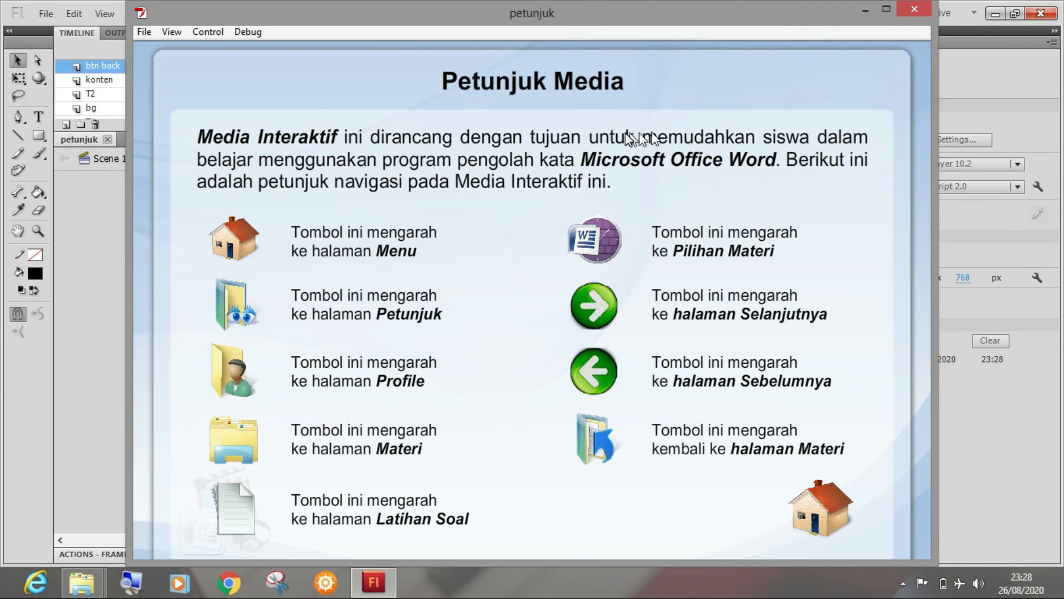
right_click(628, 138)
click(658, 192)
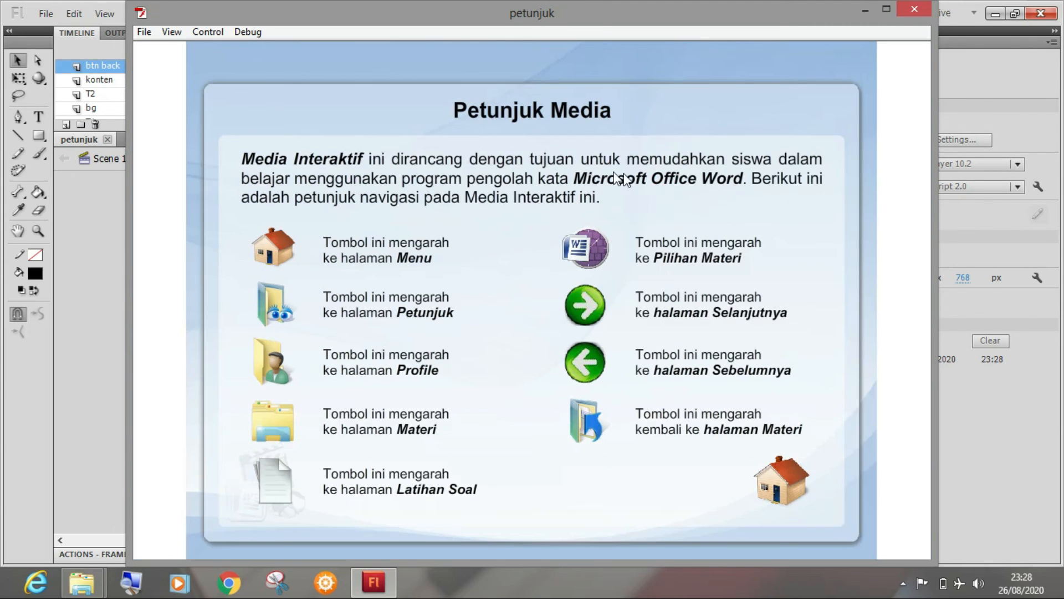
click(915, 10)
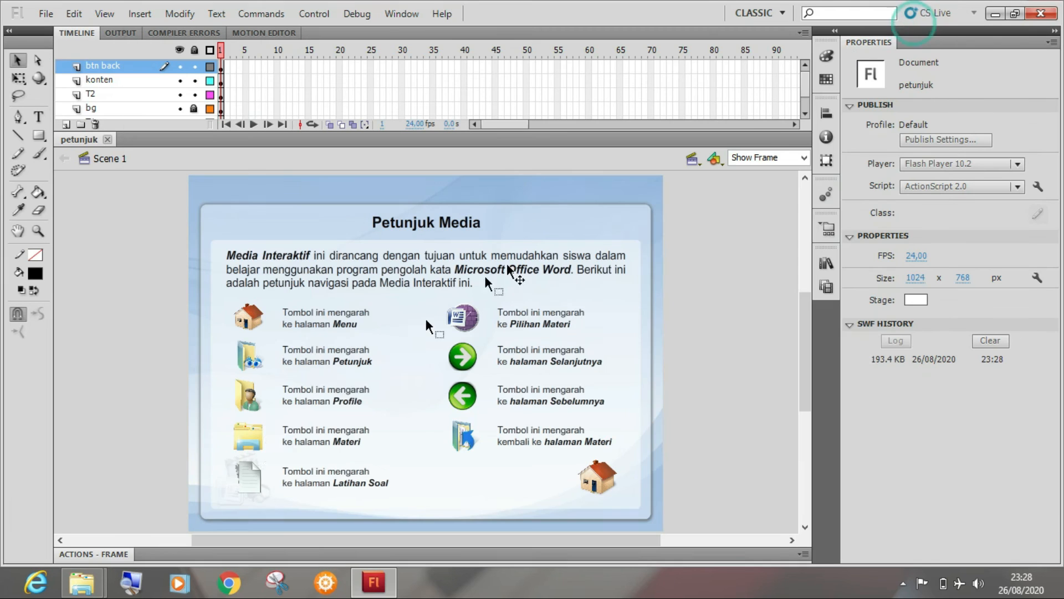
Step: Check the petunjuk FLA and SWF files in the New Project 2020 folder in File Explorer, and return to Flash
mouse_move(87, 592)
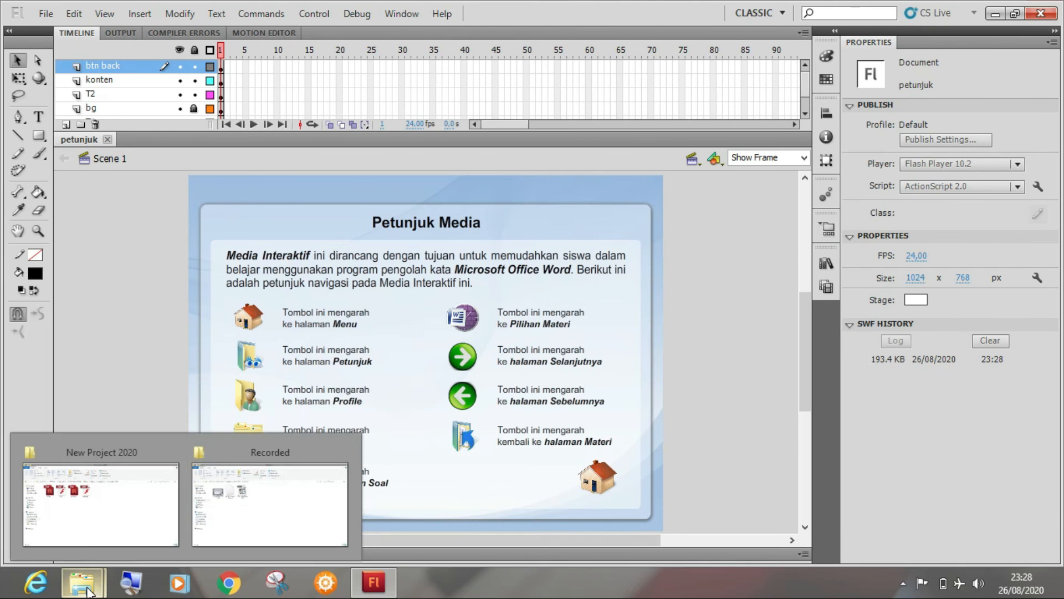
click(78, 537)
click(368, 320)
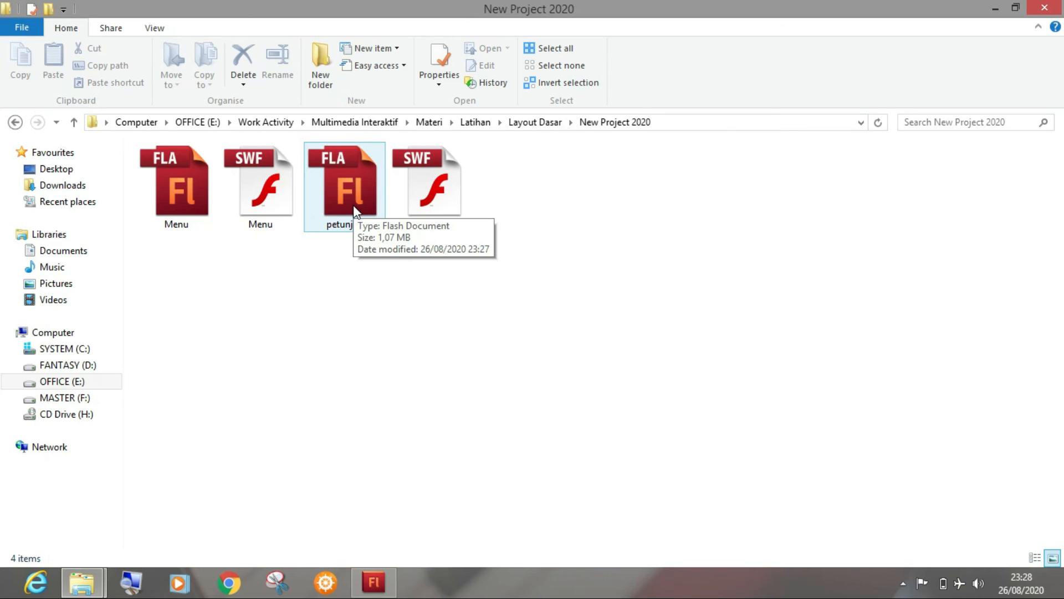
click(413, 183)
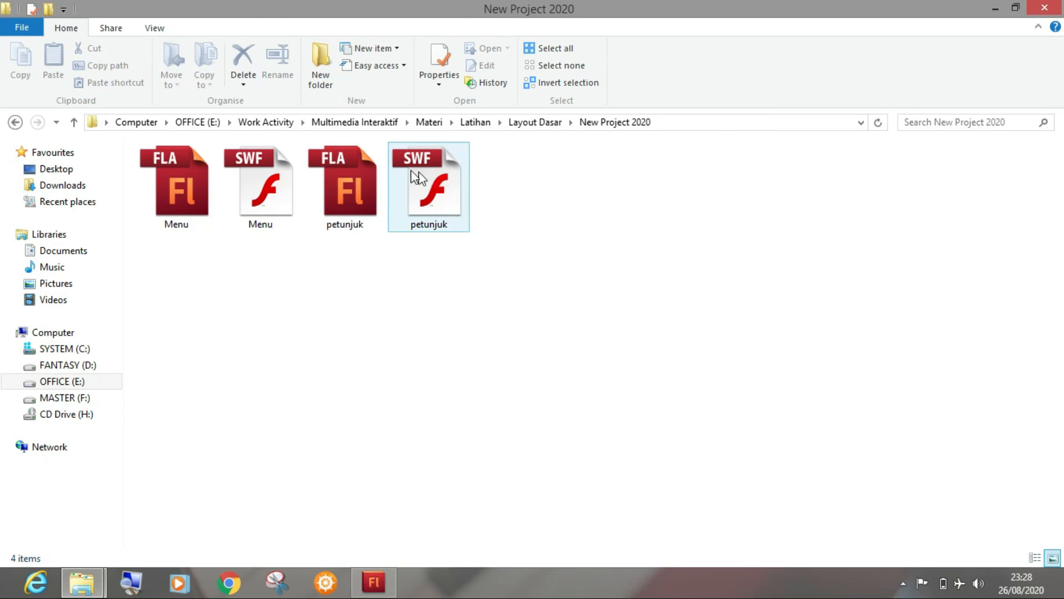
click(408, 281)
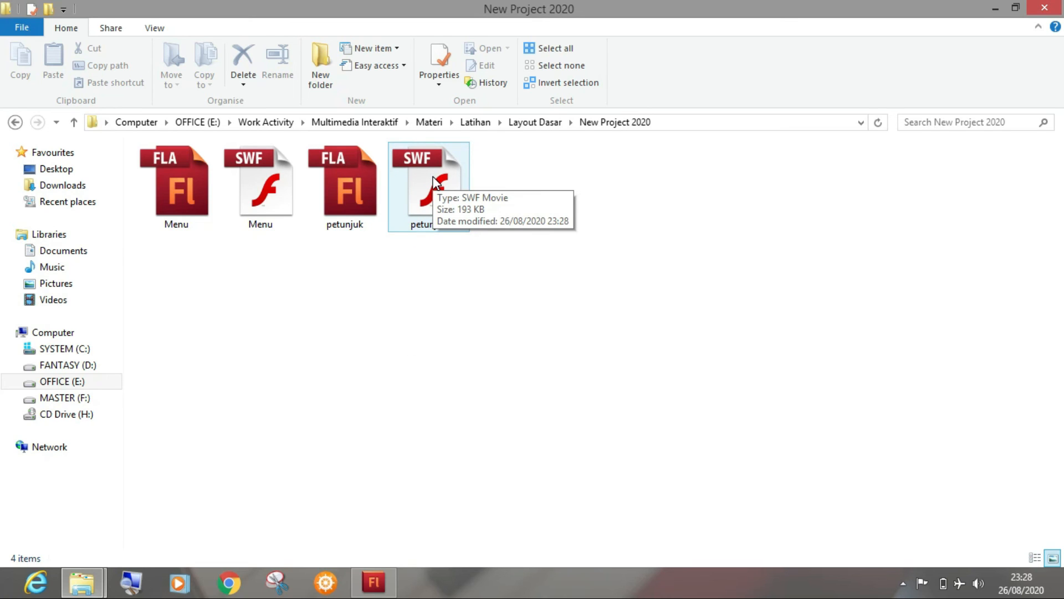
click(371, 582)
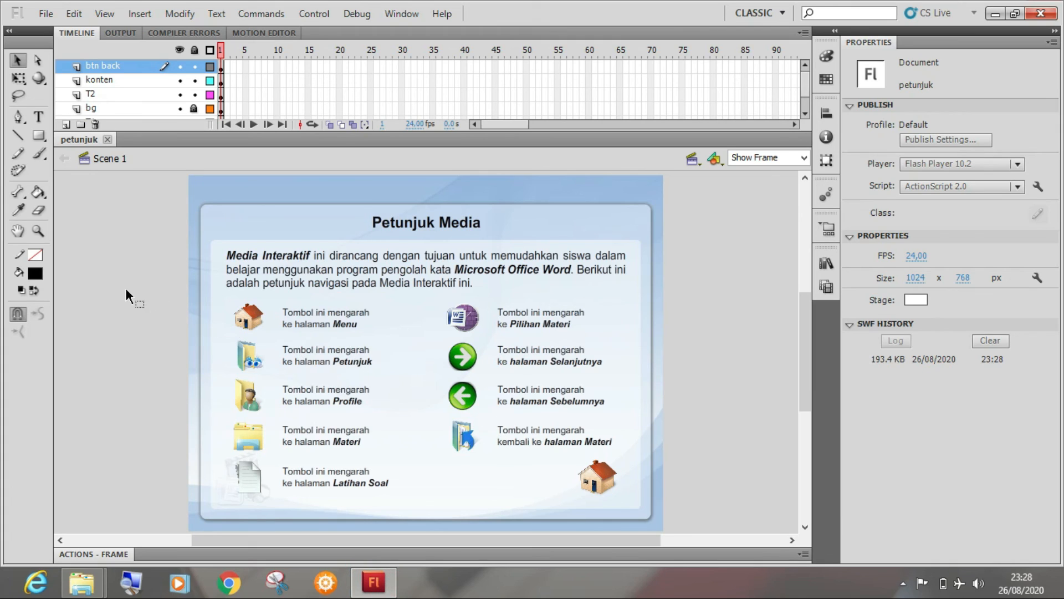